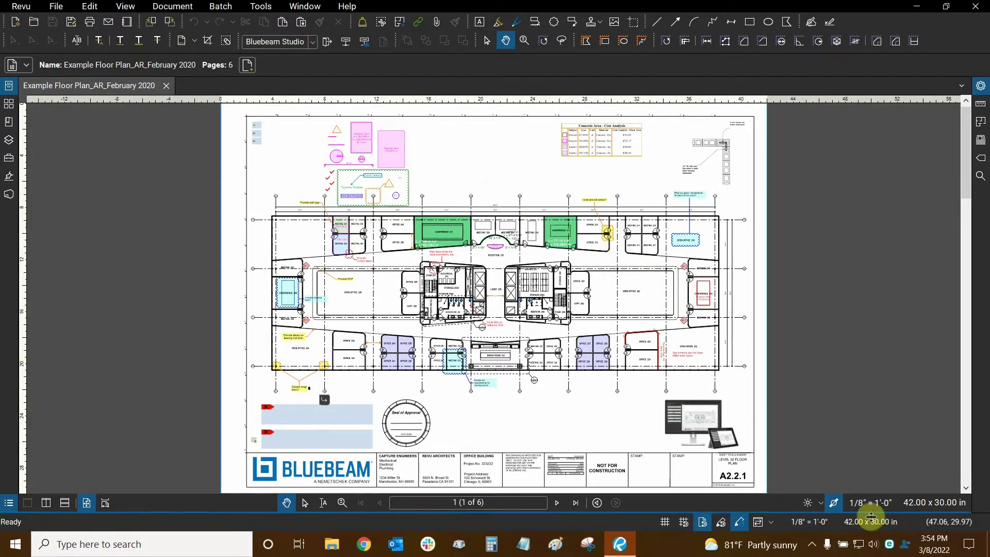
Check the drawing sheet size and bring the top of the floor plan sheet into view
{"action": "left_click", "coordinate": [924, 509]}
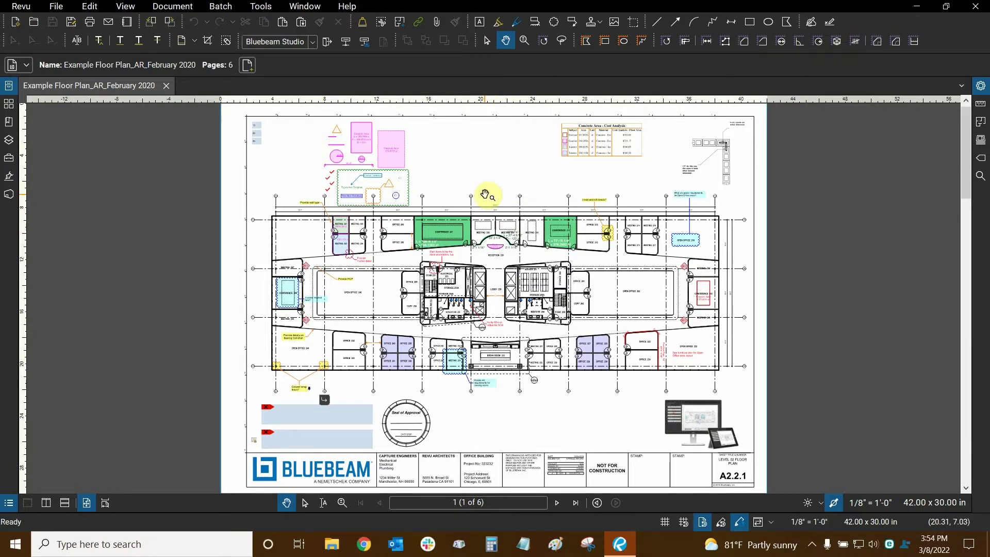
{"action": "scroll", "coordinate": [484, 197], "scroll_direction": "up", "scroll_amount": 1}
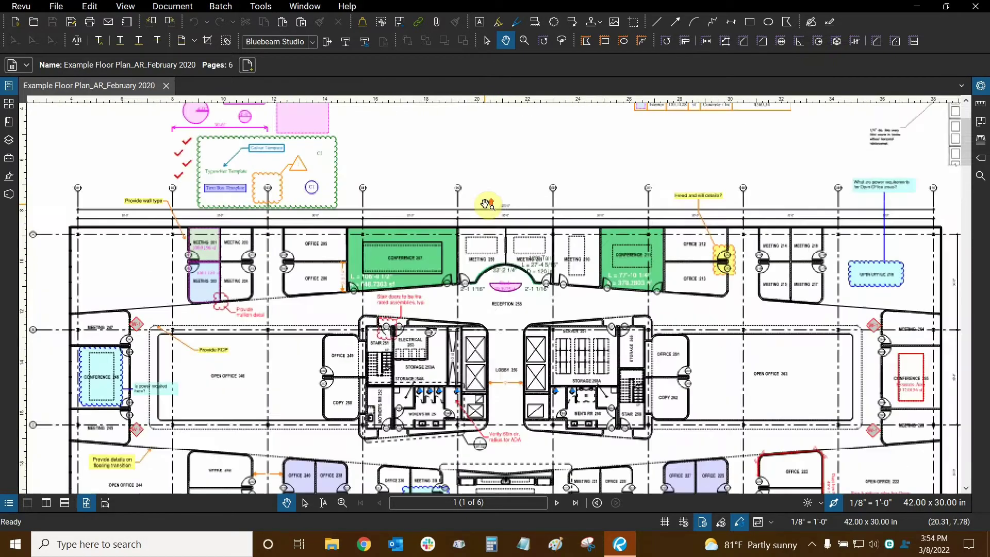
{"action": "scroll", "coordinate": [485, 201], "scroll_direction": "up", "scroll_amount": 1}
{"action": "scroll", "coordinate": [491, 252], "scroll_direction": "up", "scroll_amount": 1}
{"action": "scroll", "coordinate": [494, 253], "scroll_direction": "down", "scroll_amount": 1}
{"action": "scroll", "coordinate": [494, 255], "scroll_direction": "down", "scroll_amount": 1}
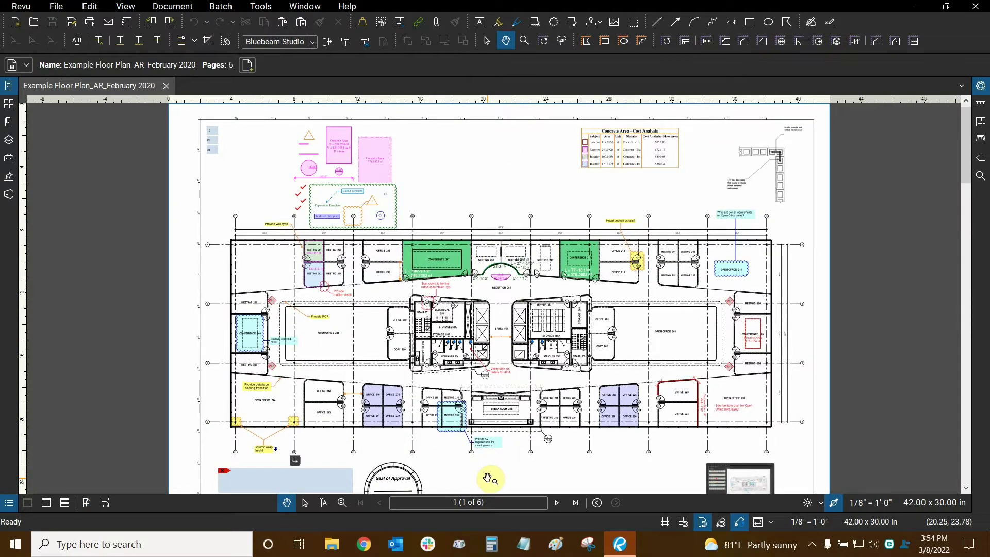
{"action": "scroll", "coordinate": [508, 168], "scroll_direction": "down", "scroll_amount": 1}
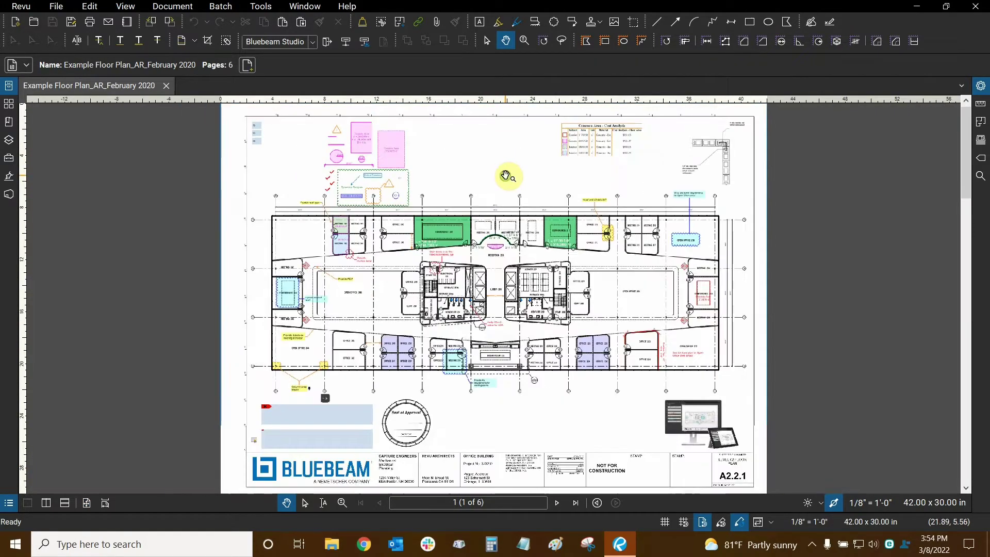
{"action": "left_click", "coordinate": [94, 505]}
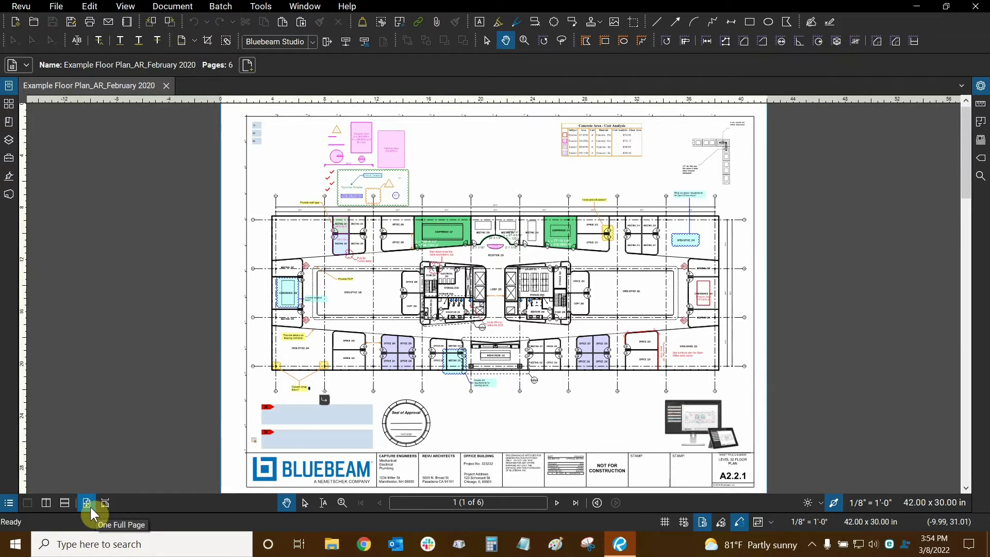
{"action": "scroll", "coordinate": [552, 225], "scroll_direction": "up", "scroll_amount": 1}
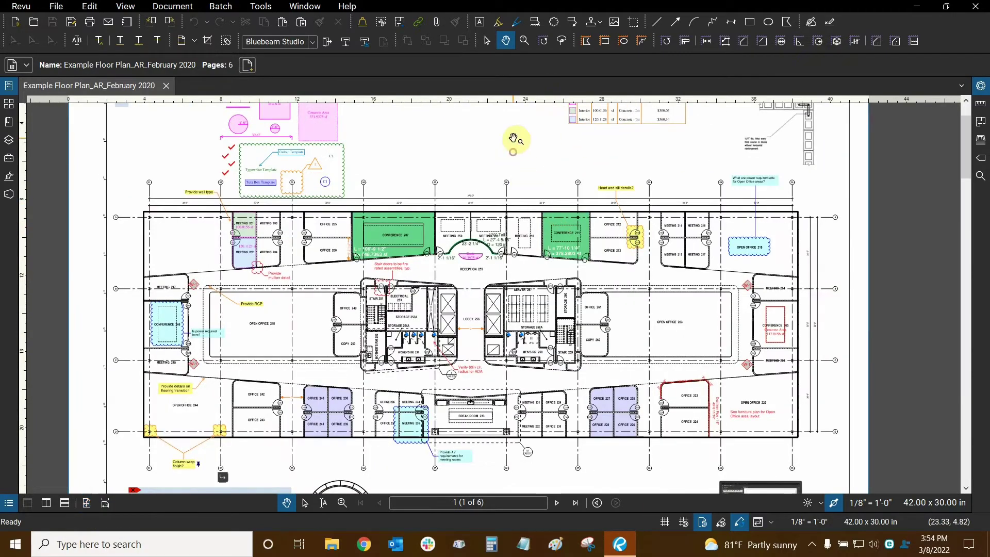
{"action": "left_click_drag", "start_coordinate": [513, 139], "coordinate": [488, 264]}
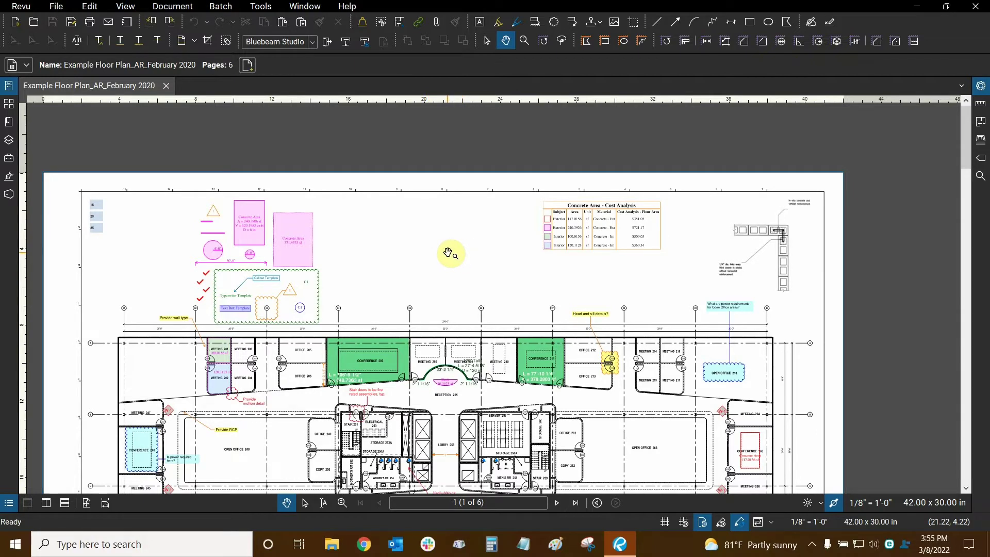
{"action": "scroll", "coordinate": [447, 253], "scroll_direction": "down", "scroll_amount": 2}
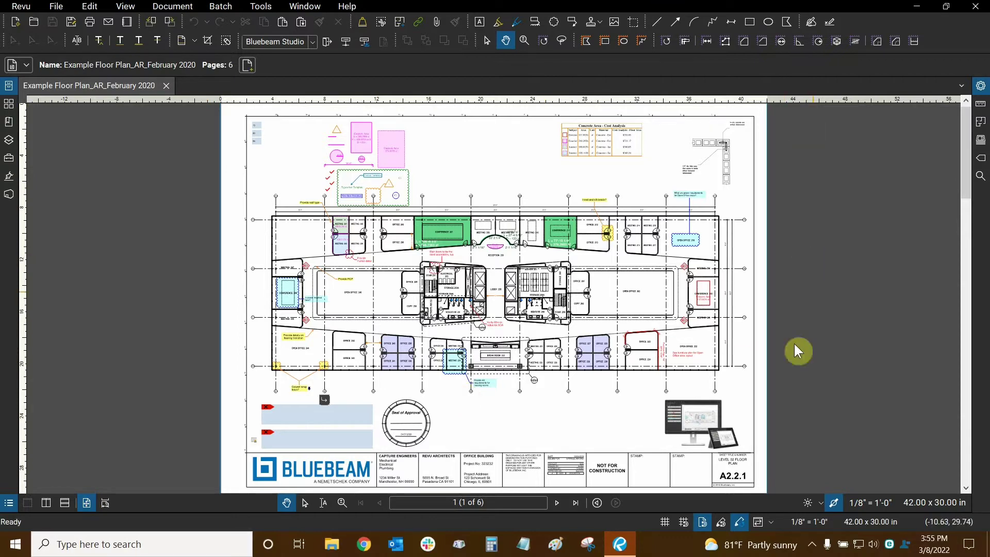
{"action": "scroll", "coordinate": [499, 255], "scroll_direction": "up", "scroll_amount": 2}
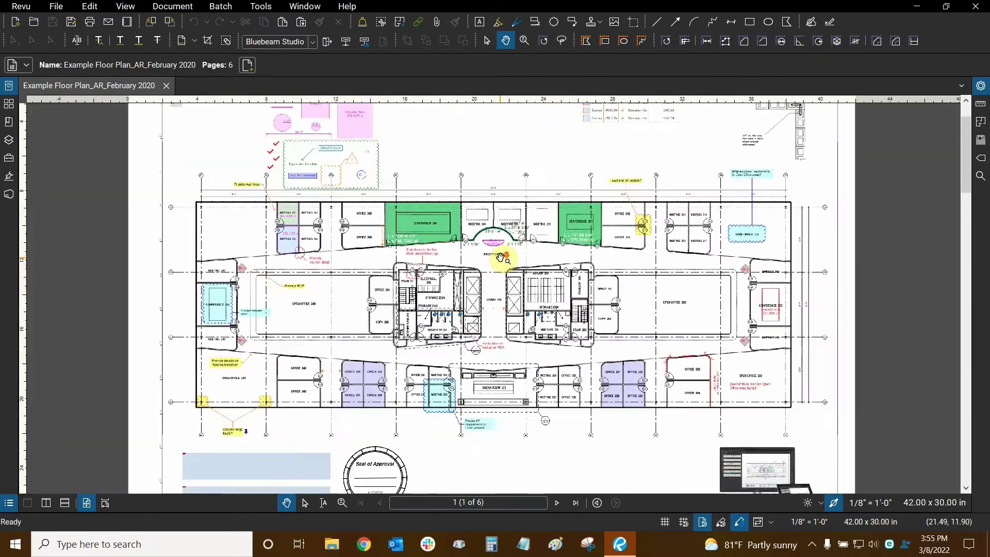
{"action": "scroll", "coordinate": [500, 257], "scroll_direction": "down", "scroll_amount": 3}
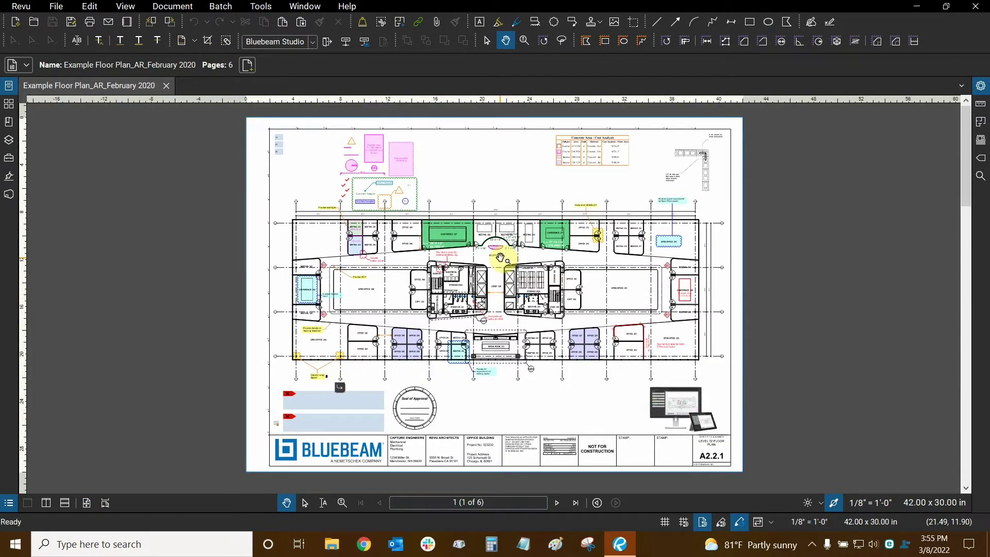
Switch to continuous Scrolling Pages and scroll down through all six pages
{"action": "left_click", "coordinate": [106, 502]}
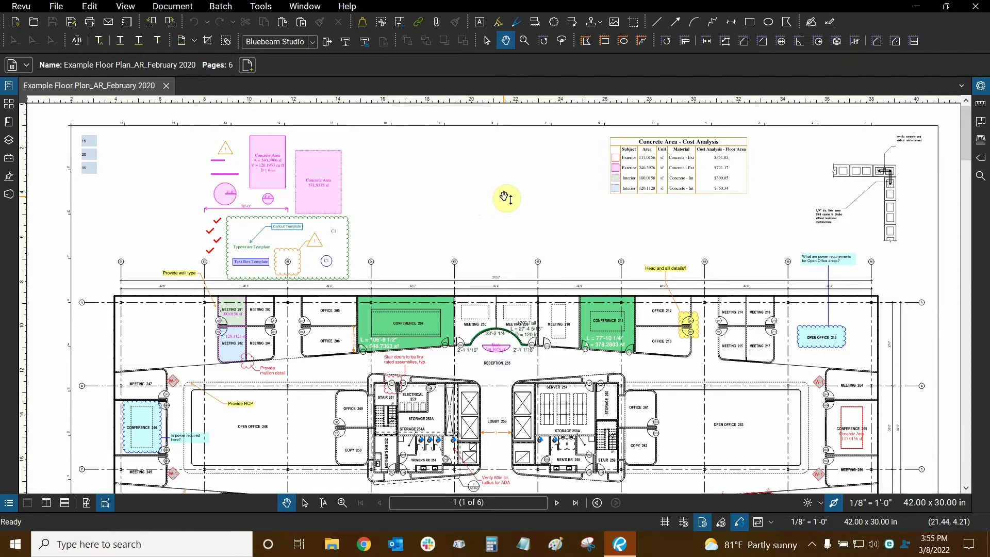
{"action": "scroll", "coordinate": [506, 197], "scroll_direction": "down", "scroll_amount": 5}
{"action": "scroll", "coordinate": [506, 197], "scroll_direction": "down", "scroll_amount": 2}
{"action": "scroll", "coordinate": [506, 198], "scroll_direction": "up", "scroll_amount": 2}
{"action": "scroll", "coordinate": [506, 197], "scroll_direction": "up", "scroll_amount": 5}
{"action": "scroll", "coordinate": [507, 197], "scroll_direction": "down", "scroll_amount": 2}
{"action": "scroll", "coordinate": [506, 198], "scroll_direction": "down", "scroll_amount": 5}
{"action": "scroll", "coordinate": [506, 197], "scroll_direction": "down", "scroll_amount": 3}
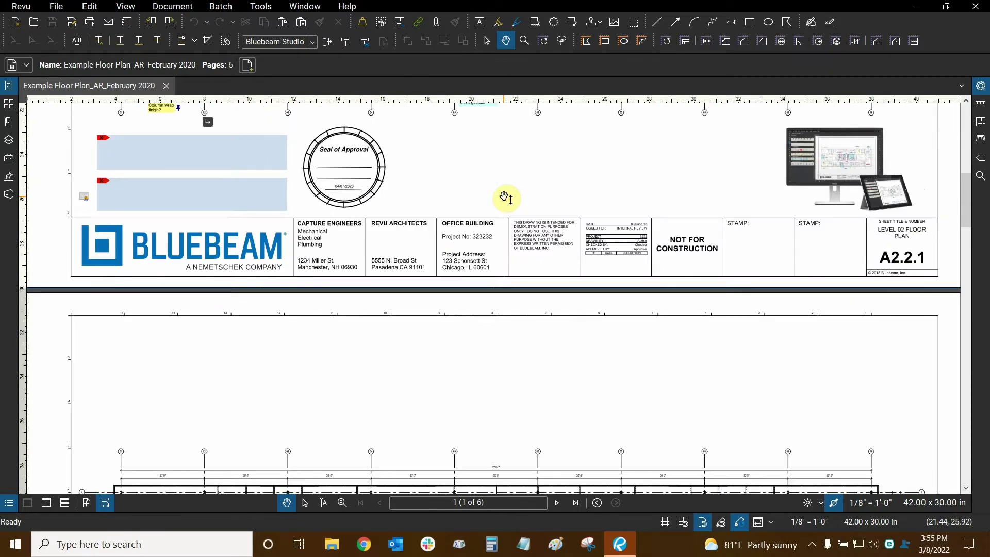
{"action": "scroll", "coordinate": [537, 195], "scroll_direction": "down", "scroll_amount": 1}
{"action": "scroll", "coordinate": [539, 199], "scroll_direction": "down", "scroll_amount": 4}
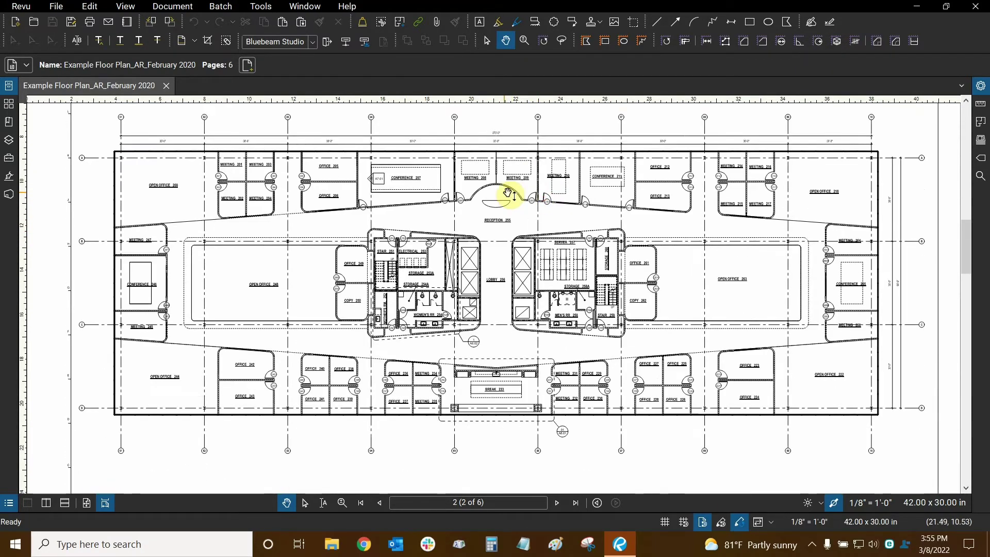
{"action": "scroll", "coordinate": [508, 195], "scroll_direction": "down", "scroll_amount": 4}
{"action": "scroll", "coordinate": [508, 194], "scroll_direction": "down", "scroll_amount": 5}
{"action": "scroll", "coordinate": [506, 193], "scroll_direction": "down", "scroll_amount": 5}
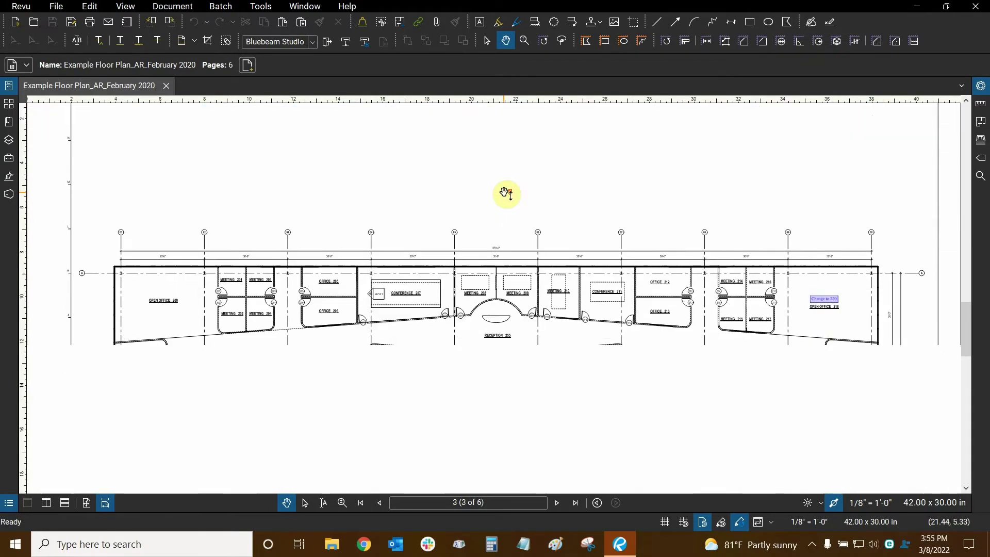
{"action": "scroll", "coordinate": [507, 193], "scroll_direction": "down", "scroll_amount": 5}
{"action": "scroll", "coordinate": [506, 193], "scroll_direction": "down", "scroll_amount": 5}
{"action": "scroll", "coordinate": [505, 193], "scroll_direction": "down", "scroll_amount": 5}
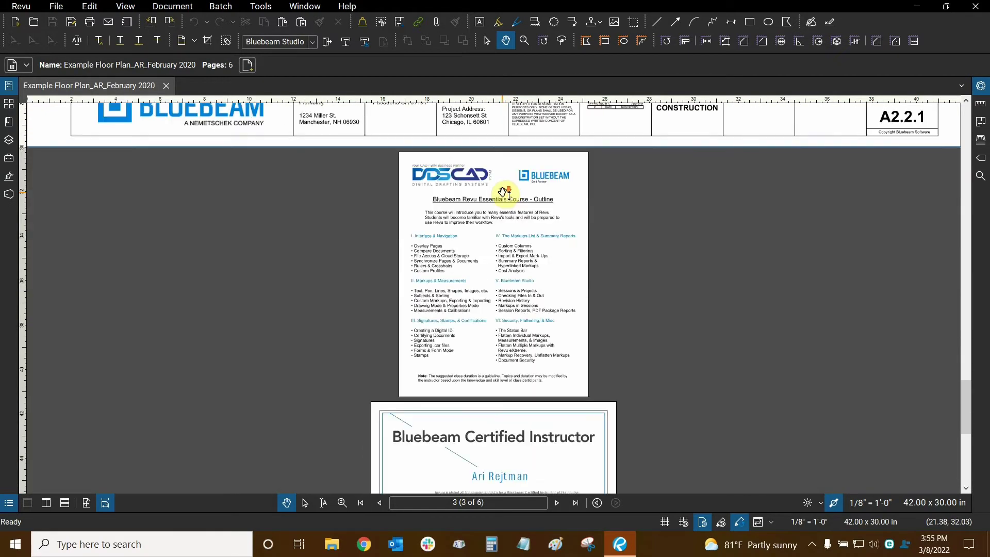
{"action": "scroll", "coordinate": [506, 192], "scroll_direction": "down", "scroll_amount": 5}
{"action": "scroll", "coordinate": [506, 193], "scroll_direction": "down", "scroll_amount": 5}
{"action": "scroll", "coordinate": [505, 194], "scroll_direction": "down", "scroll_amount": 1}
{"action": "scroll", "coordinate": [505, 194], "scroll_direction": "down", "scroll_amount": 1}
{"action": "scroll", "coordinate": [505, 194], "scroll_direction": "down", "scroll_amount": 5}
{"action": "scroll", "coordinate": [502, 259], "scroll_direction": "up", "scroll_amount": 3}
{"action": "scroll", "coordinate": [501, 262], "scroll_direction": "down", "scroll_amount": 3}
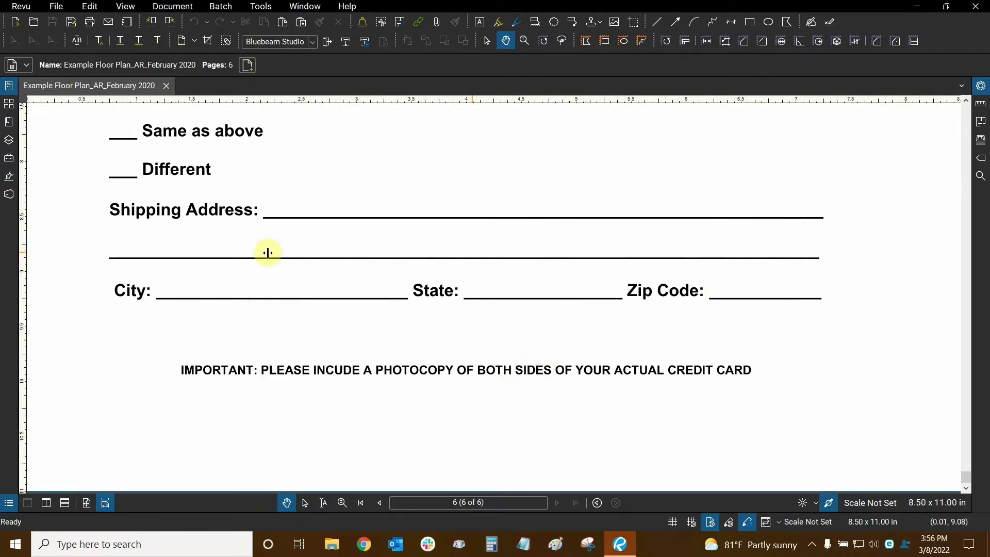
Scroll back up through the pages, then down again to page 4's course outline
{"action": "scroll", "coordinate": [442, 382], "scroll_direction": "up", "scroll_amount": 5}
{"action": "scroll", "coordinate": [481, 360], "scroll_direction": "up", "scroll_amount": 10}
{"action": "scroll", "coordinate": [497, 350], "scroll_direction": "up", "scroll_amount": 5}
{"action": "scroll", "coordinate": [505, 342], "scroll_direction": "up", "scroll_amount": 10}
{"action": "scroll", "coordinate": [509, 347], "scroll_direction": "up", "scroll_amount": 5}
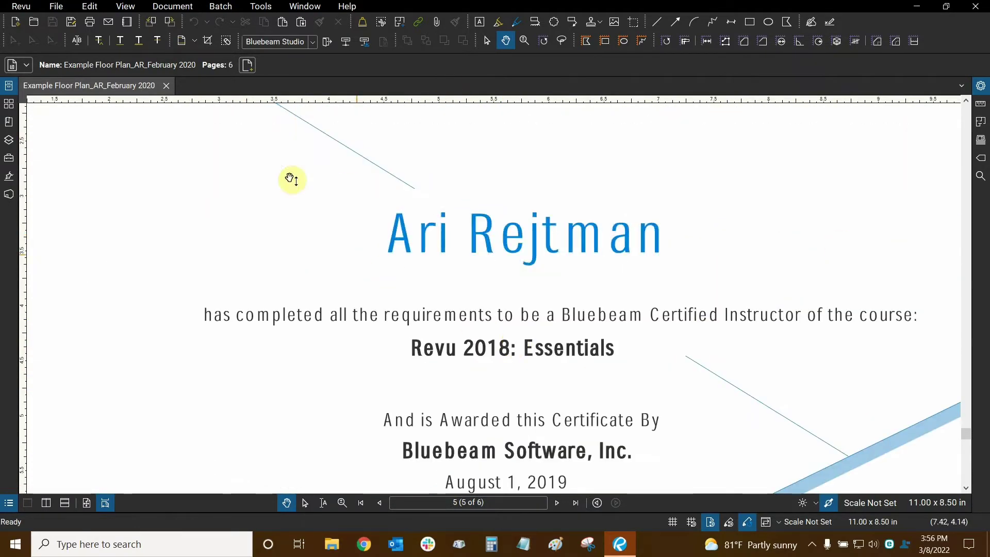
{"action": "scroll", "coordinate": [292, 178], "scroll_direction": "up", "scroll_amount": 5}
{"action": "scroll", "coordinate": [592, 232], "scroll_direction": "up", "scroll_amount": 5}
{"action": "scroll", "coordinate": [517, 192], "scroll_direction": "up", "scroll_amount": 4}
{"action": "scroll", "coordinate": [515, 263], "scroll_direction": "up", "scroll_amount": 1}
{"action": "scroll", "coordinate": [419, 223], "scroll_direction": "up", "scroll_amount": 3}
{"action": "scroll", "coordinate": [420, 225], "scroll_direction": "up", "scroll_amount": 5}
{"action": "scroll", "coordinate": [424, 230], "scroll_direction": "up", "scroll_amount": 2}
{"action": "scroll", "coordinate": [435, 236], "scroll_direction": "up", "scroll_amount": 5}
{"action": "scroll", "coordinate": [344, 212], "scroll_direction": "up", "scroll_amount": 3}
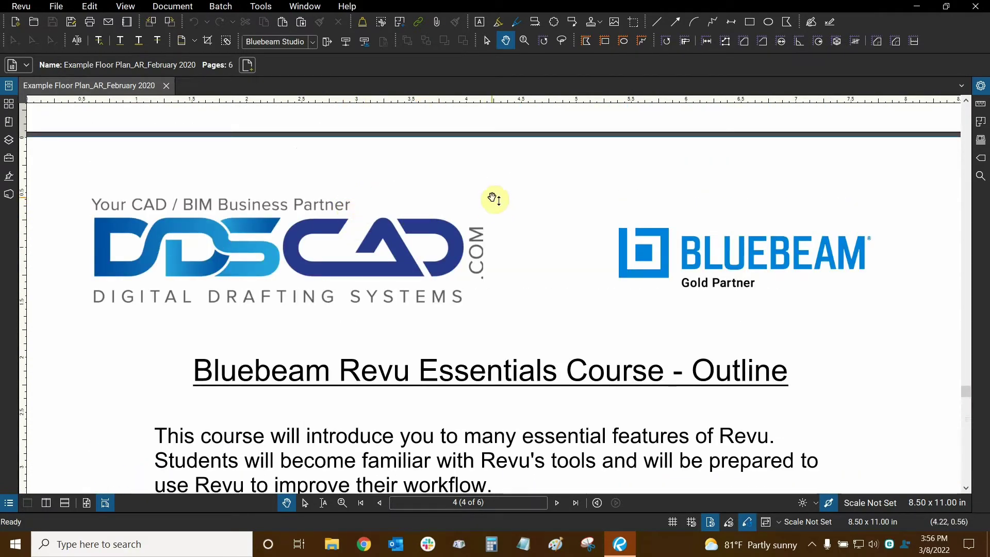
{"action": "scroll", "coordinate": [498, 293], "scroll_direction": "down", "scroll_amount": 9}
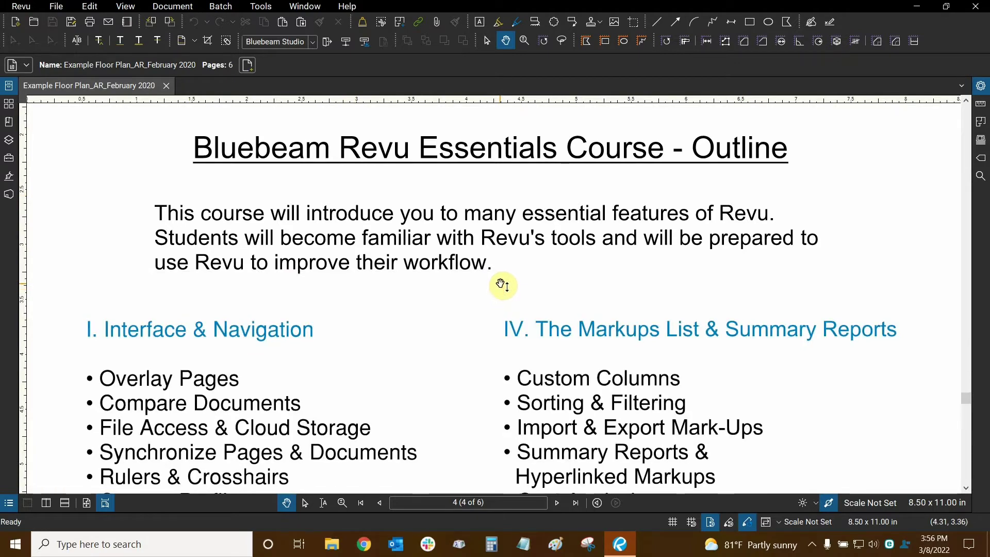
{"action": "scroll", "coordinate": [501, 284], "scroll_direction": "up", "scroll_amount": 8}
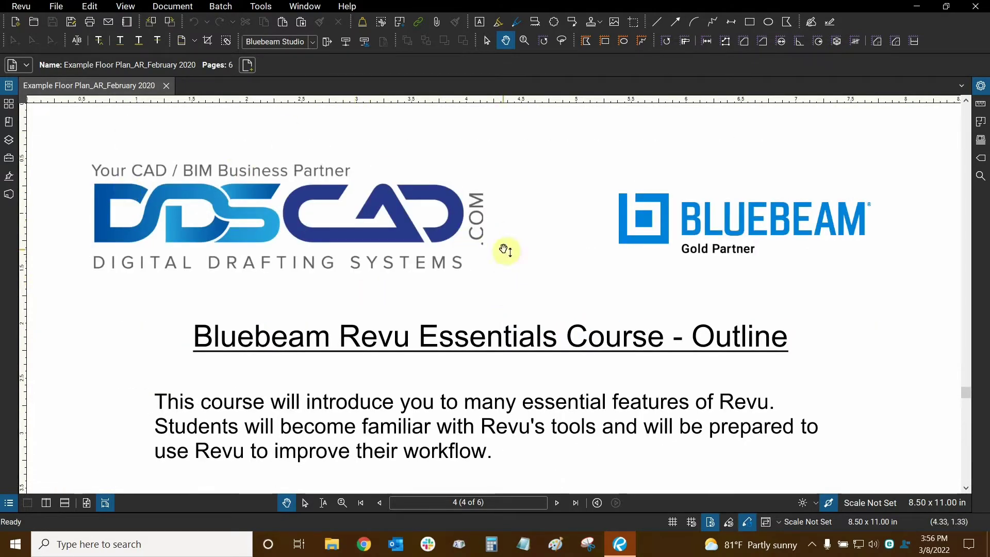
{"action": "scroll", "coordinate": [508, 237], "scroll_direction": "down", "scroll_amount": 5}
{"action": "scroll", "coordinate": [342, 177], "scroll_direction": "down", "scroll_amount": 3}
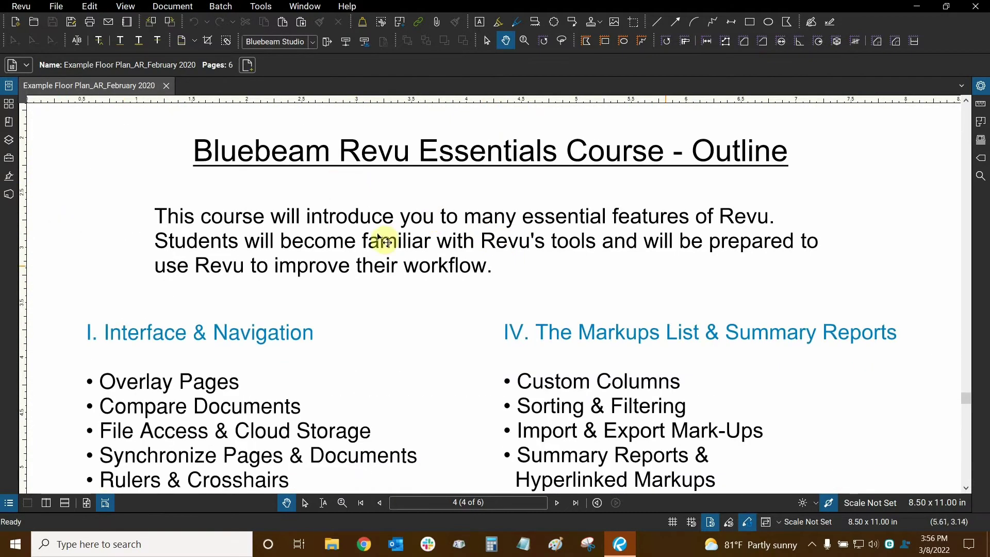
{"action": "scroll", "coordinate": [423, 232], "scroll_direction": "down", "scroll_amount": 6}
{"action": "scroll", "coordinate": [530, 214], "scroll_direction": "down", "scroll_amount": 2}
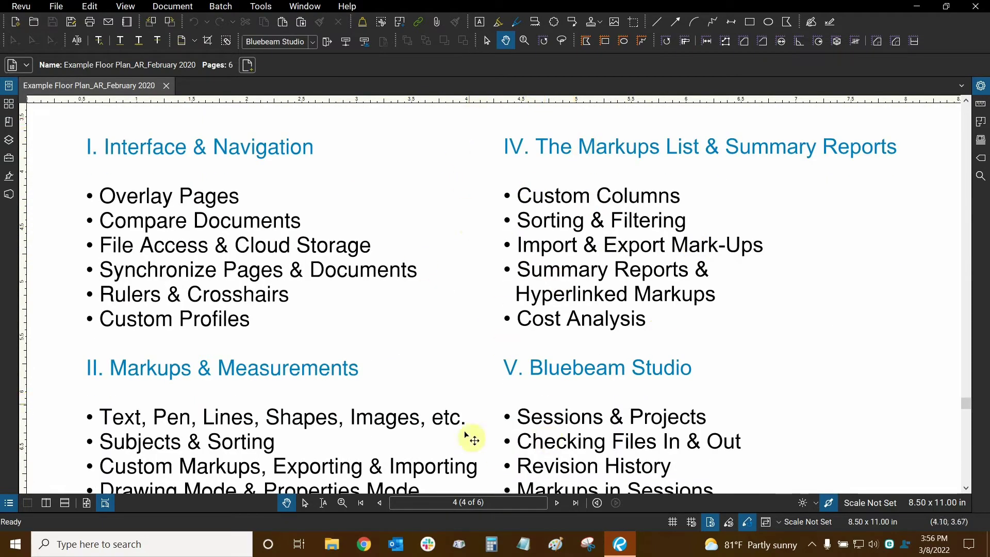
{"action": "scroll", "coordinate": [651, 276], "scroll_direction": "down", "scroll_amount": 10}
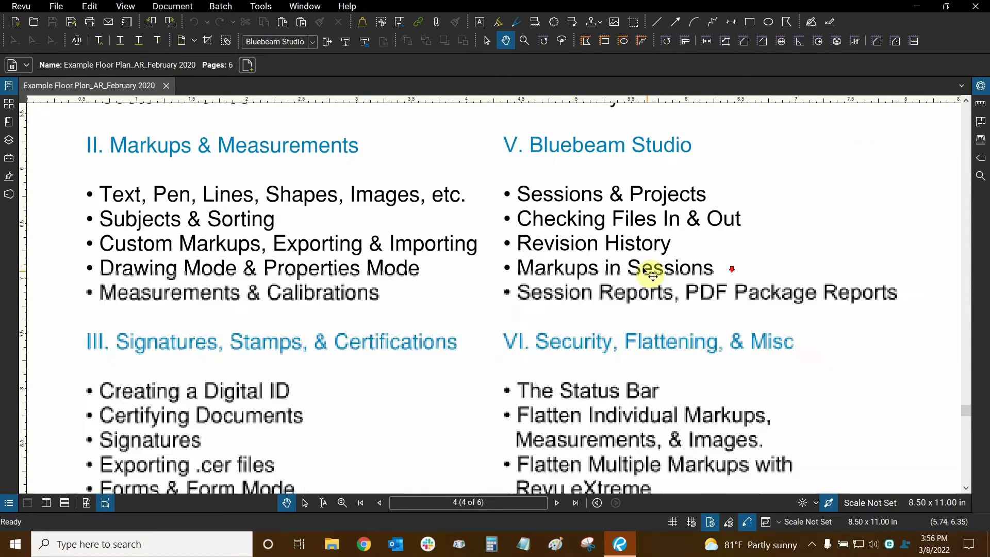
{"action": "scroll", "coordinate": [652, 276], "scroll_direction": "down", "scroll_amount": 10}
{"action": "scroll", "coordinate": [663, 220], "scroll_direction": "down", "scroll_amount": 6}
{"action": "scroll", "coordinate": [237, 398], "scroll_direction": "down", "scroll_amount": 2}
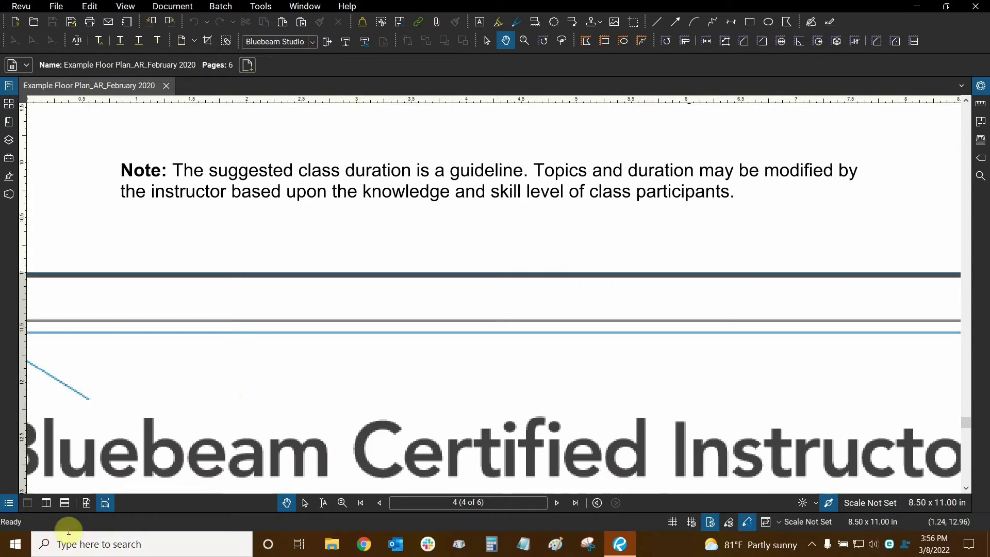
Scroll through the continuously flowing pages around the page 5 certificate
{"action": "left_click", "coordinate": [106, 504]}
{"action": "scroll", "coordinate": [412, 335], "scroll_direction": "down", "scroll_amount": 5}
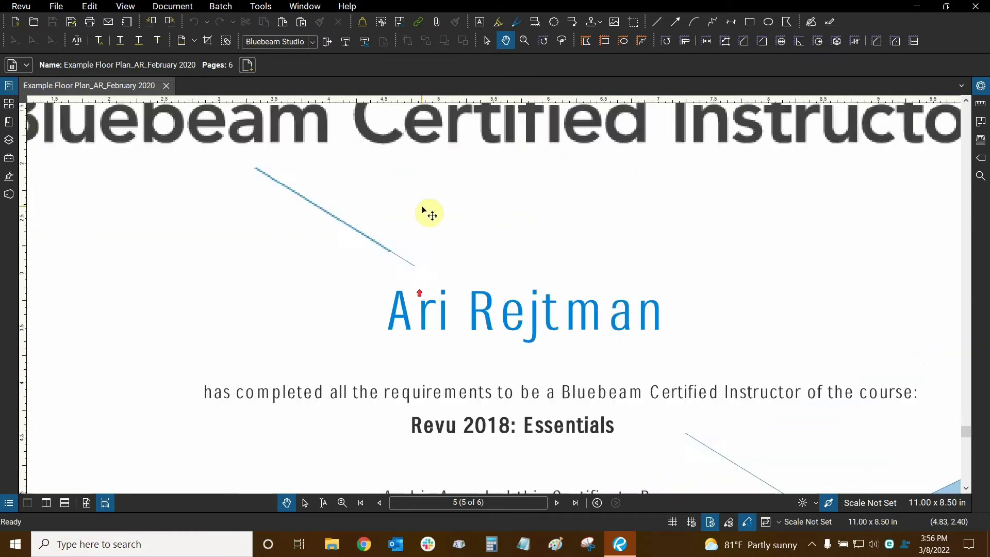
{"action": "scroll", "coordinate": [591, 206], "scroll_direction": "down", "scroll_amount": 2}
{"action": "scroll", "coordinate": [506, 181], "scroll_direction": "up", "scroll_amount": 3}
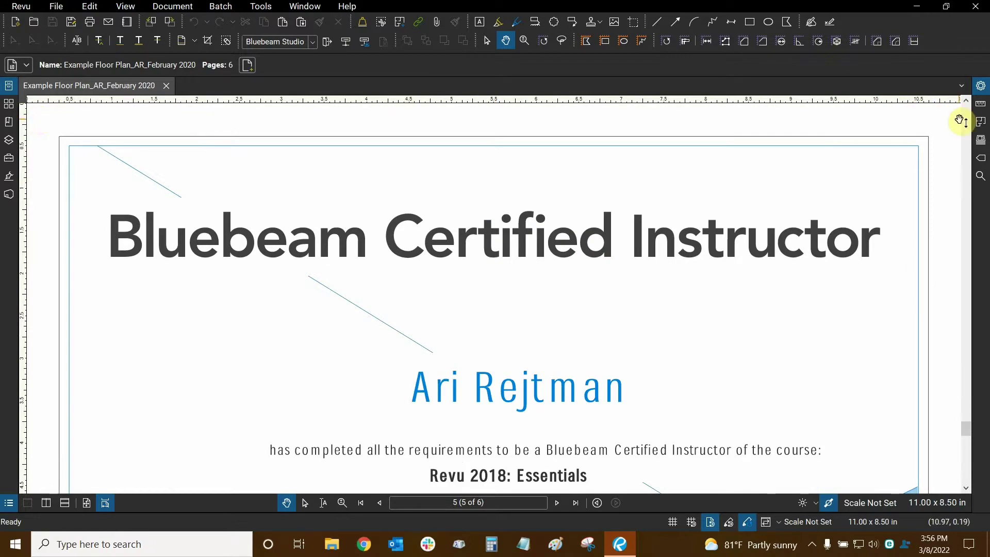
{"action": "scroll", "coordinate": [515, 170], "scroll_direction": "down", "scroll_amount": 4}
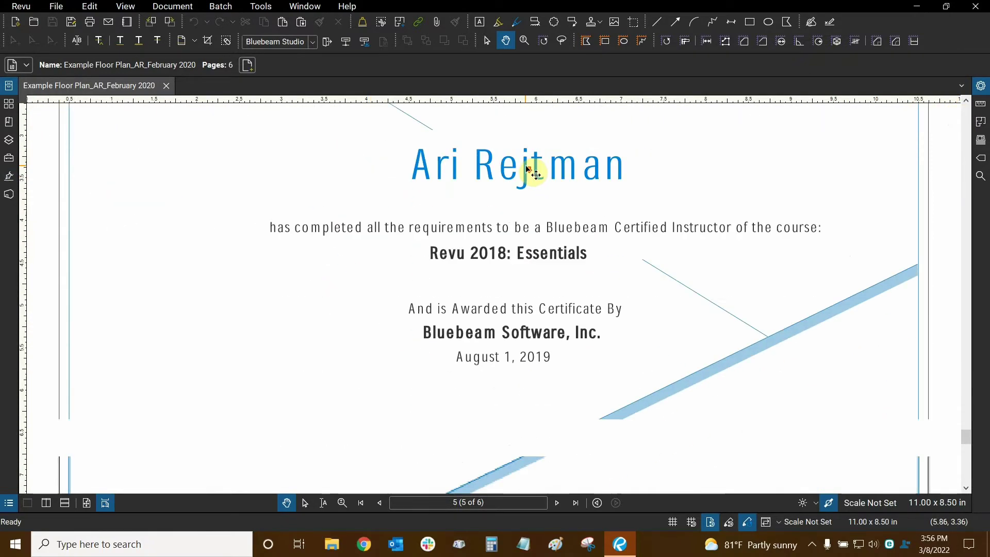
{"action": "scroll", "coordinate": [533, 172], "scroll_direction": "down", "scroll_amount": 2}
{"action": "scroll", "coordinate": [535, 169], "scroll_direction": "up", "scroll_amount": 1}
{"action": "scroll", "coordinate": [536, 169], "scroll_direction": "up", "scroll_amount": 4}
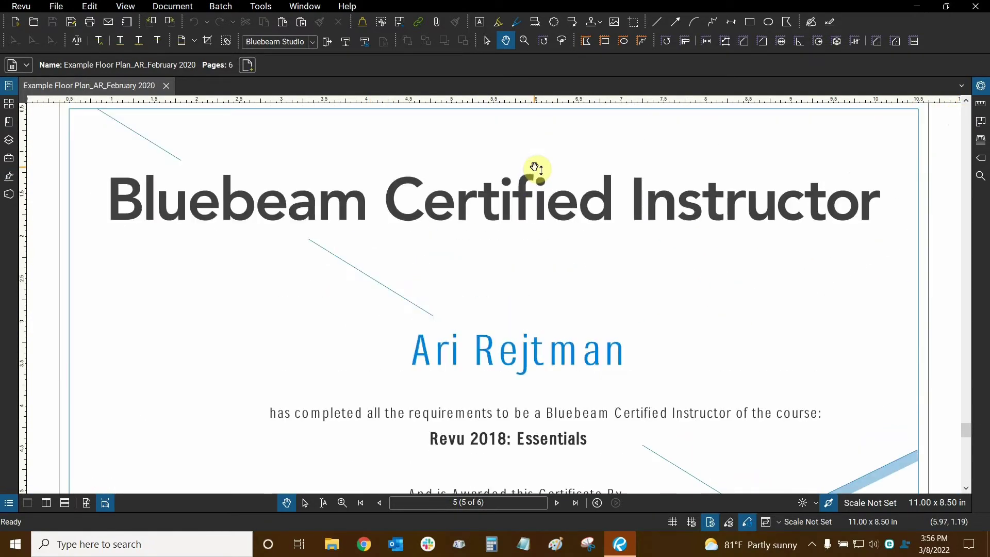
{"action": "scroll", "coordinate": [536, 169], "scroll_direction": "up", "scroll_amount": 1}
{"action": "scroll", "coordinate": [537, 170], "scroll_direction": "down", "scroll_amount": 1}
{"action": "scroll", "coordinate": [539, 171], "scroll_direction": "down", "scroll_amount": 2}
{"action": "scroll", "coordinate": [541, 173], "scroll_direction": "down", "scroll_amount": 2}
{"action": "scroll", "coordinate": [541, 173], "scroll_direction": "down", "scroll_amount": 2}
{"action": "scroll", "coordinate": [435, 228], "scroll_direction": "up", "scroll_amount": 1}
{"action": "scroll", "coordinate": [439, 180], "scroll_direction": "up", "scroll_amount": 1}
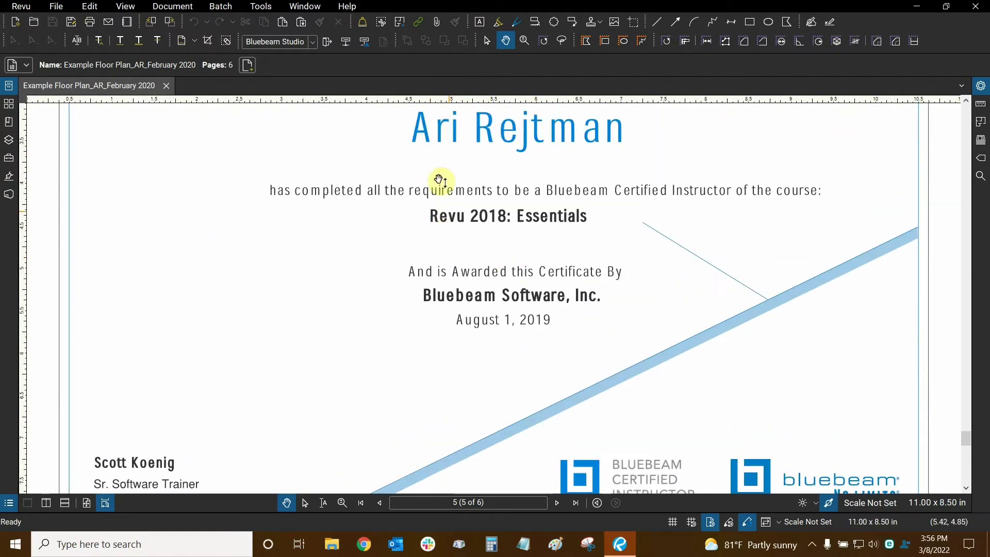
Switch to One Full Page and zoom out and back in on the page 5 certificate
{"action": "left_click", "coordinate": [87, 503]}
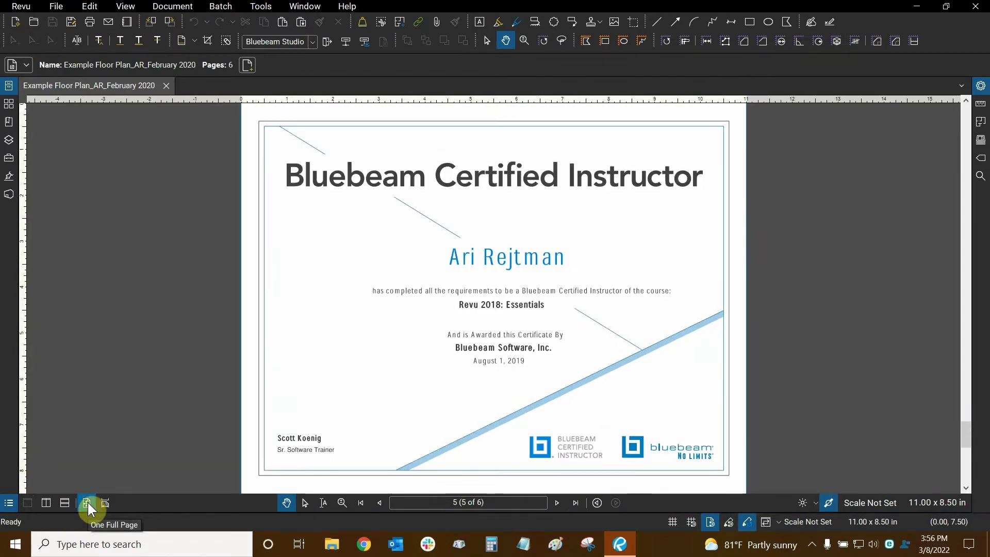
{"action": "scroll", "coordinate": [545, 214], "scroll_direction": "down", "scroll_amount": 1}
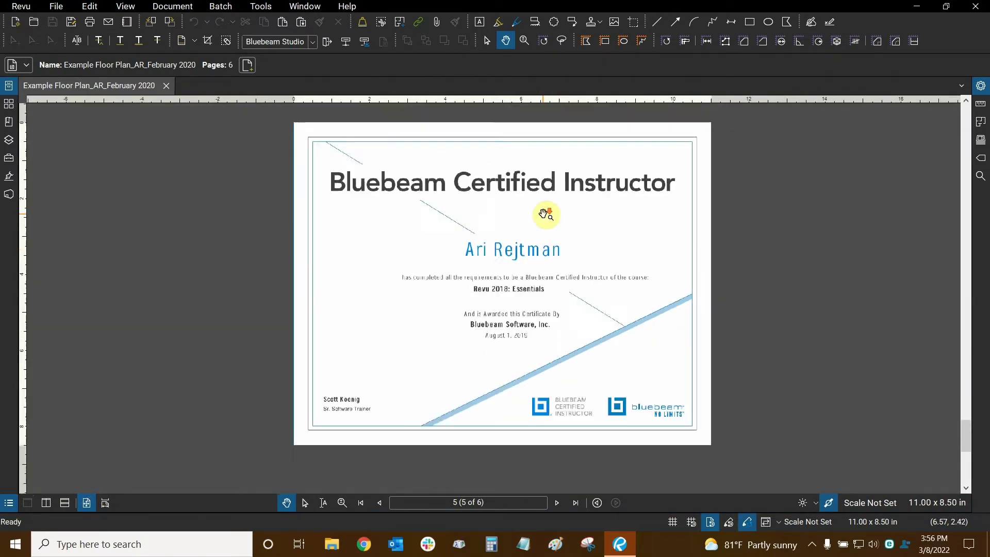
{"action": "scroll", "coordinate": [546, 214], "scroll_direction": "down", "scroll_amount": 2}
{"action": "scroll", "coordinate": [512, 214], "scroll_direction": "down", "scroll_amount": 2}
{"action": "scroll", "coordinate": [496, 204], "scroll_direction": "up", "scroll_amount": 1}
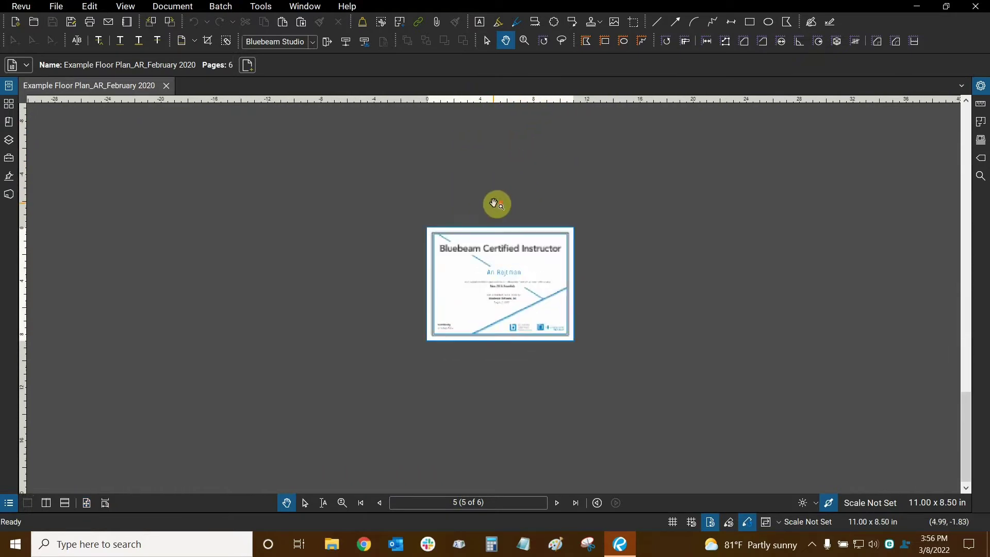
{"action": "scroll", "coordinate": [496, 204], "scroll_direction": "up", "scroll_amount": 1}
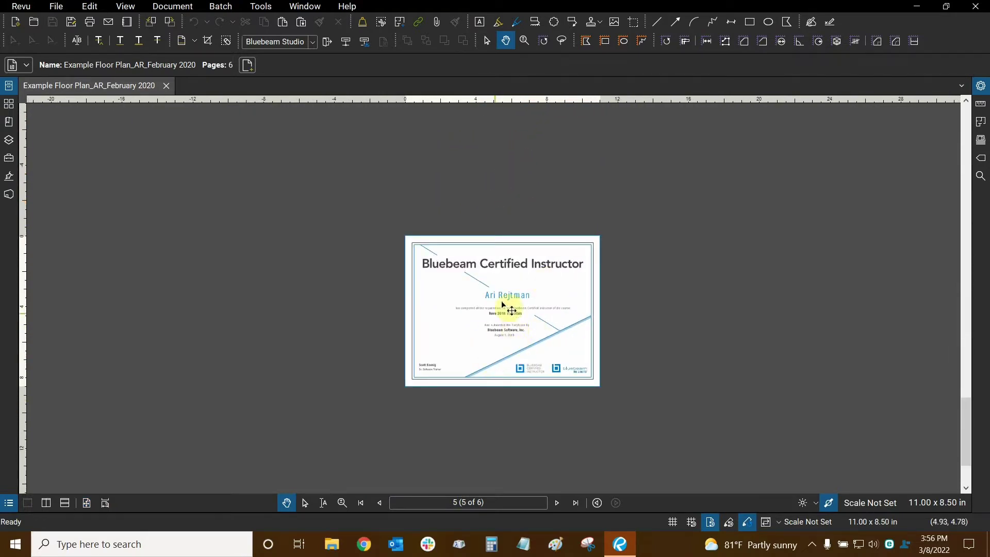
{"action": "scroll", "coordinate": [515, 346], "scroll_direction": "up", "scroll_amount": 2}
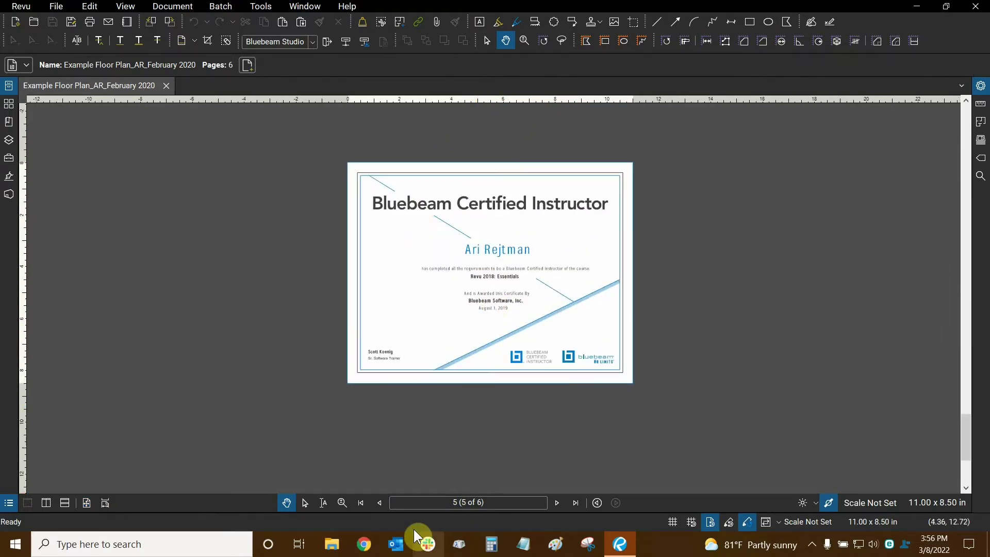
{"action": "left_click", "coordinate": [378, 505]}
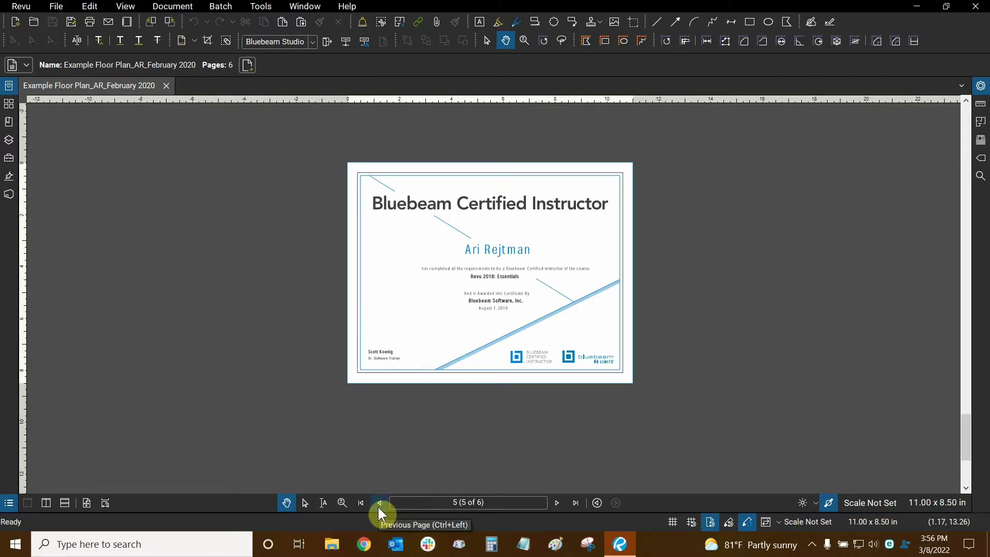
{"action": "left_click", "coordinate": [9, 108]}
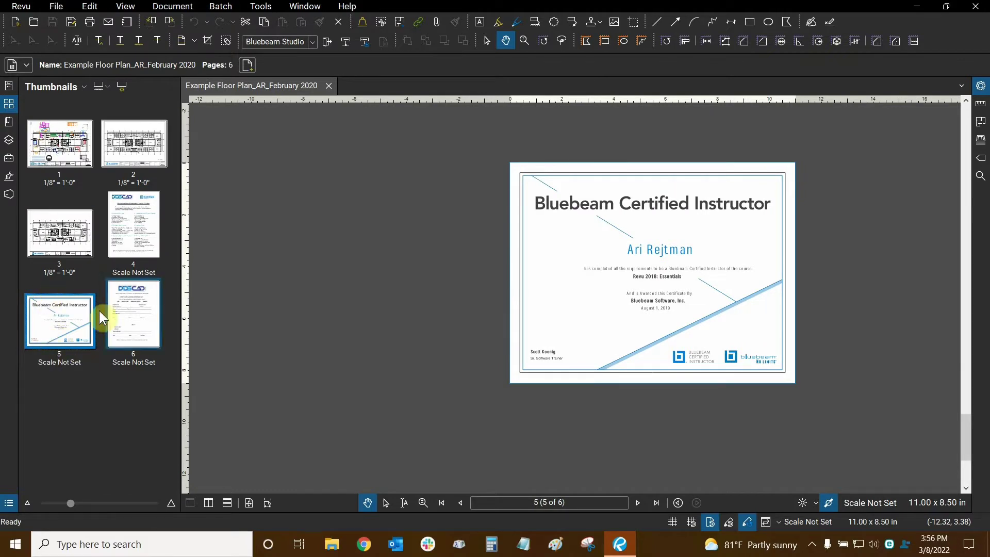
{"action": "left_click", "coordinate": [9, 109]}
{"action": "left_click", "coordinate": [10, 109]}
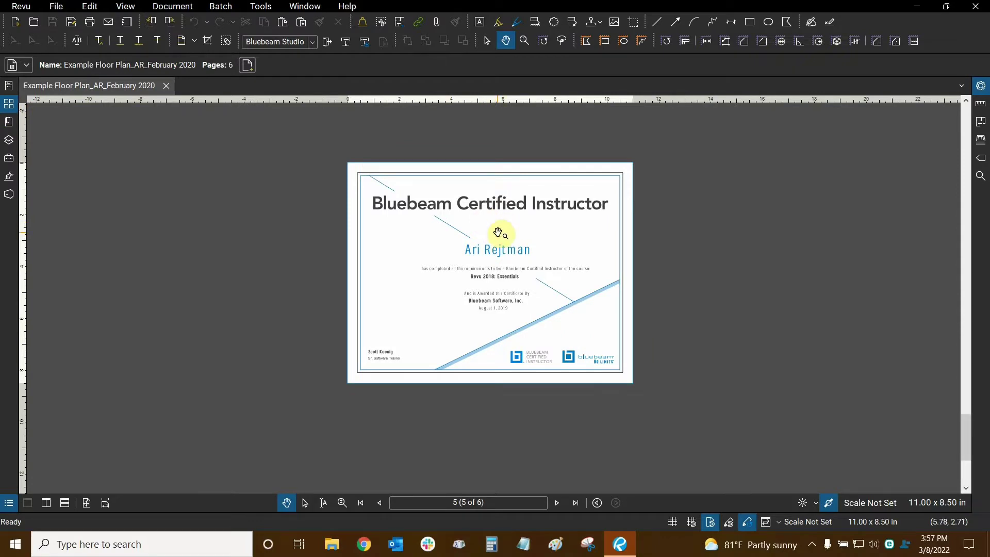
Fit the whole certificate page into the view with One Full Page
{"action": "scroll", "coordinate": [497, 233], "scroll_direction": "up", "scroll_amount": 2}
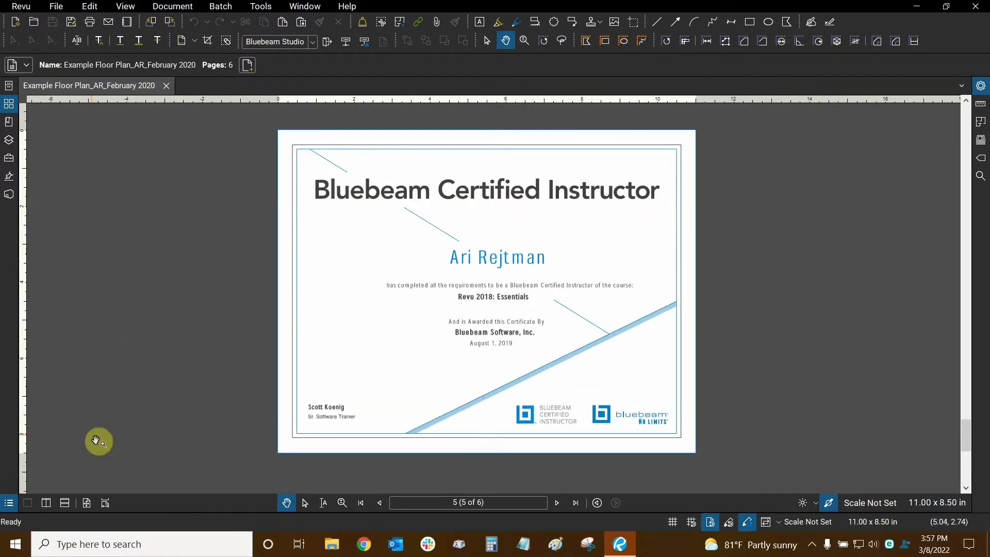
{"action": "left_click", "coordinate": [86, 502]}
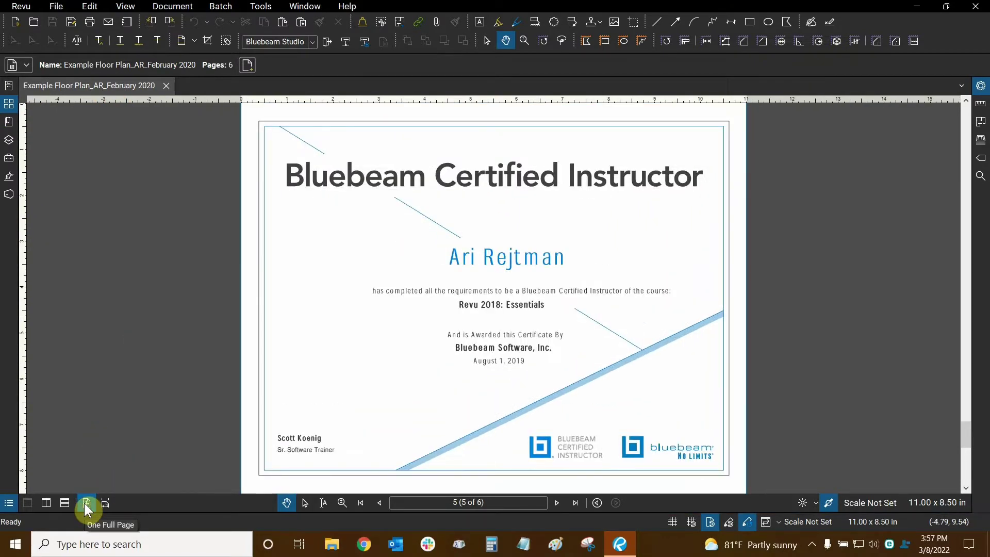
{"action": "scroll", "coordinate": [489, 238], "scroll_direction": "down", "scroll_amount": 3}
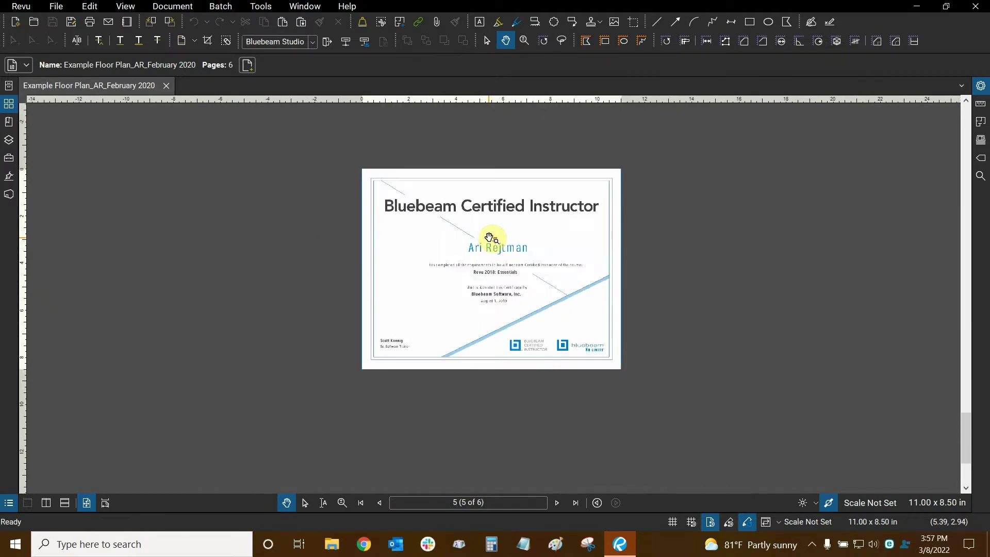
{"action": "scroll", "coordinate": [495, 237], "scroll_direction": "up", "scroll_amount": 2}
{"action": "scroll", "coordinate": [499, 259], "scroll_direction": "down", "scroll_amount": 1}
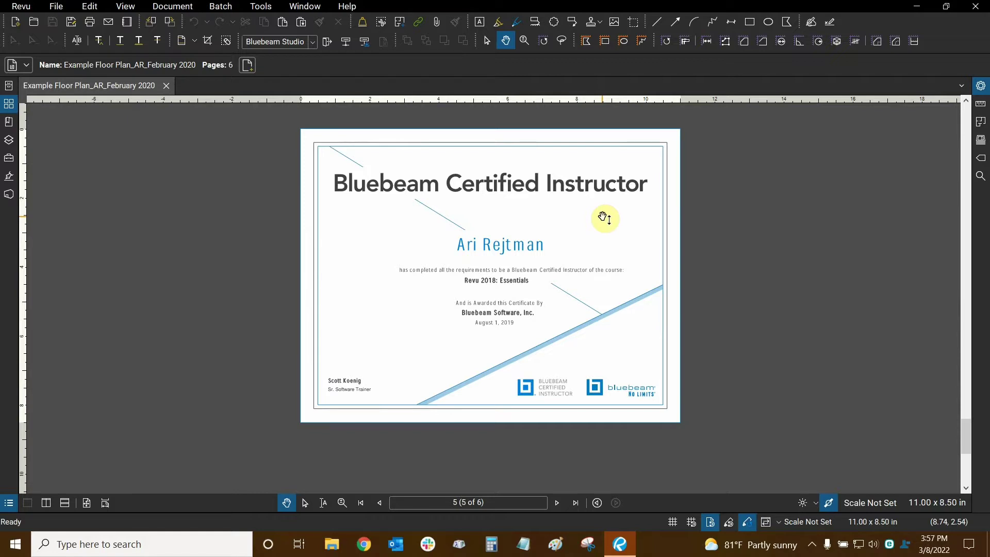
Page back up to the floor plan and fit the whole sheet with Ctrl+0
{"action": "scroll", "coordinate": [603, 219], "scroll_direction": "up", "scroll_amount": 3}
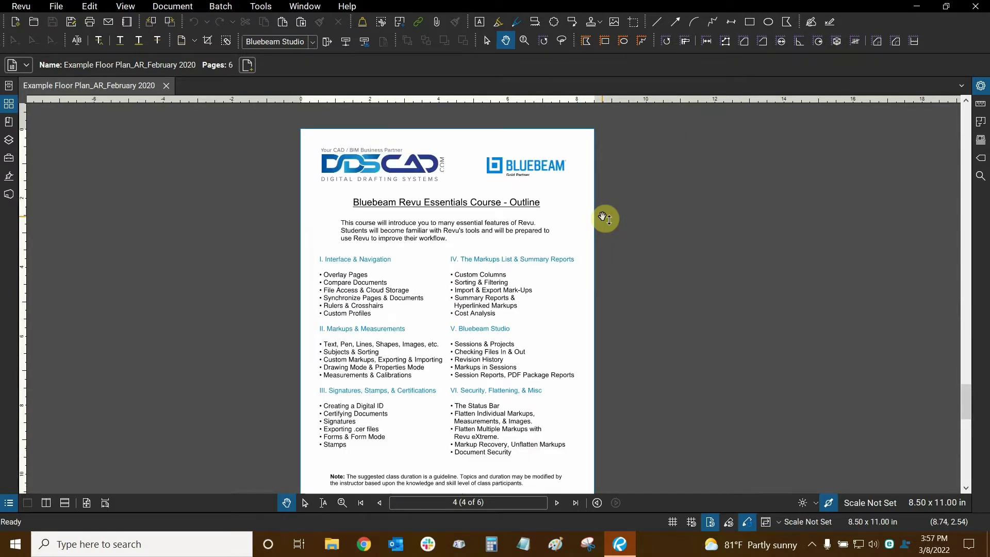
{"action": "scroll", "coordinate": [604, 219], "scroll_direction": "up", "scroll_amount": 5}
{"action": "scroll", "coordinate": [604, 219], "scroll_direction": "up", "scroll_amount": 5}
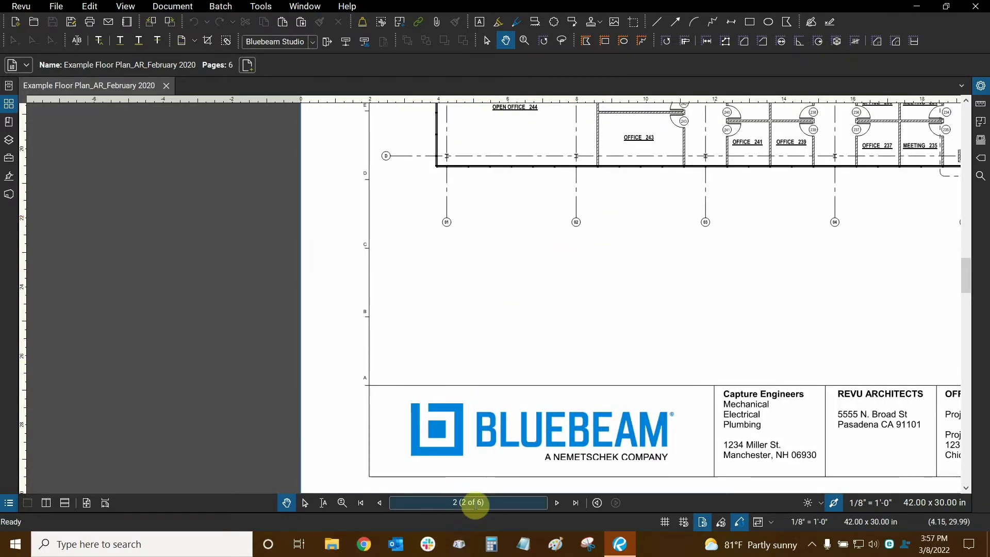
{"action": "scroll", "coordinate": [589, 307], "scroll_direction": "up", "scroll_amount": 1}
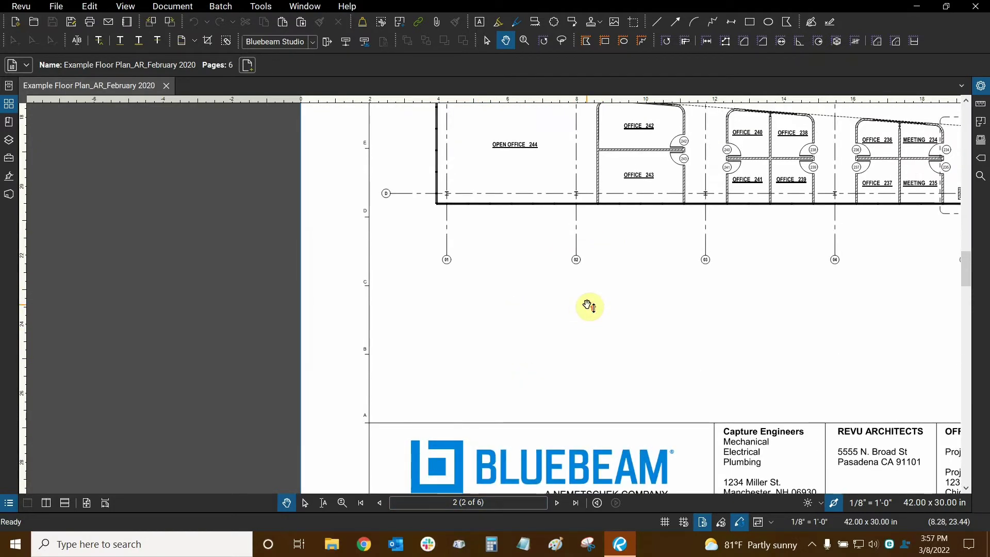
{"action": "scroll", "coordinate": [588, 306], "scroll_direction": "up", "scroll_amount": 5}
{"action": "scroll", "coordinate": [588, 306], "scroll_direction": "up", "scroll_amount": 2}
{"action": "scroll", "coordinate": [587, 306], "scroll_direction": "up", "scroll_amount": 2}
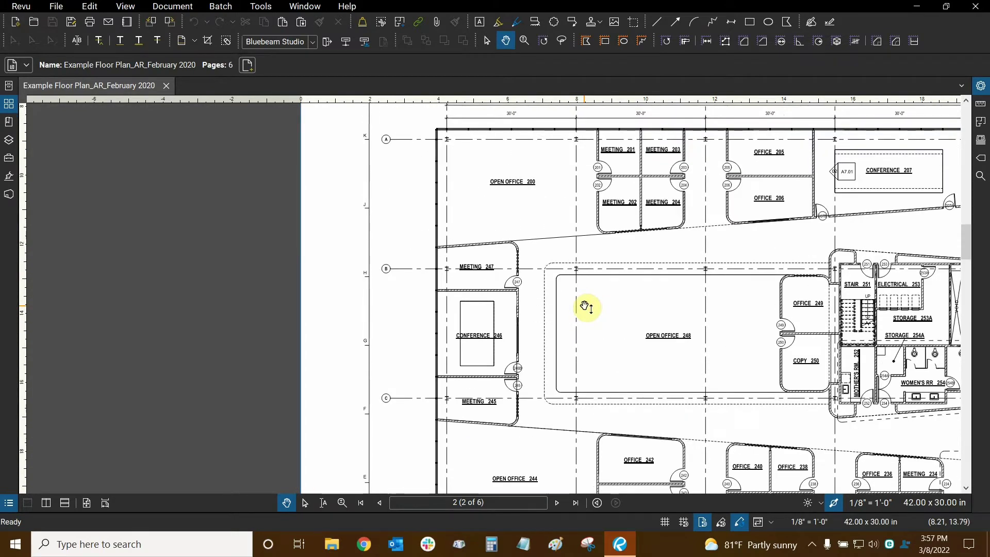
{"action": "scroll", "coordinate": [586, 306], "scroll_direction": "up", "scroll_amount": 1}
{"action": "scroll", "coordinate": [580, 312], "scroll_direction": "up", "scroll_amount": 2}
{"action": "scroll", "coordinate": [580, 313], "scroll_direction": "up", "scroll_amount": 1}
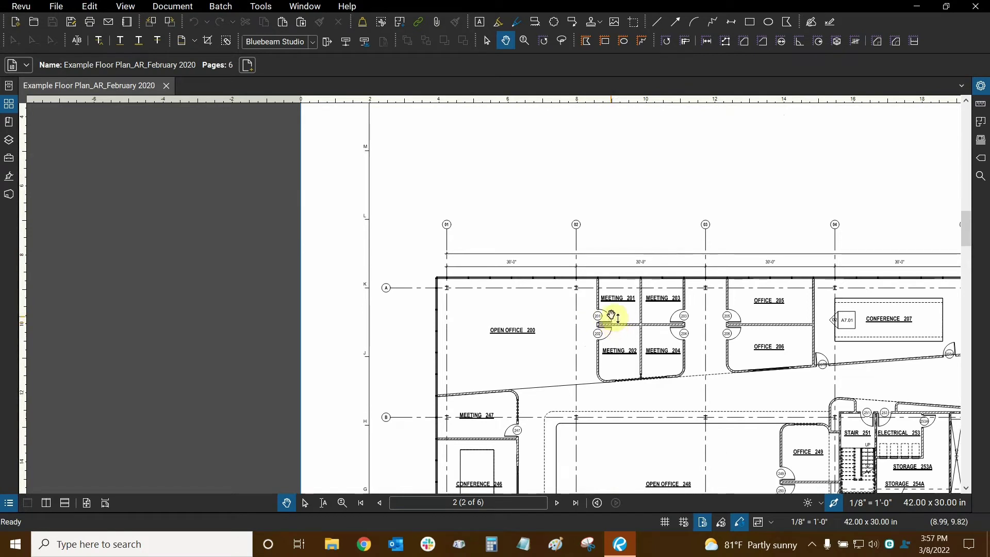
{"action": "scroll", "coordinate": [612, 316], "scroll_direction": "up", "scroll_amount": 1}
{"action": "scroll", "coordinate": [612, 315], "scroll_direction": "up", "scroll_amount": 1}
{"action": "scroll", "coordinate": [612, 313], "scroll_direction": "up", "scroll_amount": 1}
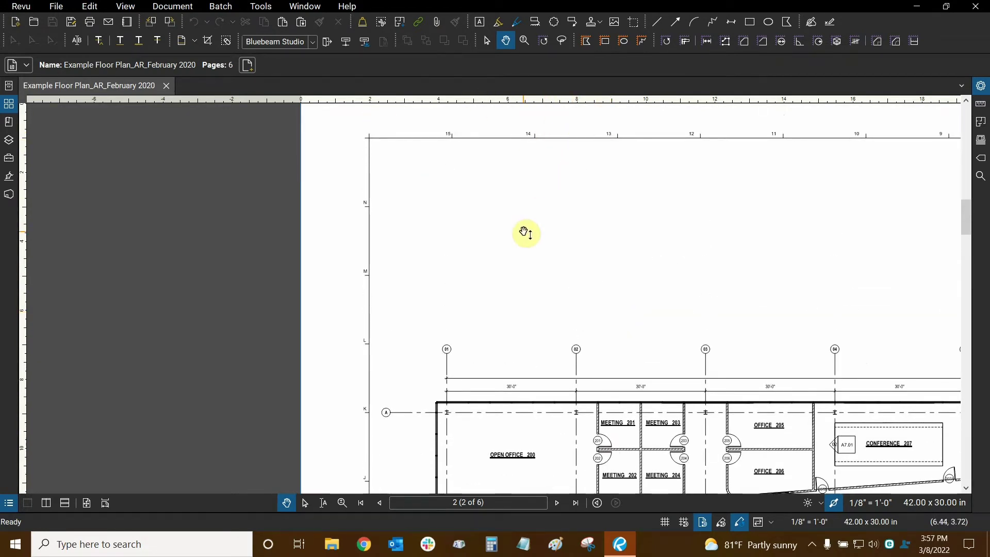
{"action": "scroll", "coordinate": [525, 233], "scroll_direction": "up", "scroll_amount": 1}
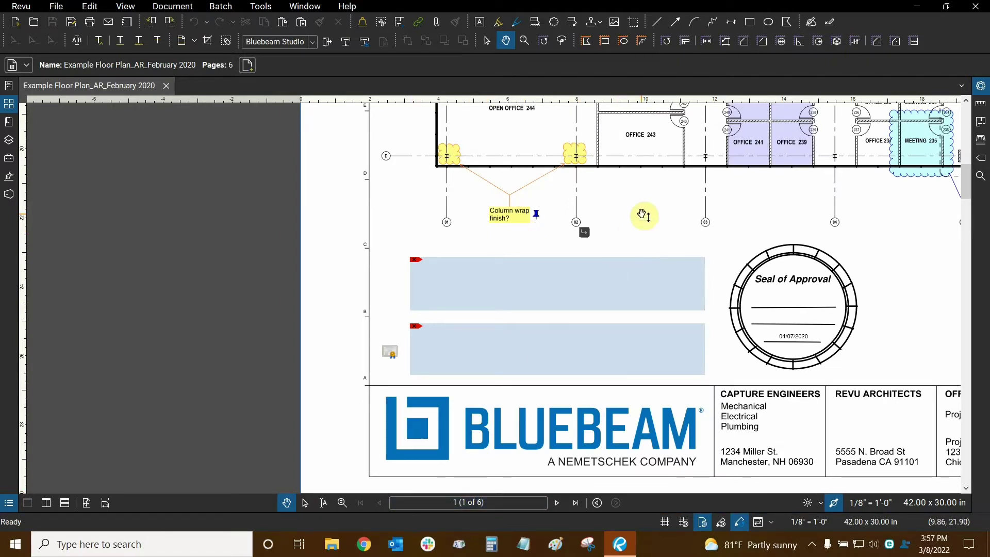
{"action": "key", "text": "ctrl+0"}
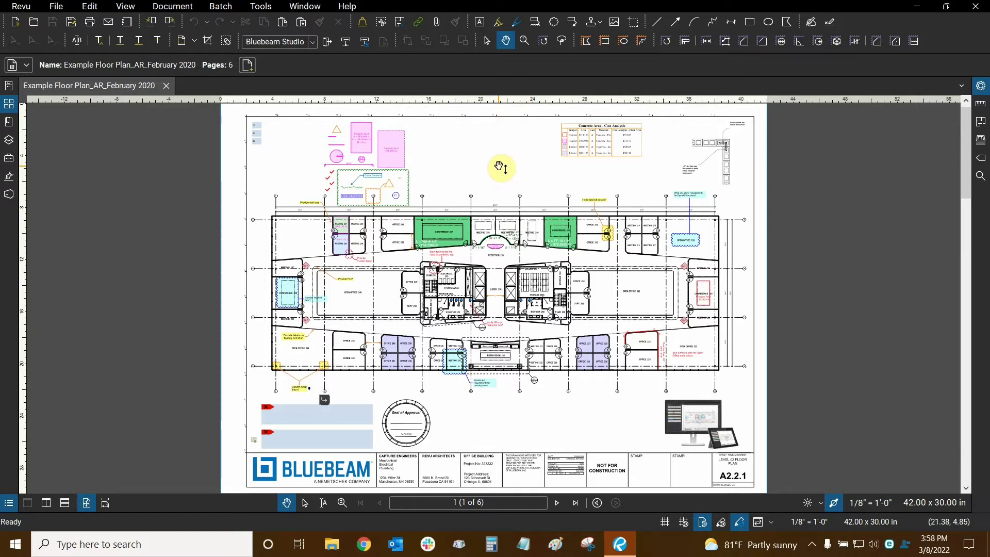
Page down through the document to page 6's credit card authorization form
{"action": "scroll", "coordinate": [500, 167], "scroll_direction": "down", "scroll_amount": 2}
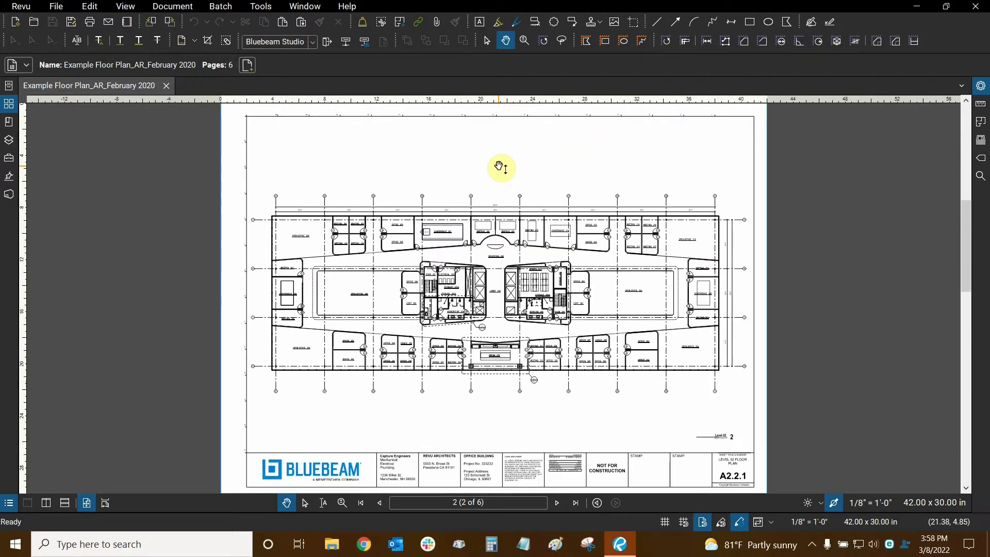
{"action": "scroll", "coordinate": [500, 167], "scroll_direction": "down", "scroll_amount": 2}
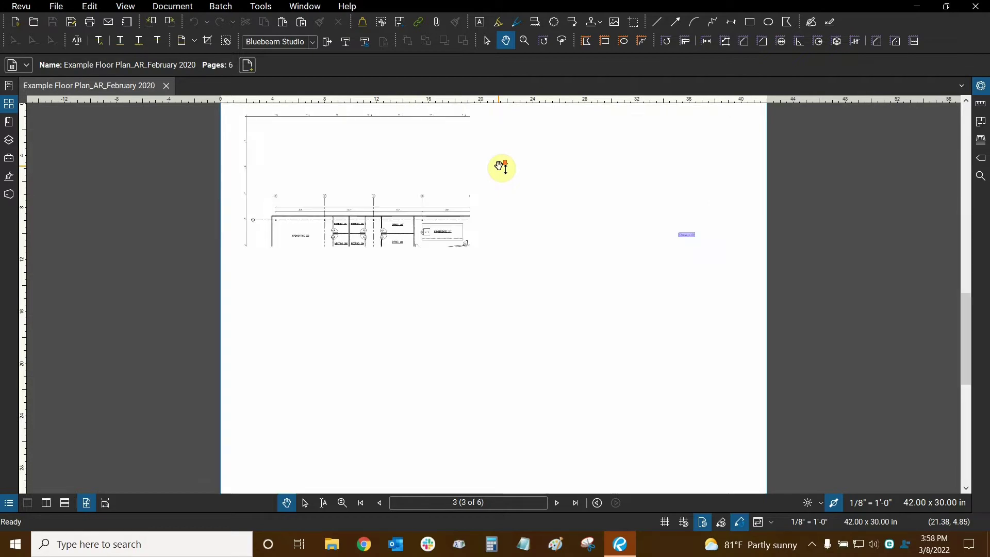
{"action": "scroll", "coordinate": [500, 168], "scroll_direction": "down", "scroll_amount": 2}
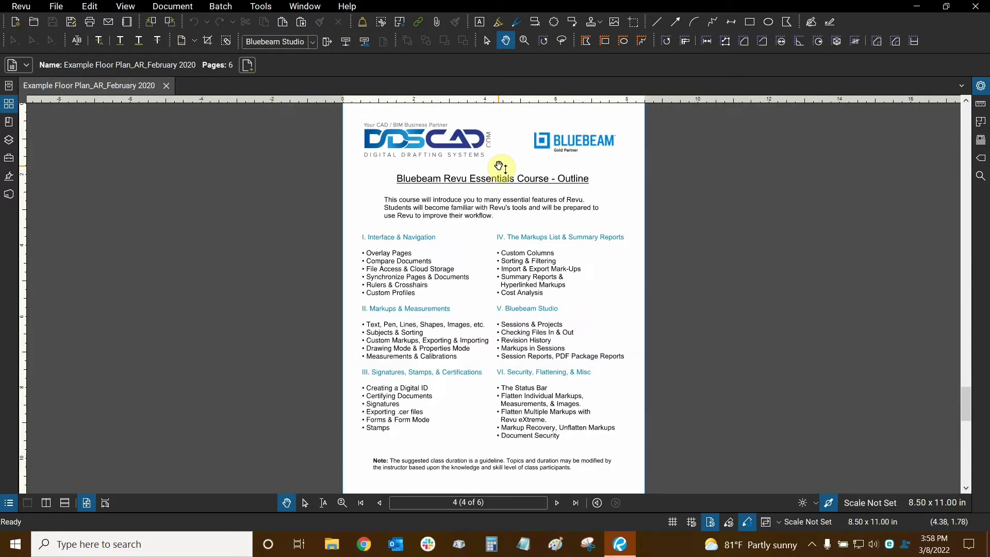
{"action": "scroll", "coordinate": [500, 167], "scroll_direction": "down", "scroll_amount": 2}
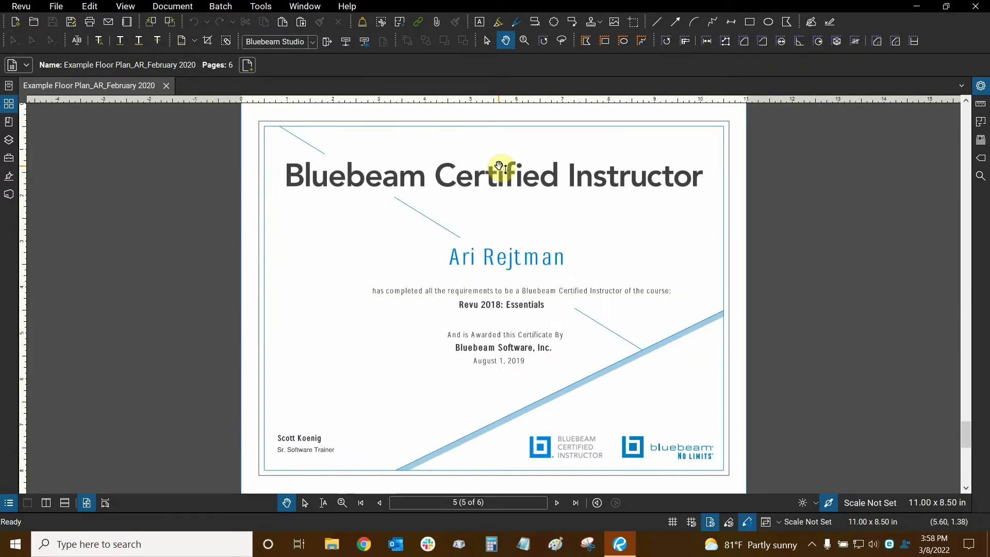
{"action": "scroll", "coordinate": [500, 168], "scroll_direction": "down", "scroll_amount": 2}
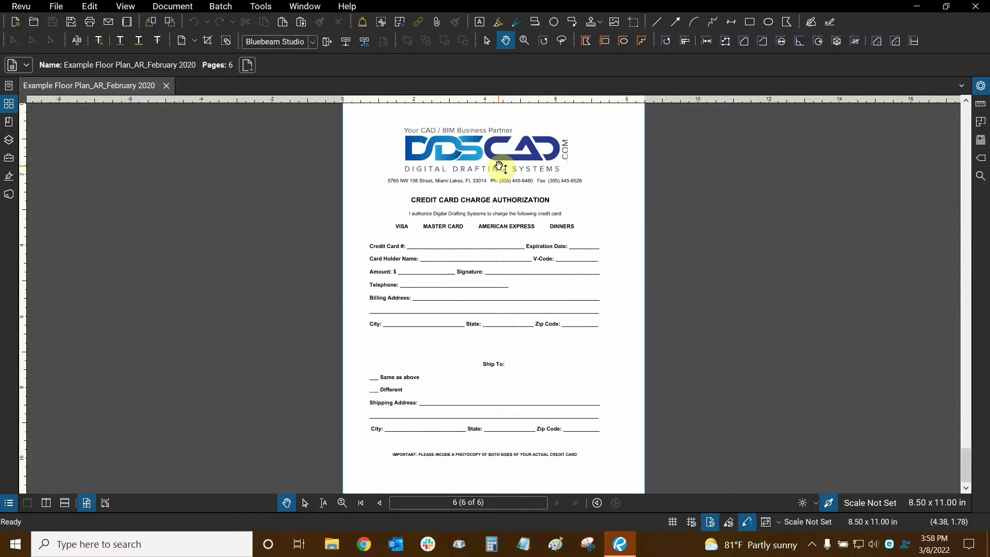
{"action": "scroll", "coordinate": [500, 168], "scroll_direction": "up", "scroll_amount": 2}
{"action": "scroll", "coordinate": [500, 166], "scroll_direction": "up", "scroll_amount": 2}
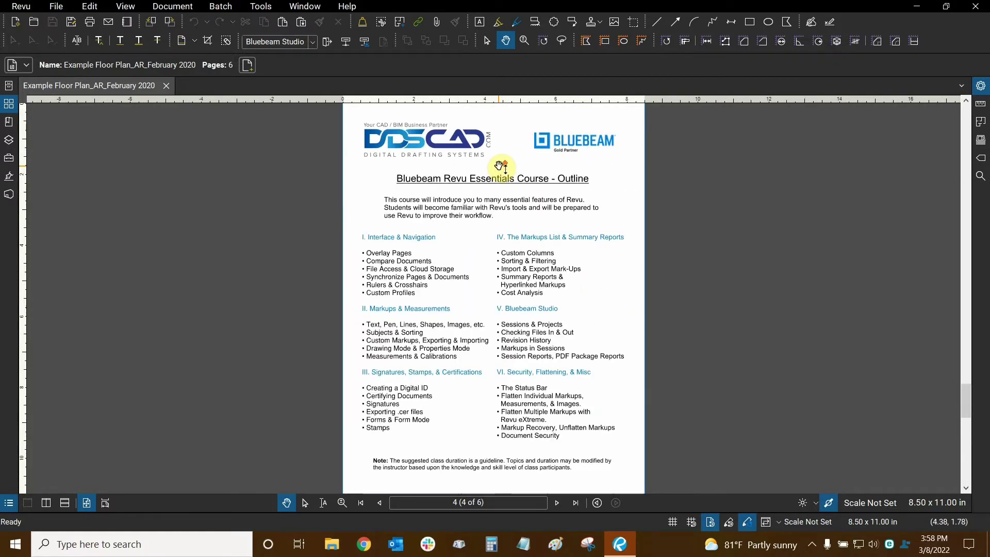
{"action": "scroll", "coordinate": [499, 167], "scroll_direction": "up", "scroll_amount": 6}
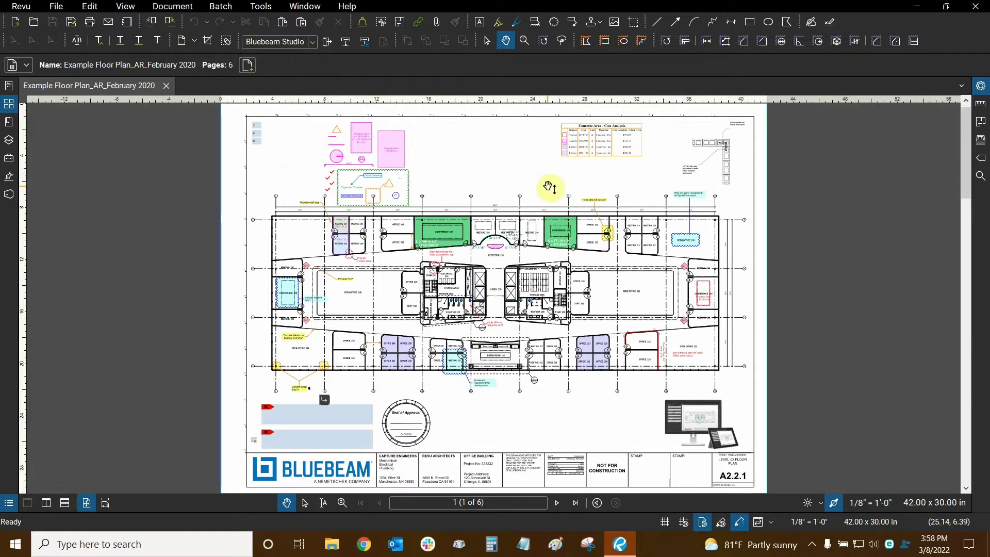
{"action": "scroll", "coordinate": [515, 160], "scroll_direction": "down", "scroll_amount": 2}
{"action": "scroll", "coordinate": [504, 161], "scroll_direction": "down", "scroll_amount": 4}
{"action": "scroll", "coordinate": [504, 162], "scroll_direction": "down", "scroll_amount": 2}
{"action": "scroll", "coordinate": [499, 163], "scroll_direction": "down", "scroll_amount": 2}
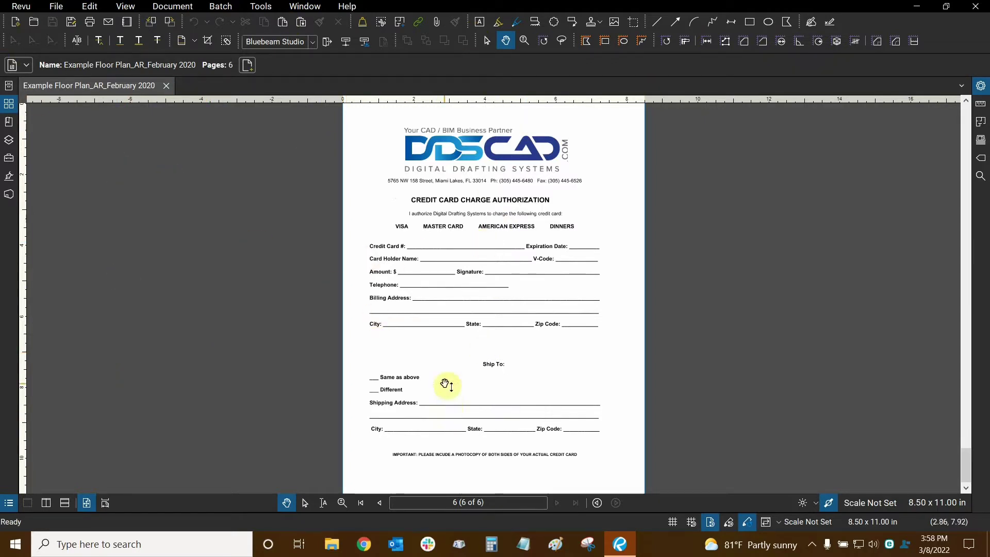
Switch to the continuous scrolling layout and zoom out on page 6
{"action": "left_click", "coordinate": [104, 504]}
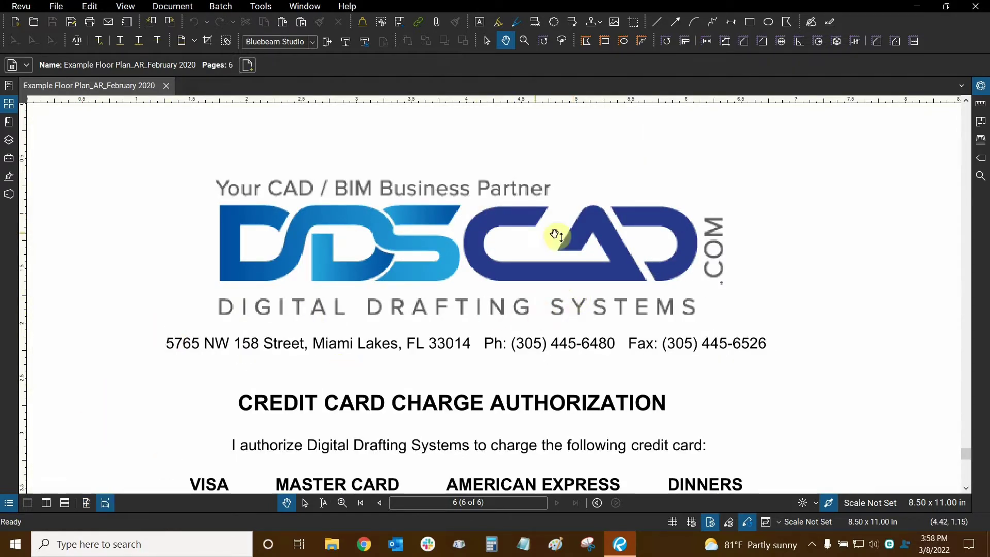
{"action": "scroll", "coordinate": [536, 223], "scroll_direction": "down", "scroll_amount": 1}
{"action": "scroll", "coordinate": [537, 223], "scroll_direction": "down", "scroll_amount": 5}
{"action": "scroll", "coordinate": [536, 223], "scroll_direction": "up", "scroll_amount": 6}
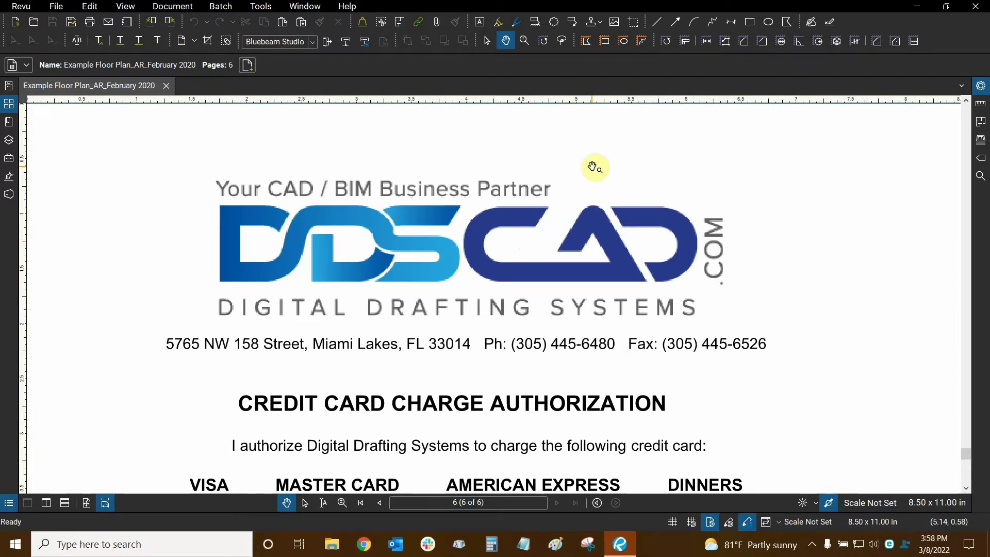
{"action": "scroll", "coordinate": [593, 166], "scroll_direction": "down", "scroll_amount": 2}
{"action": "scroll", "coordinate": [592, 166], "scroll_direction": "down", "scroll_amount": 2}
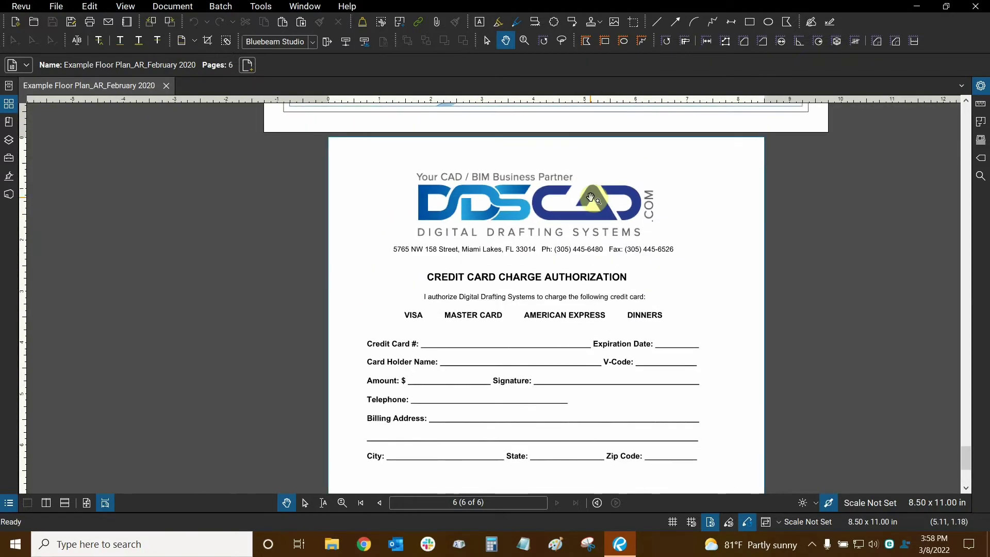
{"action": "scroll", "coordinate": [583, 216], "scroll_direction": "down", "scroll_amount": 2}
{"action": "scroll", "coordinate": [567, 209], "scroll_direction": "down", "scroll_amount": 1}
{"action": "scroll", "coordinate": [567, 209], "scroll_direction": "down", "scroll_amount": 1}
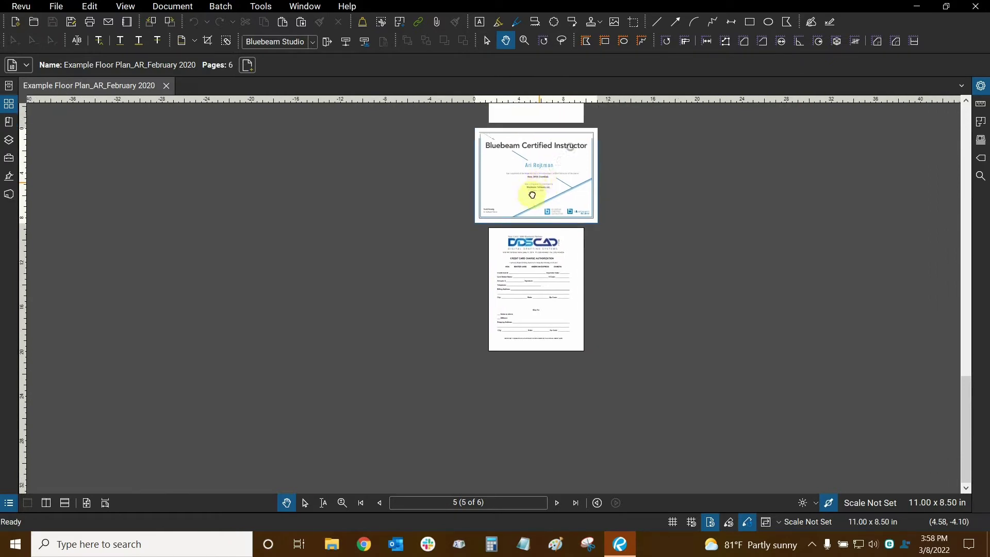
{"action": "scroll", "coordinate": [503, 196], "scroll_direction": "up", "scroll_amount": 4}
{"action": "scroll", "coordinate": [500, 191], "scroll_direction": "down", "scroll_amount": 2}
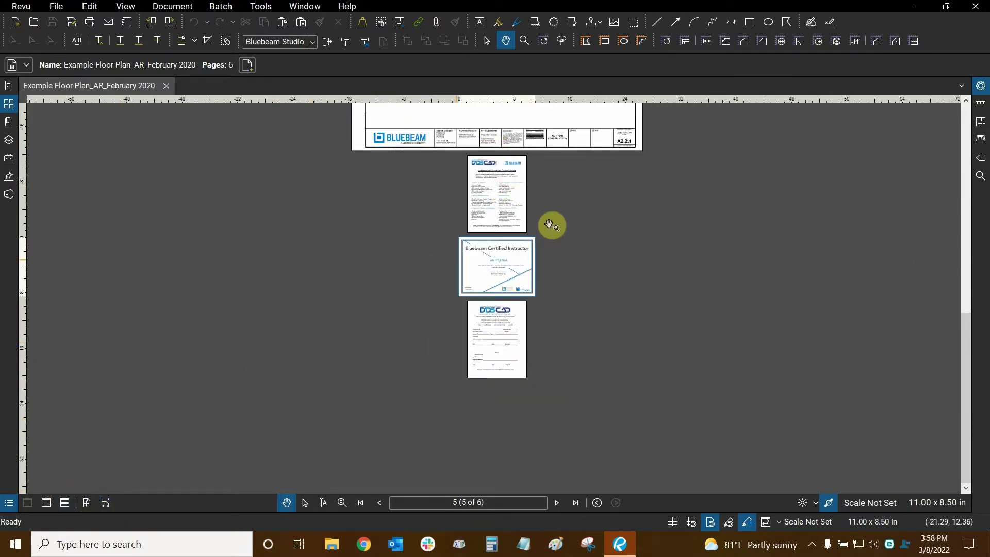
Pan back up through the document to page 1's floor plan
{"action": "left_click_drag", "start_coordinate": [630, 177], "coordinate": [634, 265]}
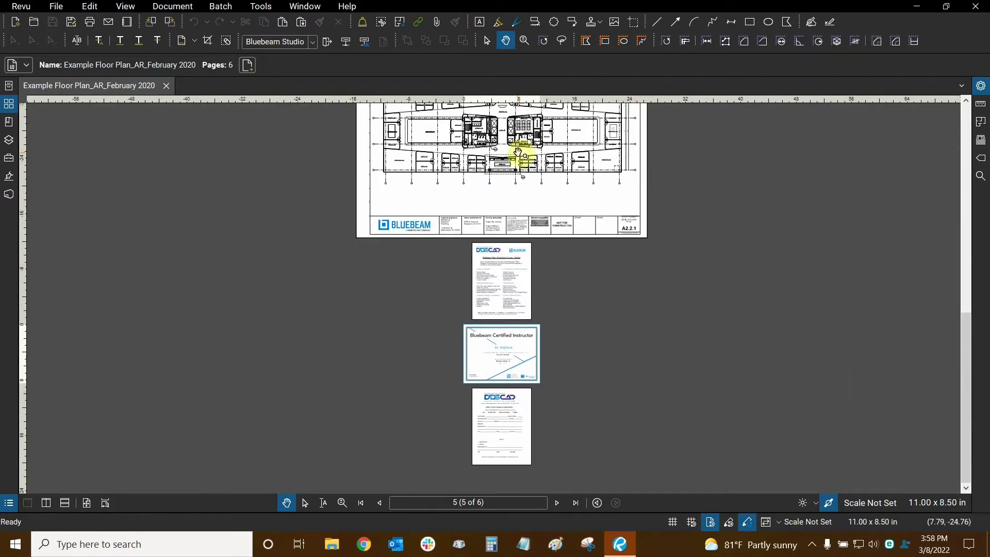
{"action": "left_click_drag", "start_coordinate": [519, 155], "coordinate": [523, 306]}
{"action": "left_click_drag", "start_coordinate": [603, 103], "coordinate": [603, 261]}
{"action": "mouse_move", "coordinate": [598, 129]}
{"action": "left_mouse_down"}
{"action": "mouse_move", "coordinate": [592, 337]}
{"action": "mouse_move", "coordinate": [557, 315]}
{"action": "left_mouse_up"}
{"action": "left_click_drag", "start_coordinate": [493, 357], "coordinate": [522, 248]}
{"action": "scroll", "coordinate": [522, 248], "scroll_direction": "up", "scroll_amount": 2}
{"action": "scroll", "coordinate": [491, 155], "scroll_direction": "up", "scroll_amount": 2}
{"action": "scroll", "coordinate": [510, 203], "scroll_direction": "up", "scroll_amount": 2}
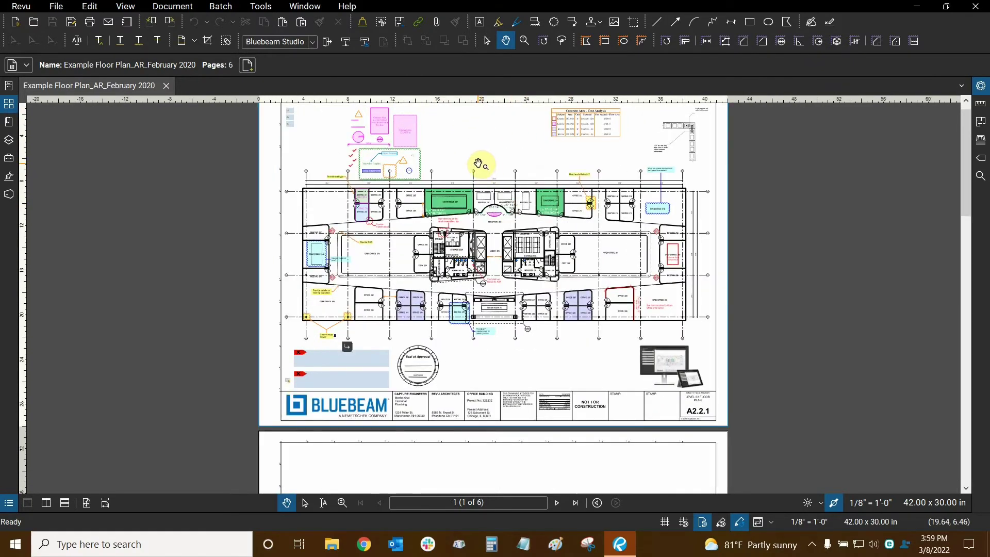
{"action": "scroll", "coordinate": [482, 166], "scroll_direction": "up", "scroll_amount": 2}
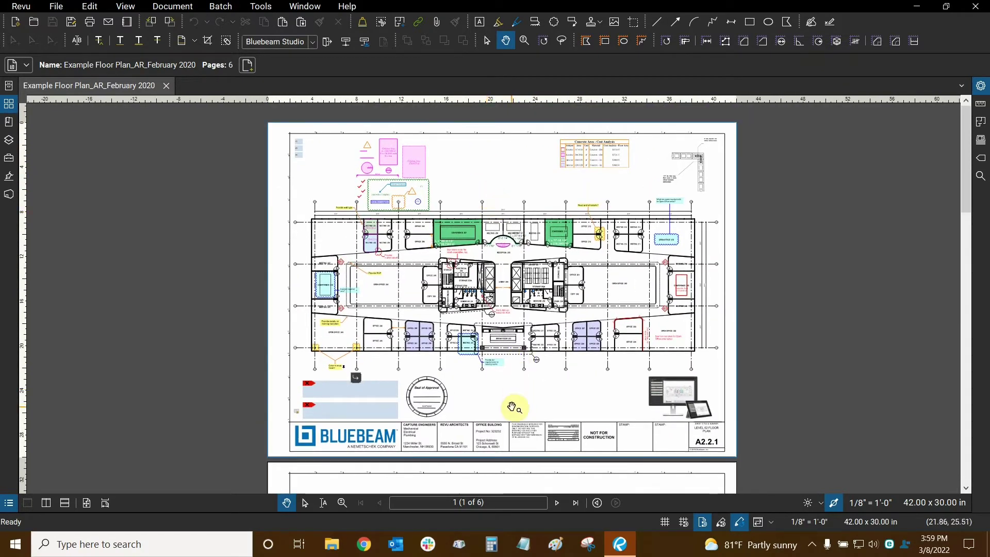
Pan down past the page 2 and 3 floor plans to the last pages
{"action": "left_click_drag", "start_coordinate": [503, 390], "coordinate": [489, 140]}
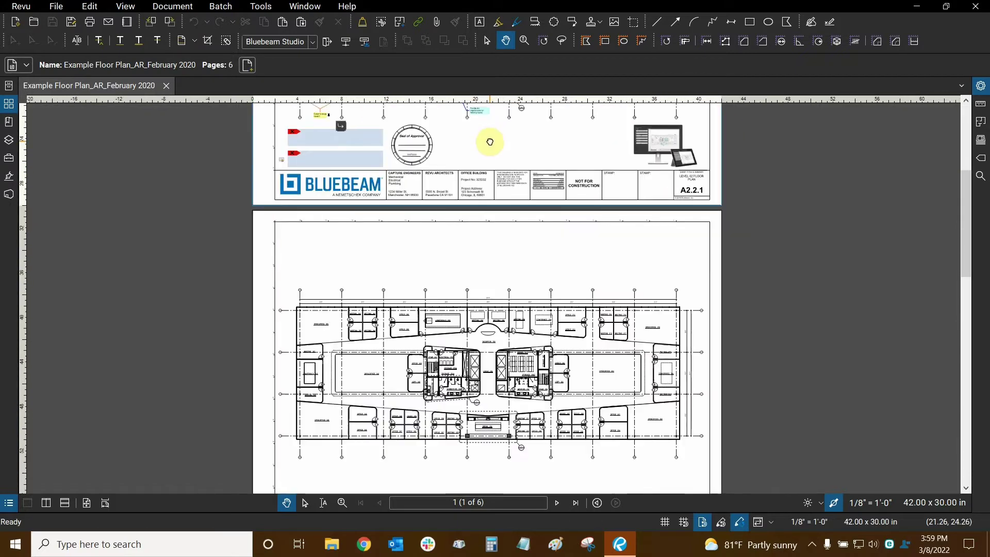
{"action": "left_click_drag", "start_coordinate": [490, 338], "coordinate": [471, 166]}
{"action": "left_click_drag", "start_coordinate": [471, 381], "coordinate": [443, 143]}
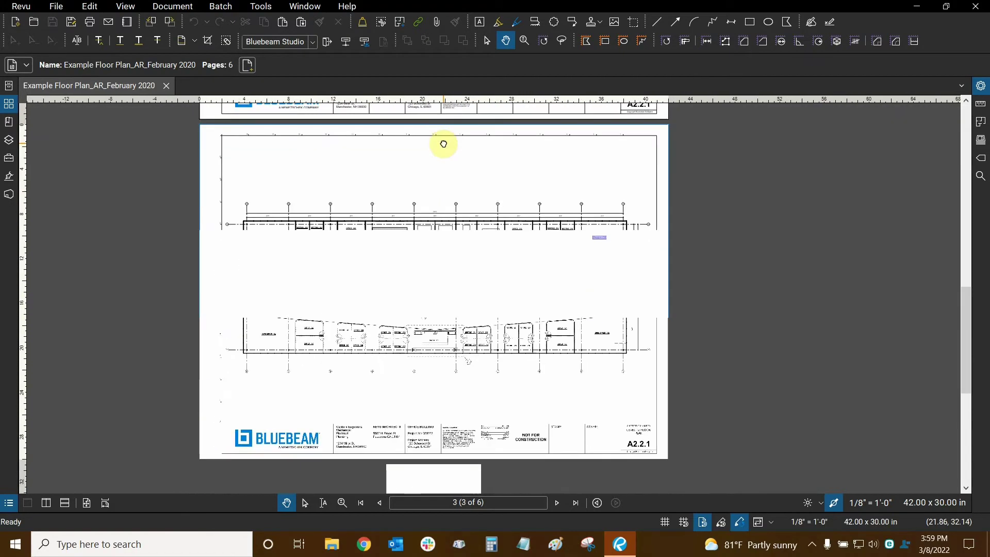
{"action": "left_click_drag", "start_coordinate": [442, 407], "coordinate": [431, 222]}
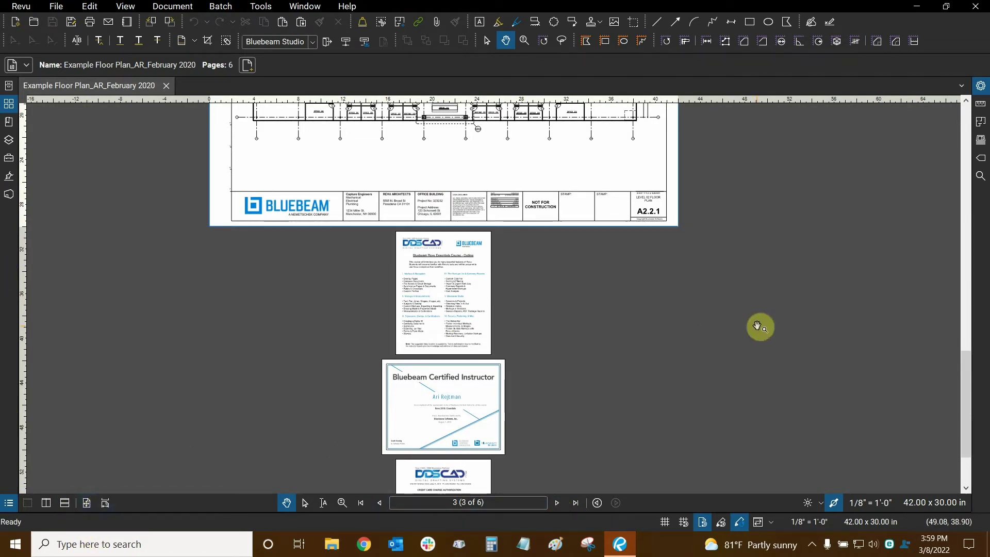
{"action": "left_click_drag", "start_coordinate": [541, 304], "coordinate": [577, 185]}
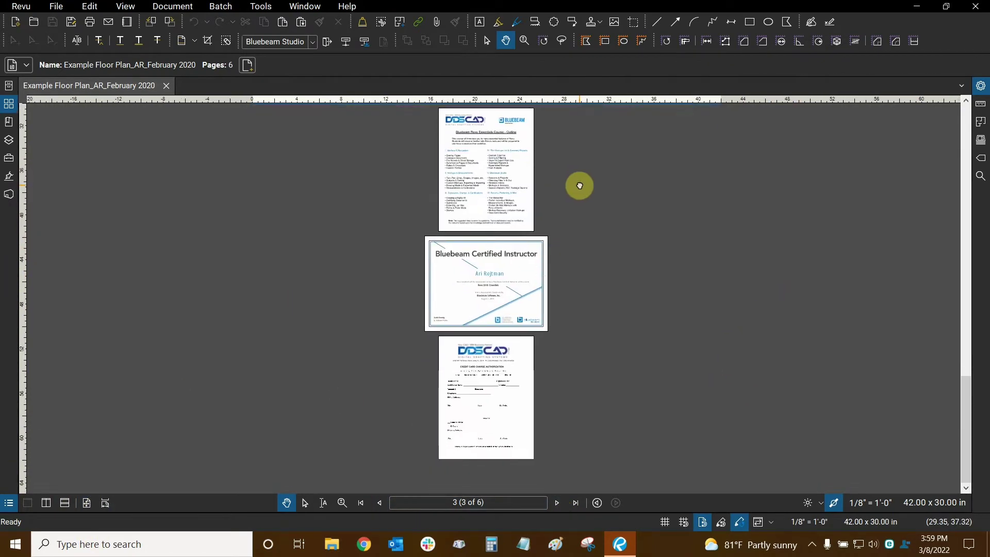
{"action": "scroll", "coordinate": [645, 314], "scroll_direction": "down", "scroll_amount": 1}
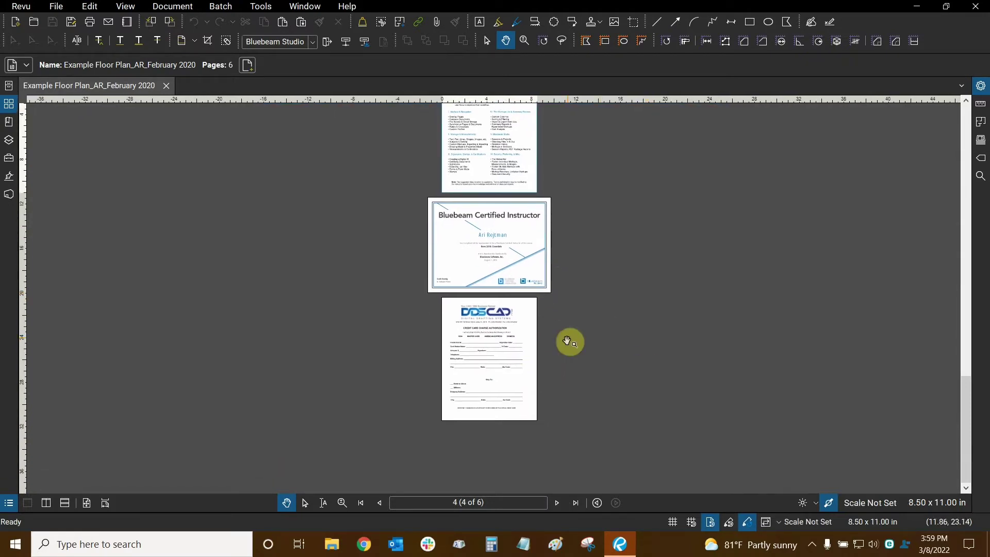
Switch to One Full Page view and scroll between pages
{"action": "left_click", "coordinate": [87, 503]}
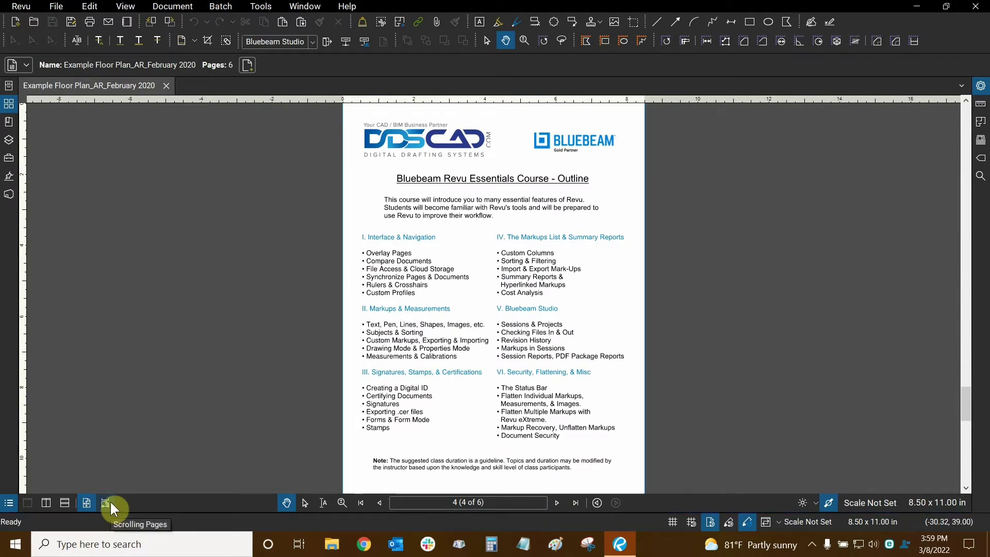
{"action": "scroll", "coordinate": [492, 217], "scroll_direction": "down", "scroll_amount": 2}
{"action": "scroll", "coordinate": [497, 206], "scroll_direction": "up", "scroll_amount": 2}
{"action": "scroll", "coordinate": [503, 178], "scroll_direction": "up", "scroll_amount": 3}
{"action": "scroll", "coordinate": [493, 134], "scroll_direction": "up", "scroll_amount": 1}
{"action": "scroll", "coordinate": [505, 217], "scroll_direction": "down", "scroll_amount": 1}
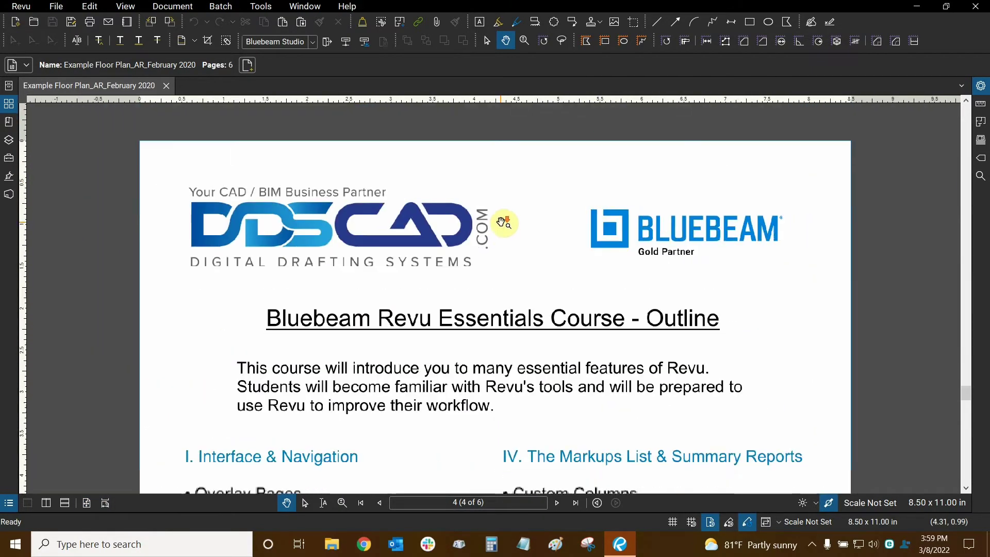
{"action": "scroll", "coordinate": [508, 248], "scroll_direction": "down", "scroll_amount": 3}
{"action": "scroll", "coordinate": [509, 253], "scroll_direction": "up", "scroll_amount": 2}
{"action": "scroll", "coordinate": [495, 316], "scroll_direction": "up", "scroll_amount": 1}
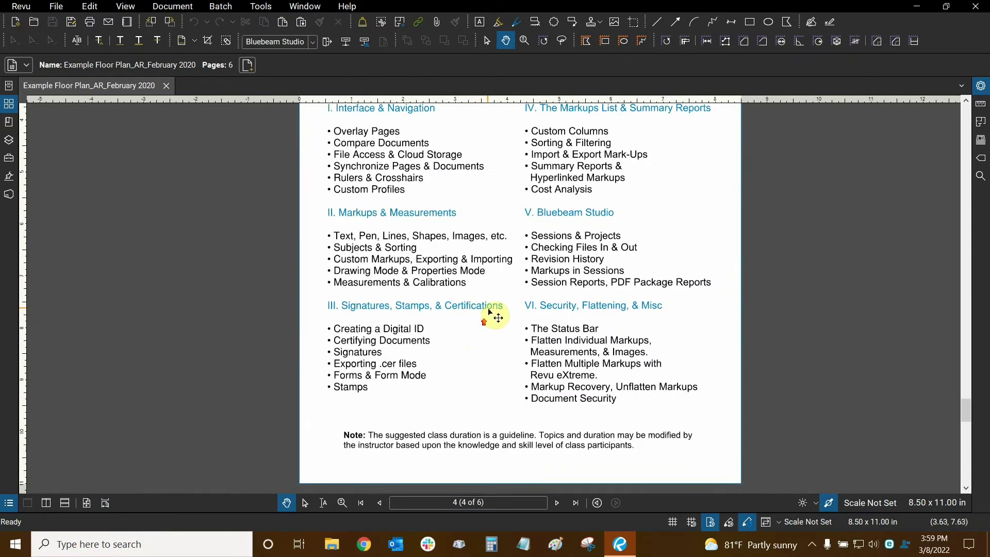
Try continuous Scrolling Pages, then return to One Full Page on page 1
{"action": "left_click", "coordinate": [105, 503]}
{"action": "scroll", "coordinate": [520, 272], "scroll_direction": "down", "scroll_amount": 1}
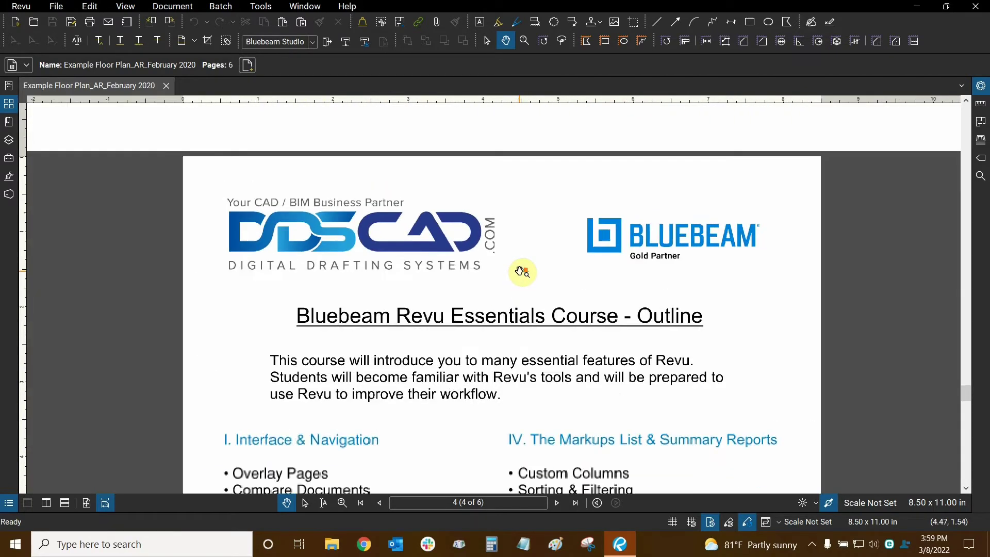
{"action": "scroll", "coordinate": [519, 271], "scroll_direction": "down", "scroll_amount": 3}
{"action": "scroll", "coordinate": [520, 272], "scroll_direction": "down", "scroll_amount": 3}
{"action": "scroll", "coordinate": [520, 270], "scroll_direction": "down", "scroll_amount": 3}
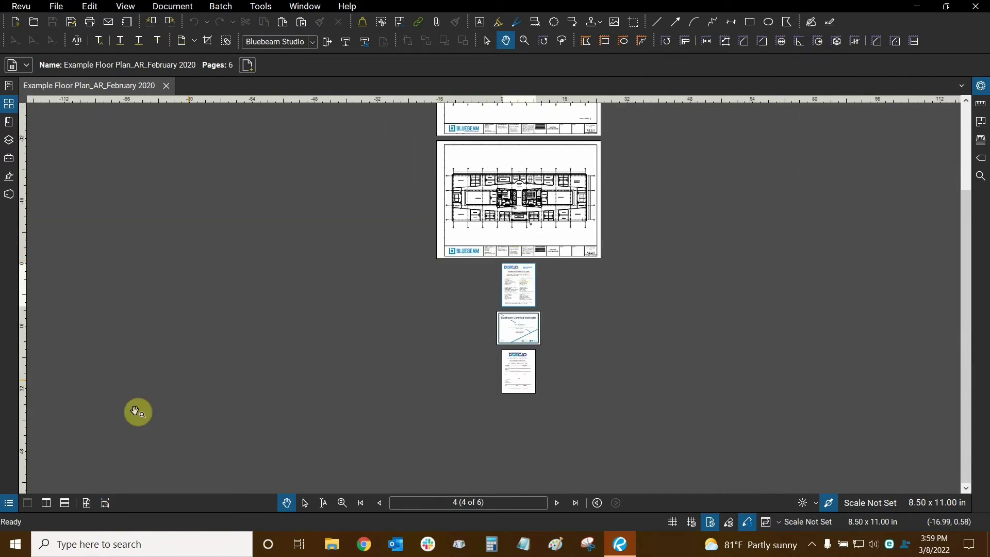
{"action": "left_click", "coordinate": [88, 506]}
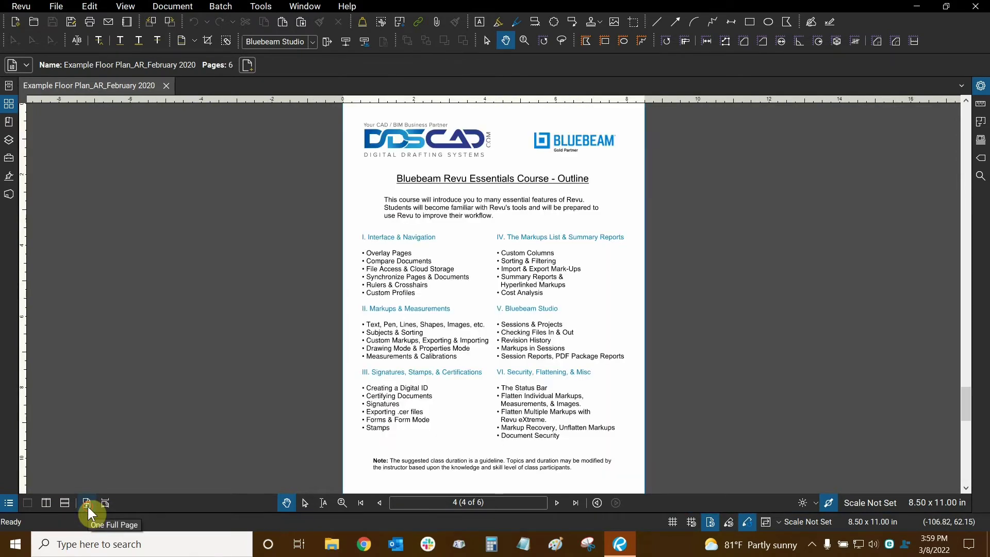
{"action": "left_click", "coordinate": [365, 501]}
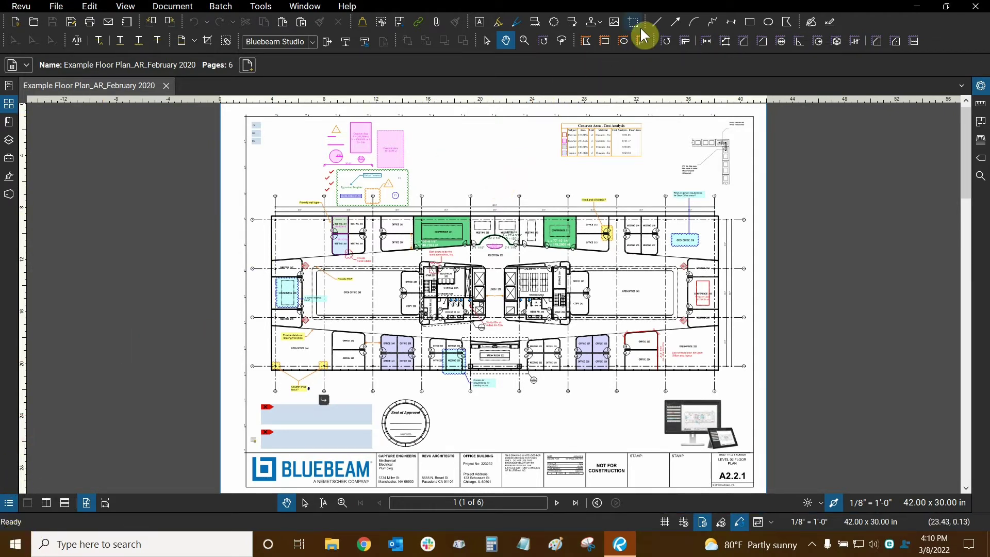
Pick the Line tool, then cancel back to Pan with Esc
{"action": "left_click", "coordinate": [658, 23]}
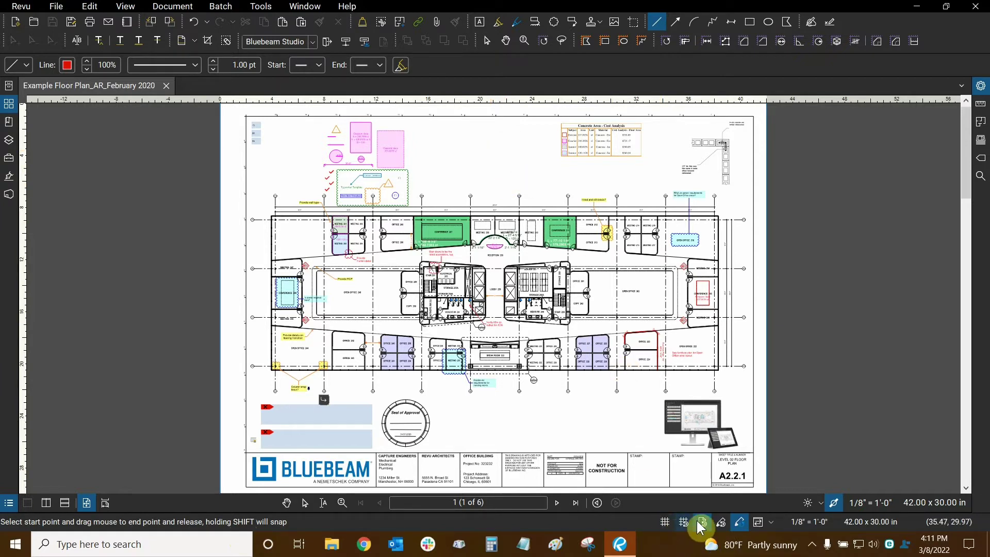
{"action": "key", "text": "Escape"}
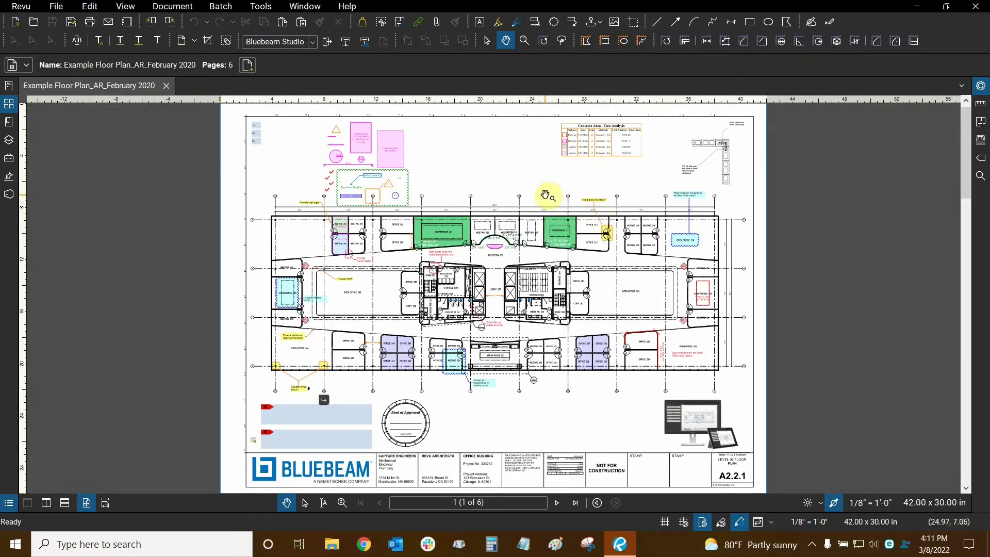
Turn on the dot grid and zoom in on the floor plan sheet
{"action": "left_click", "coordinate": [664, 526]}
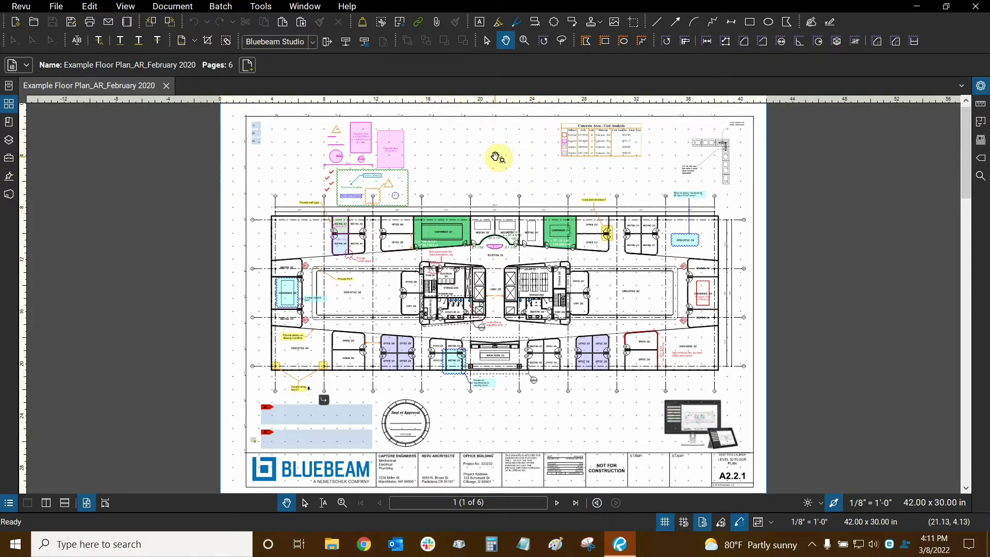
{"action": "scroll", "coordinate": [497, 158], "scroll_direction": "up", "scroll_amount": 1}
{"action": "scroll", "coordinate": [497, 157], "scroll_direction": "up", "scroll_amount": 1}
{"action": "scroll", "coordinate": [498, 158], "scroll_direction": "down", "scroll_amount": 1}
{"action": "scroll", "coordinate": [498, 158], "scroll_direction": "up", "scroll_amount": 1}
{"action": "scroll", "coordinate": [498, 157], "scroll_direction": "up", "scroll_amount": 1}
{"action": "scroll", "coordinate": [498, 158], "scroll_direction": "up", "scroll_amount": 1}
{"action": "scroll", "coordinate": [494, 220], "scroll_direction": "up", "scroll_amount": 1}
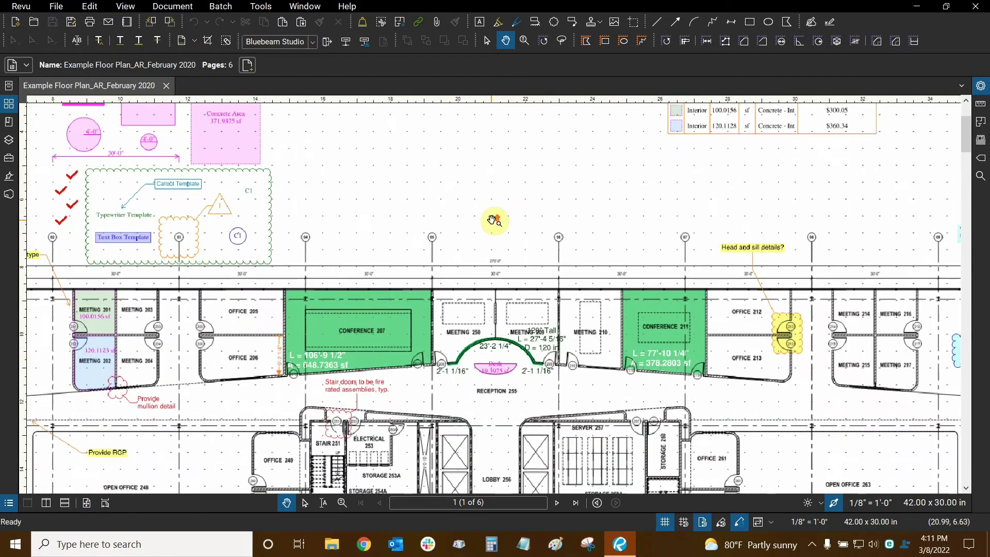
{"action": "scroll", "coordinate": [494, 220], "scroll_direction": "up", "scroll_amount": 1}
{"action": "scroll", "coordinate": [494, 220], "scroll_direction": "up", "scroll_amount": 1}
{"action": "scroll", "coordinate": [465, 228], "scroll_direction": "up", "scroll_amount": 1}
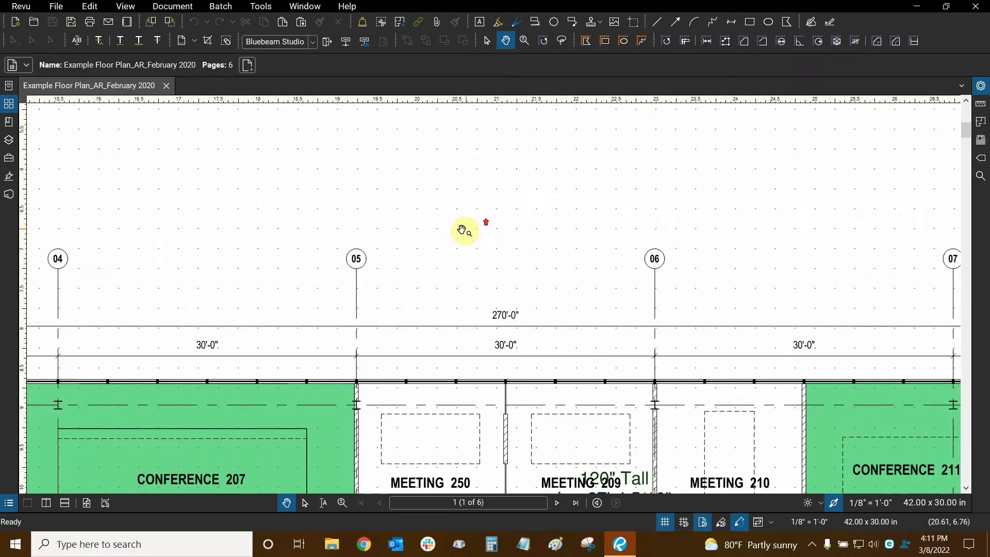
{"action": "scroll", "coordinate": [460, 232], "scroll_direction": "up", "scroll_amount": 1}
{"action": "scroll", "coordinate": [460, 232], "scroll_direction": "up", "scroll_amount": 1}
{"action": "scroll", "coordinate": [469, 232], "scroll_direction": "up", "scroll_amount": 1}
{"action": "scroll", "coordinate": [469, 233], "scroll_direction": "up", "scroll_amount": 2}
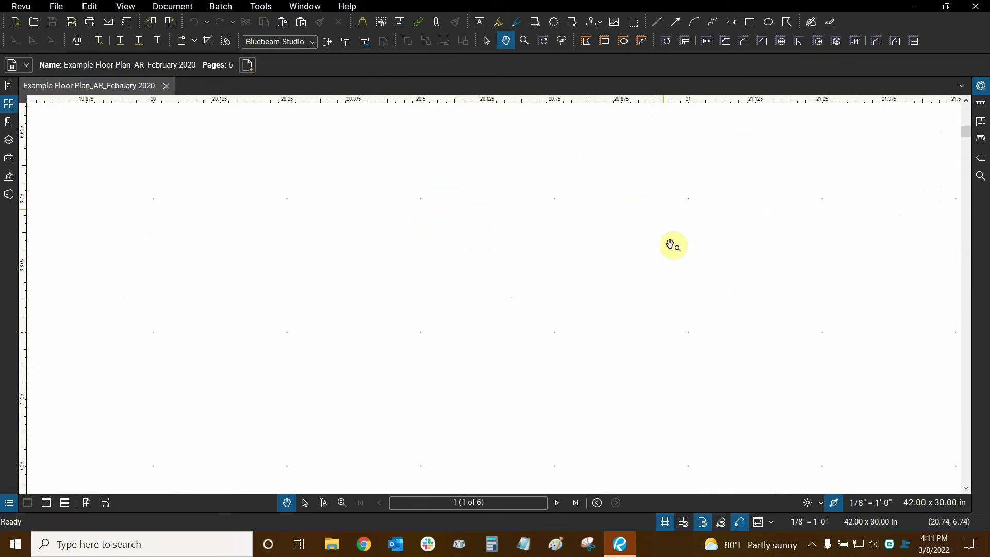
Pan so the Concrete Area - Cost Analysis table is fully visible
{"action": "scroll", "coordinate": [555, 237], "scroll_direction": "down", "scroll_amount": 3}
{"action": "scroll", "coordinate": [556, 237], "scroll_direction": "down", "scroll_amount": 2}
{"action": "scroll", "coordinate": [572, 217], "scroll_direction": "down", "scroll_amount": 2}
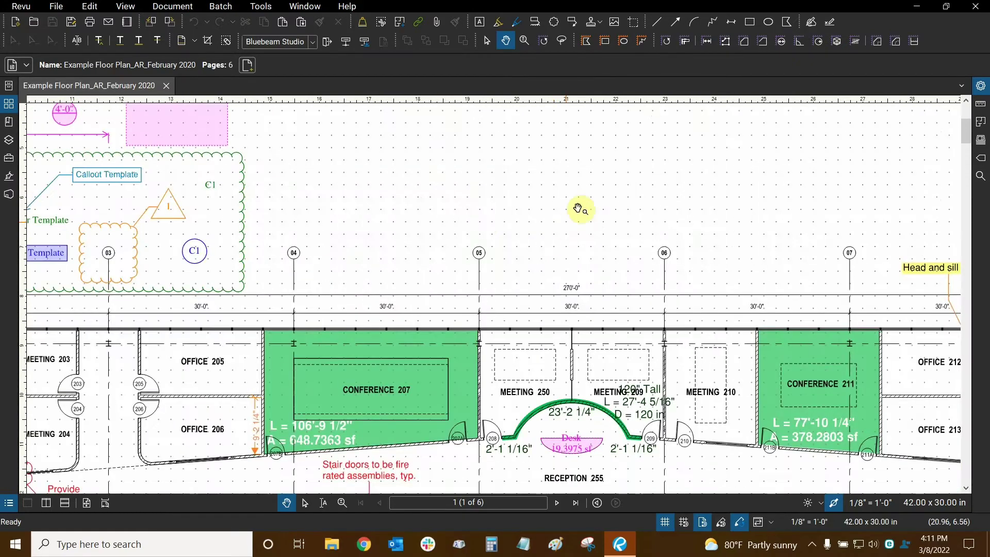
{"action": "scroll", "coordinate": [585, 198], "scroll_direction": "down", "scroll_amount": 1}
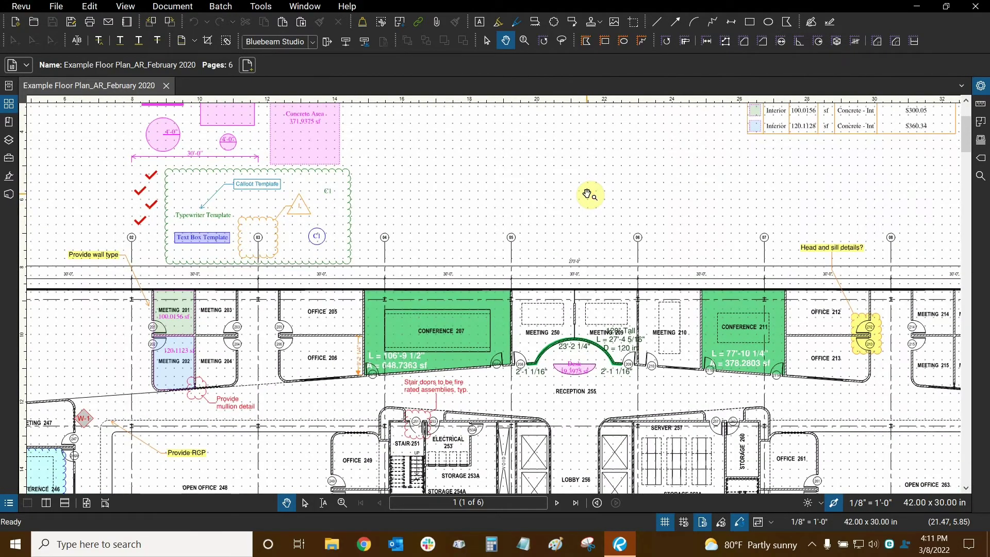
{"action": "scroll", "coordinate": [506, 187], "scroll_direction": "up", "scroll_amount": 1}
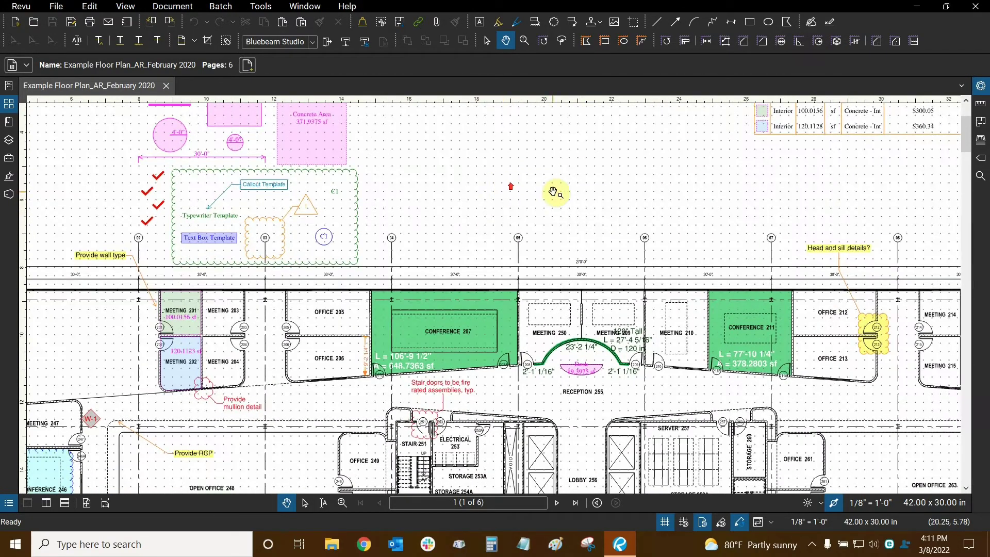
{"action": "scroll", "coordinate": [556, 192], "scroll_direction": "down", "scroll_amount": 1}
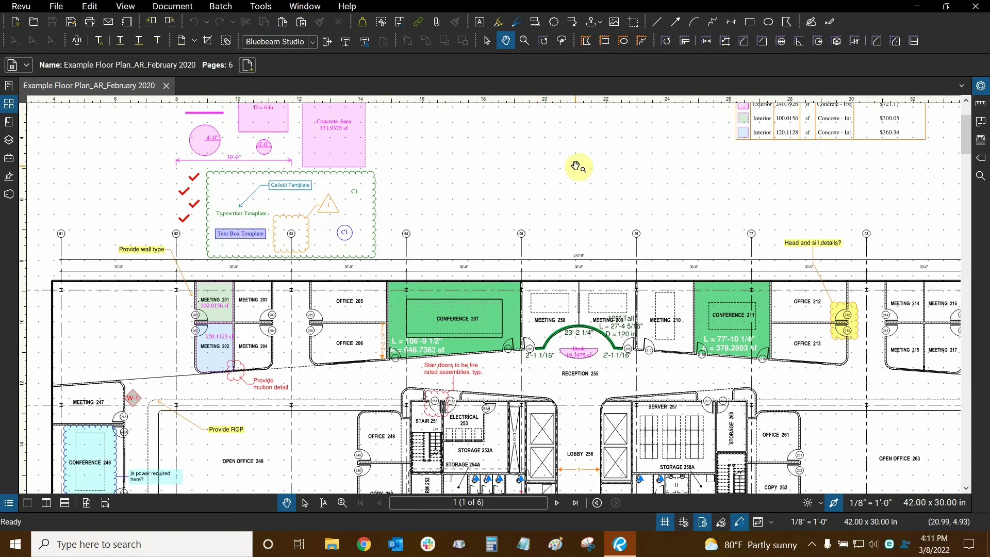
{"action": "left_click_drag", "start_coordinate": [586, 166], "coordinate": [513, 233]}
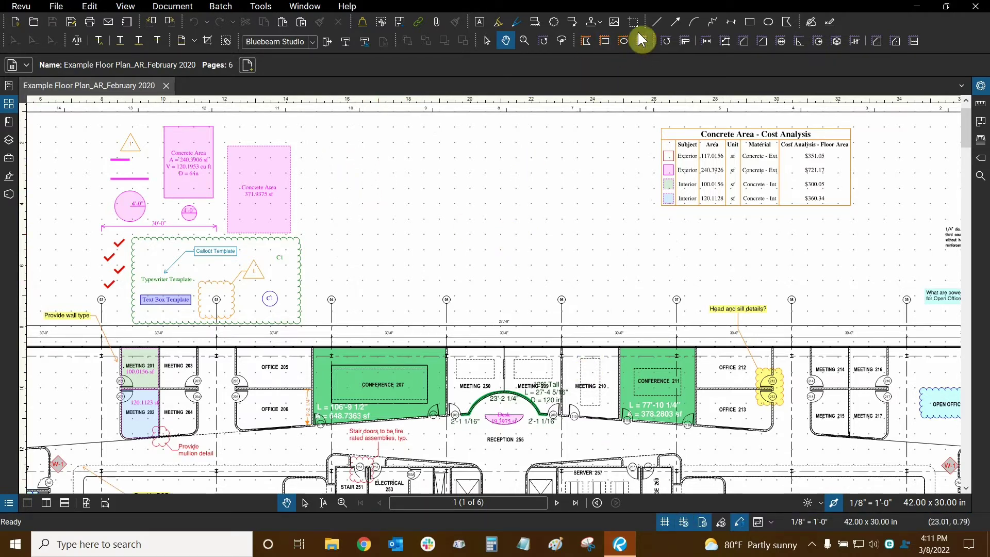
Select the Line tool and zoom in close on the dotted grid
{"action": "left_click", "coordinate": [656, 22]}
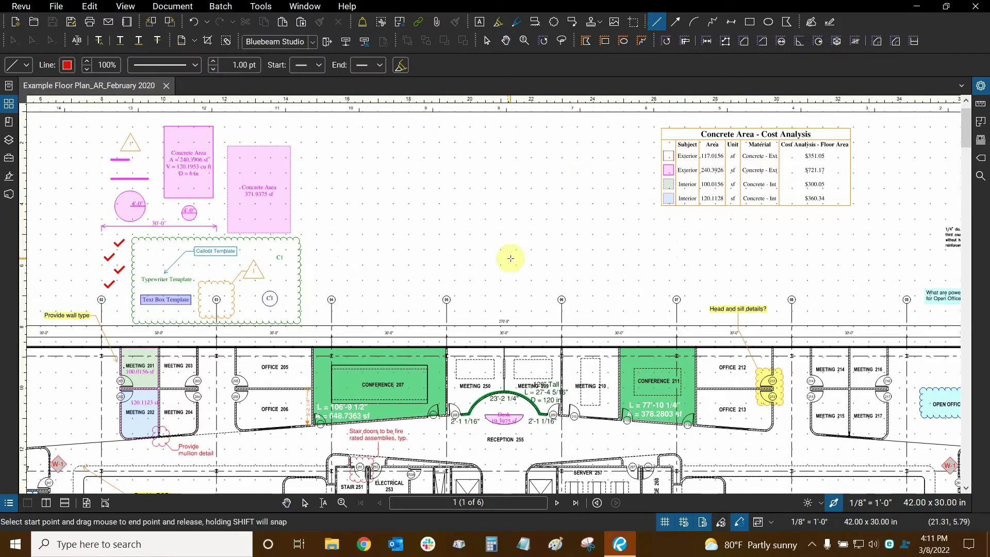
{"action": "scroll", "coordinate": [478, 251], "scroll_direction": "up", "scroll_amount": 2}
{"action": "scroll", "coordinate": [479, 251], "scroll_direction": "up", "scroll_amount": 2}
{"action": "scroll", "coordinate": [480, 254], "scroll_direction": "up", "scroll_amount": 2}
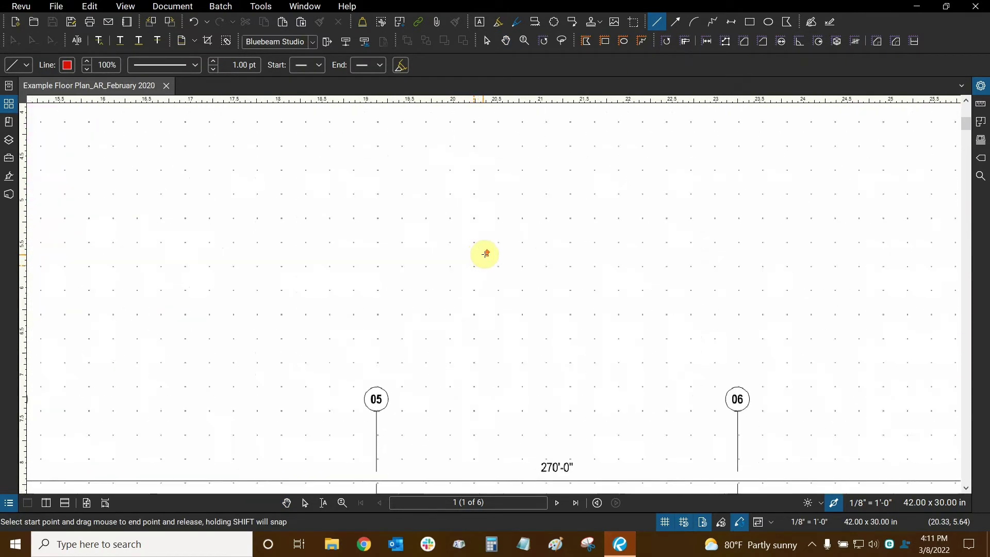
{"action": "scroll", "coordinate": [484, 252], "scroll_direction": "up", "scroll_amount": 2}
{"action": "scroll", "coordinate": [495, 247], "scroll_direction": "up", "scroll_amount": 2}
{"action": "scroll", "coordinate": [479, 246], "scroll_direction": "up", "scroll_amount": 1}
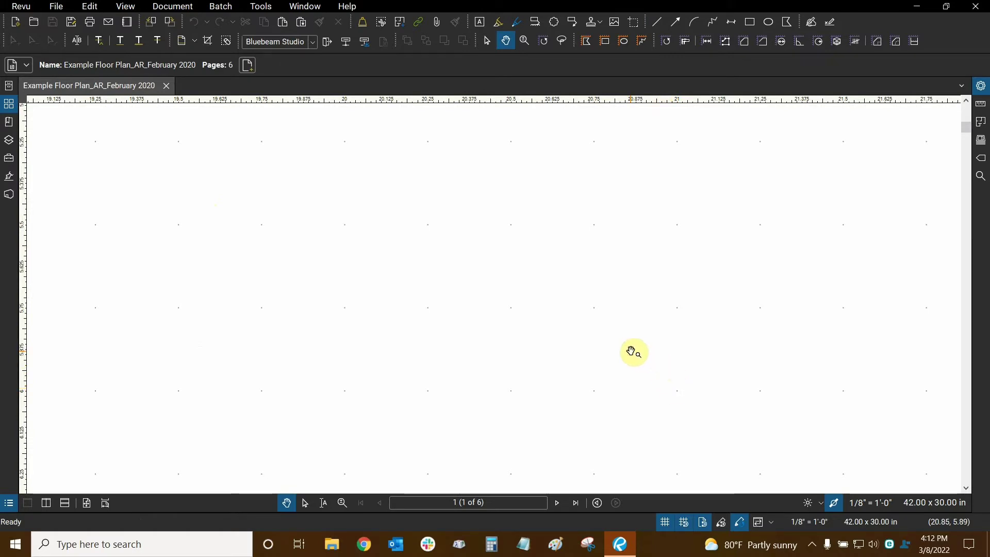
Fit the sheet, hide the grid dots, and cancel an unfinished test line
{"action": "key", "text": "ctrl+0"}
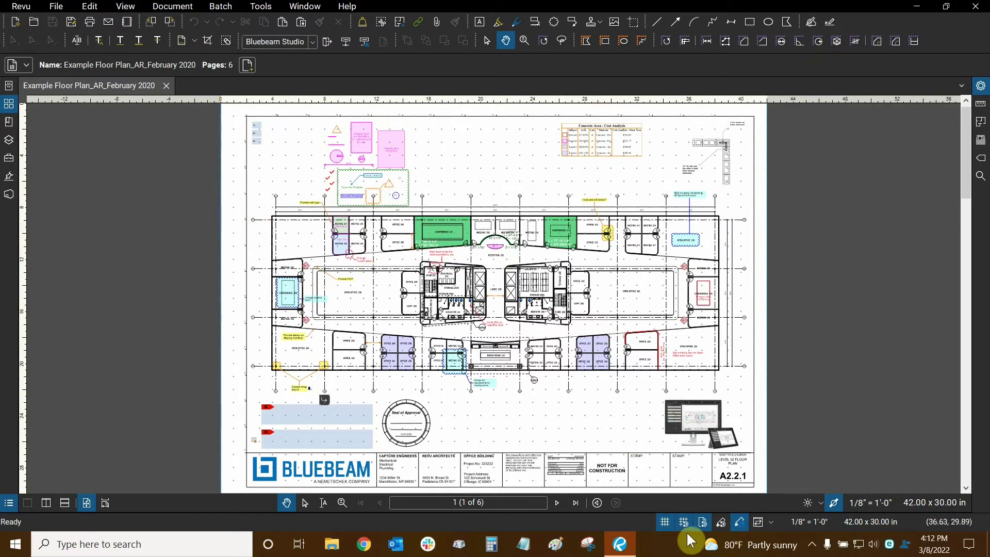
{"action": "left_click", "coordinate": [665, 521]}
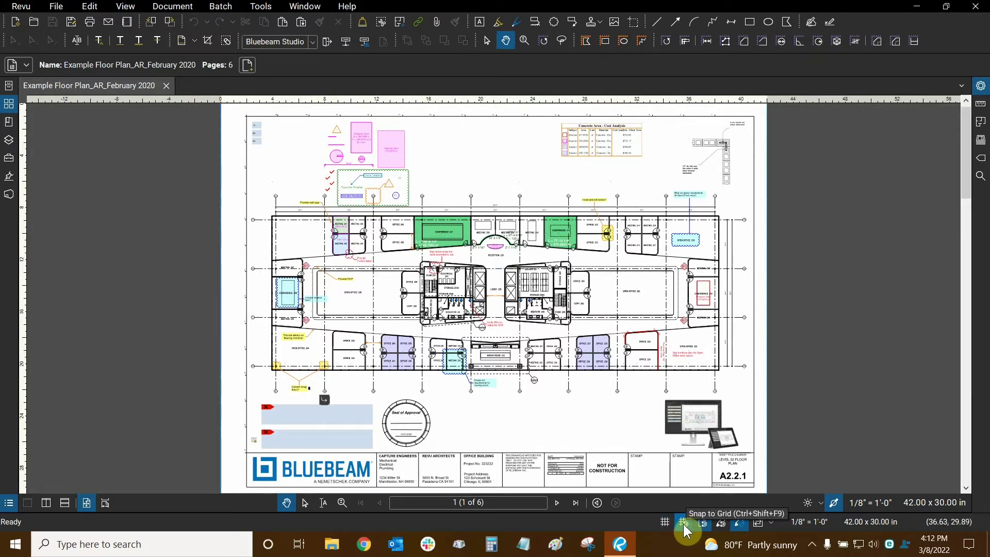
{"action": "left_click", "coordinate": [656, 22]}
{"action": "scroll", "coordinate": [495, 124], "scroll_direction": "up", "scroll_amount": 3}
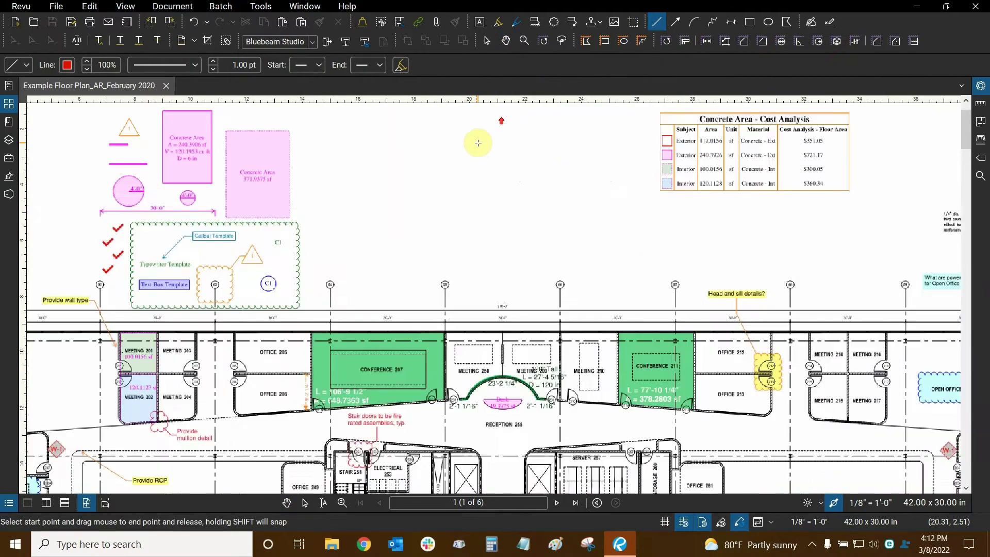
{"action": "left_click_drag", "start_coordinate": [368, 150], "coordinate": [476, 180]}
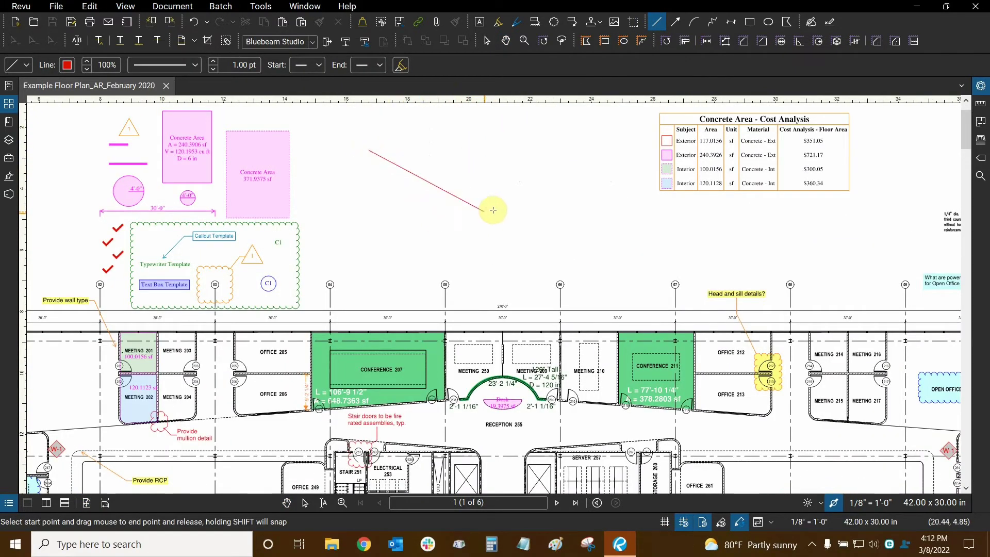
{"action": "scroll", "coordinate": [477, 181], "scroll_direction": "up", "scroll_amount": 3}
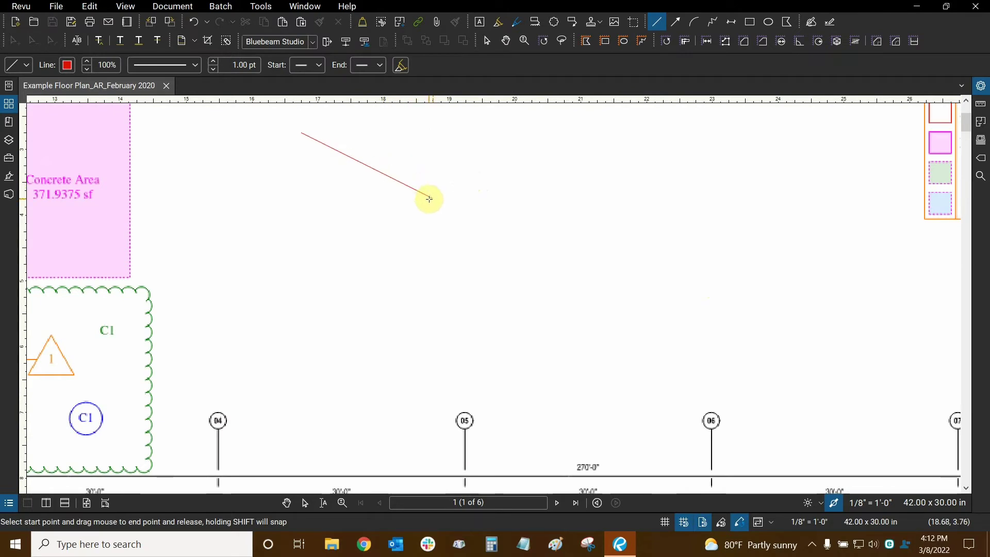
{"action": "mouse_move", "coordinate": [477, 180]}
{"action": "left_mouse_down"}
{"action": "mouse_move", "coordinate": [435, 181]}
{"action": "mouse_move", "coordinate": [421, 194]}
{"action": "mouse_move", "coordinate": [468, 193]}
{"action": "mouse_move", "coordinate": [460, 193]}
{"action": "left_mouse_up"}
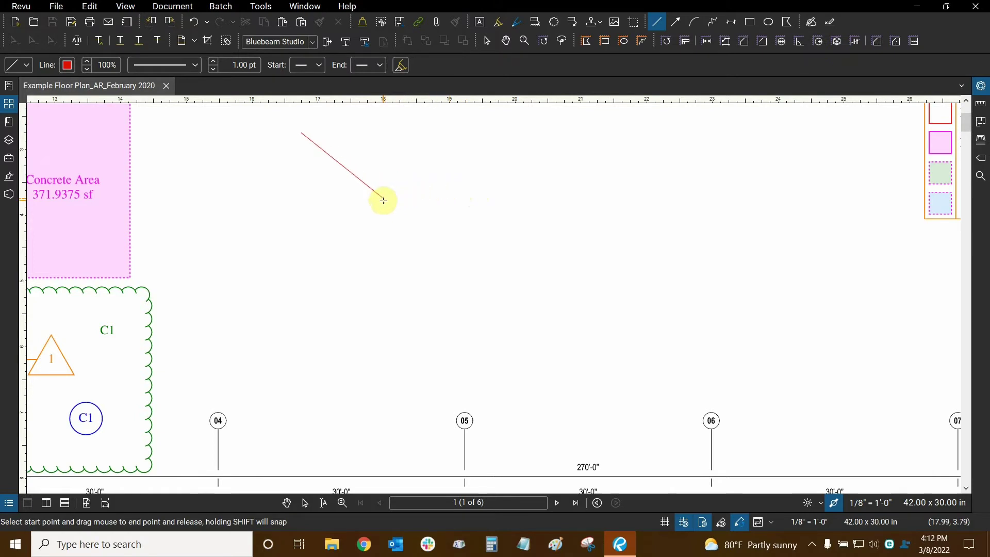
{"action": "key", "text": "Escape"}
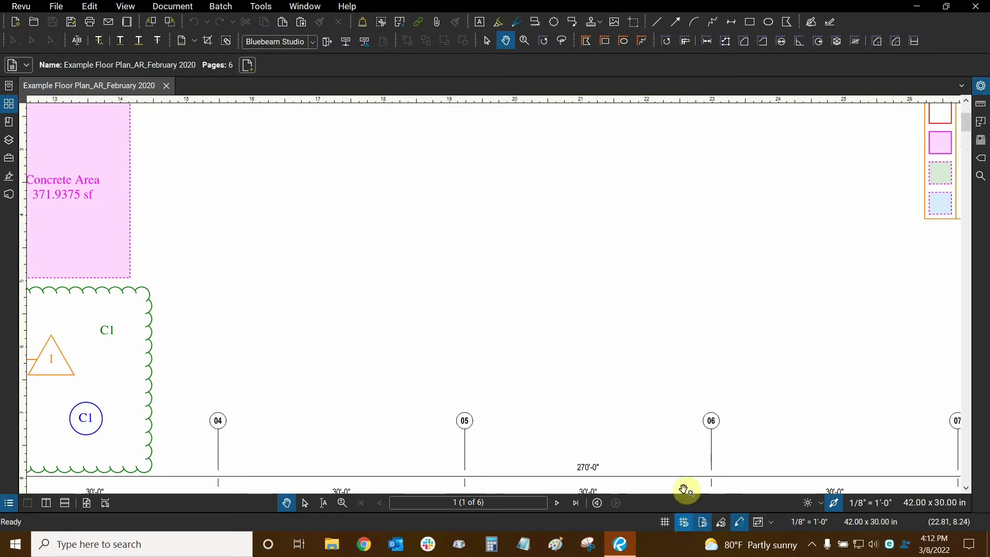
Fit the sheet, turn on Snap to Content, and pick the Line tool
{"action": "key", "text": "ctrl+0"}
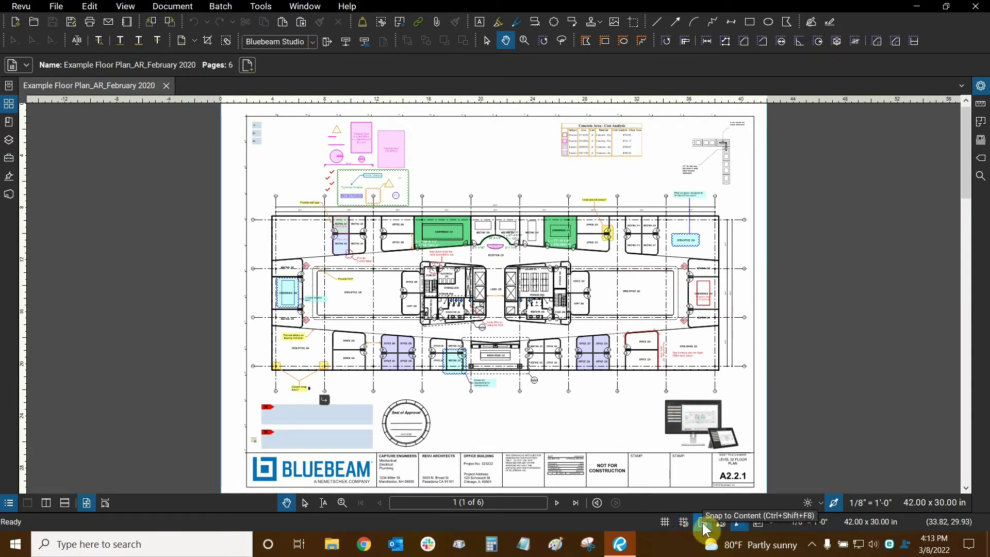
{"action": "left_click", "coordinate": [702, 522]}
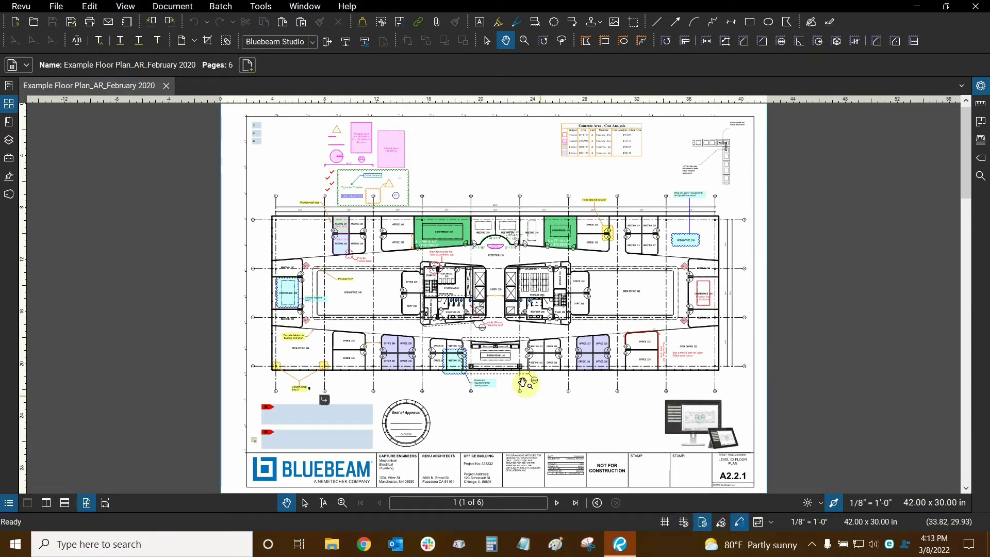
{"action": "left_click", "coordinate": [663, 29]}
Pan and zoom to center grid bubble 04 beside Conference 207
{"action": "left_click_drag", "start_coordinate": [453, 139], "coordinate": [492, 197]}
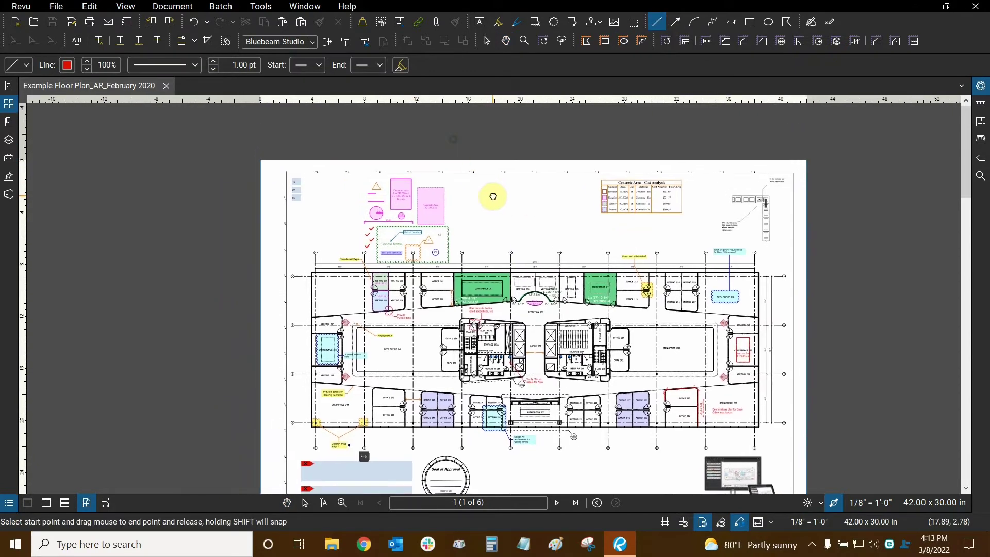
{"action": "scroll", "coordinate": [467, 248], "scroll_direction": "up", "scroll_amount": 2}
{"action": "scroll", "coordinate": [468, 235], "scroll_direction": "up", "scroll_amount": 3}
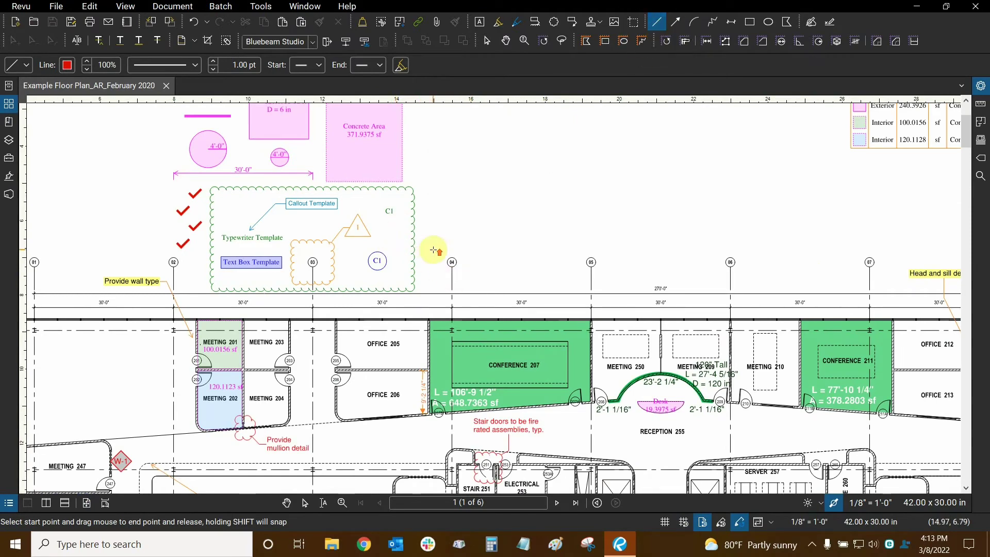
{"action": "scroll", "coordinate": [434, 249], "scroll_direction": "up", "scroll_amount": 3}
{"action": "scroll", "coordinate": [433, 249], "scroll_direction": "up", "scroll_amount": 1}
{"action": "scroll", "coordinate": [552, 205], "scroll_direction": "down", "scroll_amount": 1}
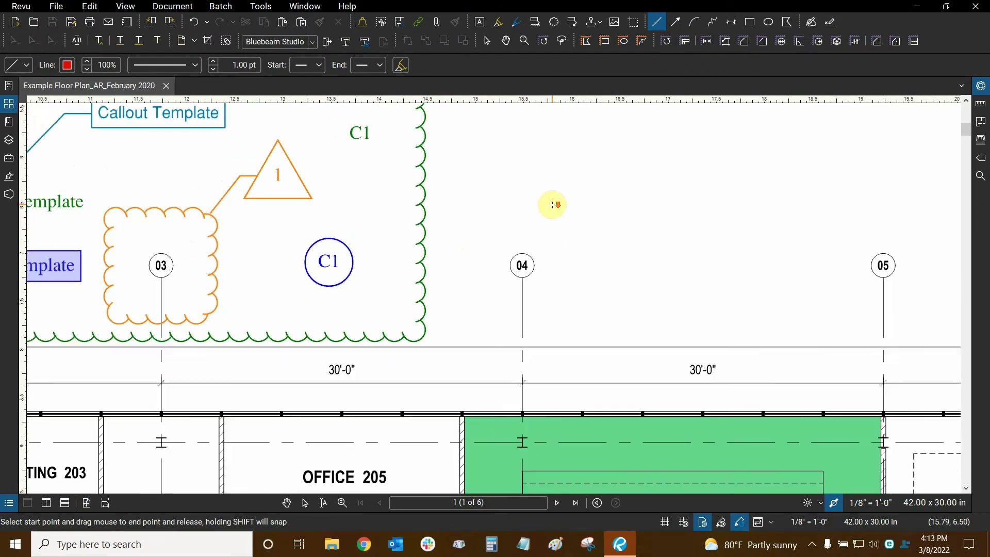
{"action": "scroll", "coordinate": [588, 211], "scroll_direction": "right", "scroll_amount": 2}
{"action": "scroll", "coordinate": [497, 206], "scroll_direction": "down", "scroll_amount": 1}
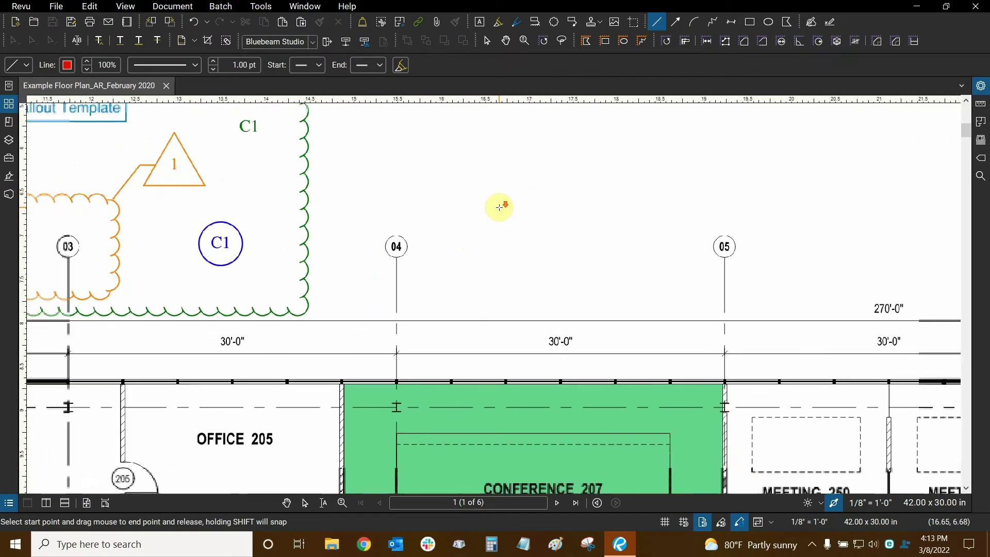
{"action": "scroll", "coordinate": [499, 207], "scroll_direction": "down", "scroll_amount": 1}
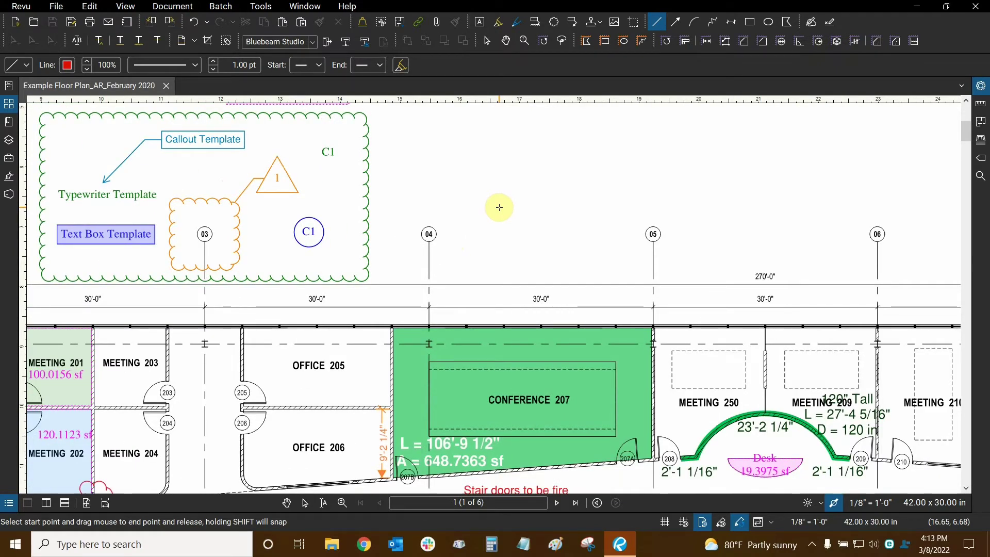
{"action": "left_click_drag", "start_coordinate": [464, 206], "coordinate": [592, 278]}
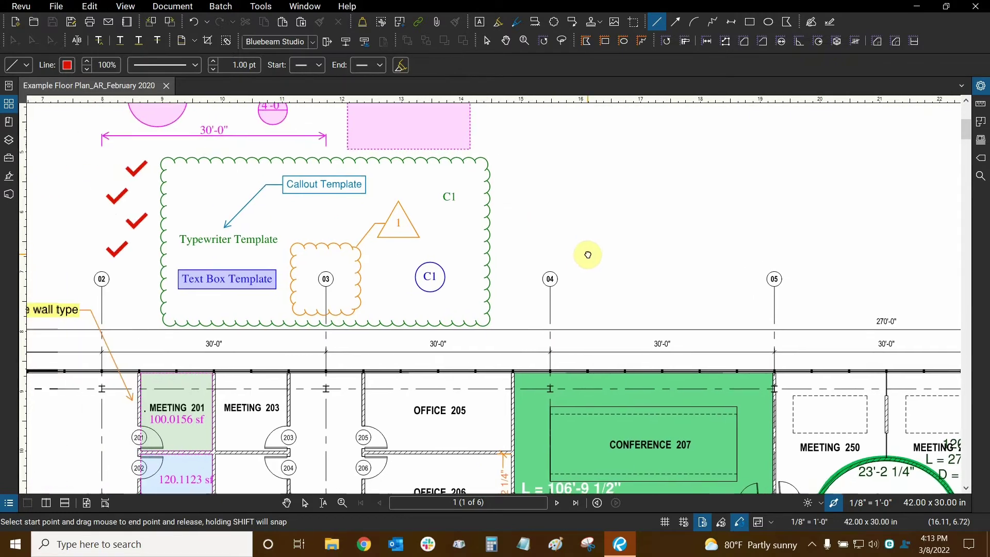
{"action": "left_click_drag", "start_coordinate": [666, 292], "coordinate": [375, 249]}
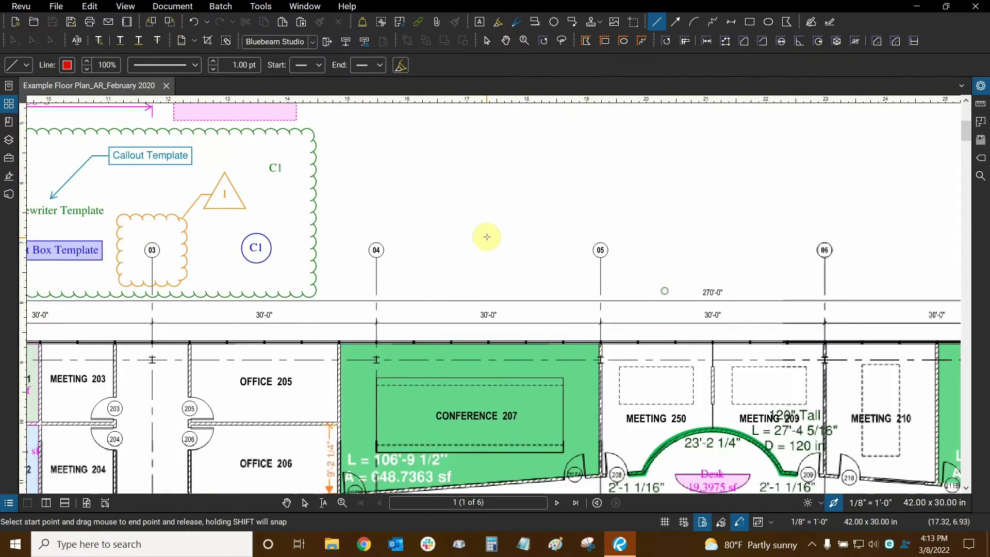
{"action": "scroll", "coordinate": [374, 250], "scroll_direction": "up", "scroll_amount": 2}
{"action": "scroll", "coordinate": [347, 247], "scroll_direction": "up", "scroll_amount": 2}
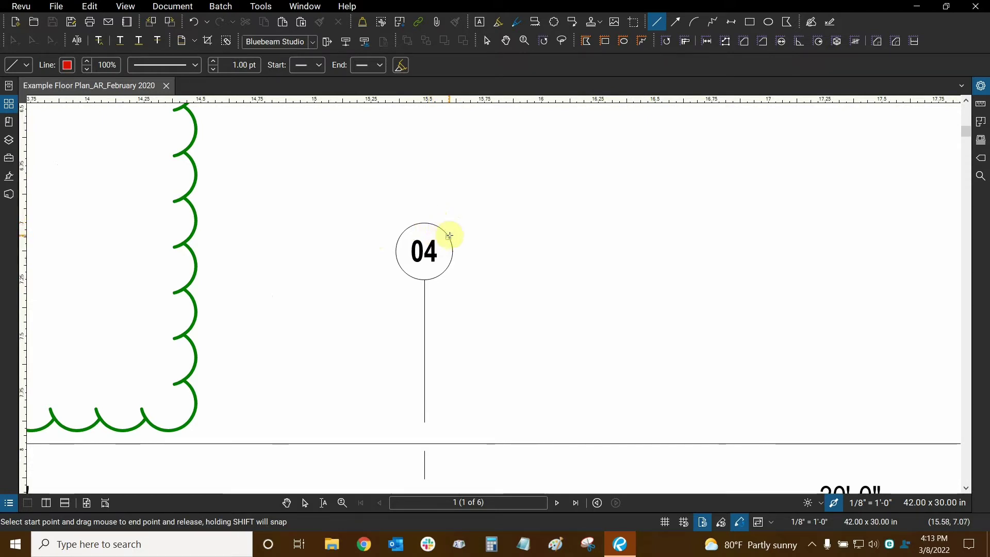
{"action": "scroll", "coordinate": [445, 230], "scroll_direction": "up", "scroll_amount": 1}
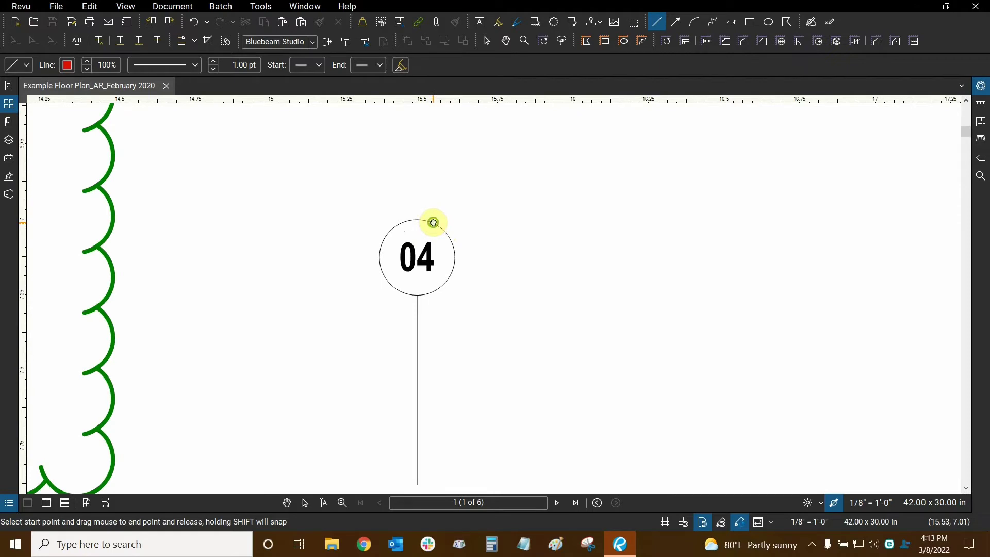
{"action": "left_click_drag", "start_coordinate": [433, 223], "coordinate": [475, 204]}
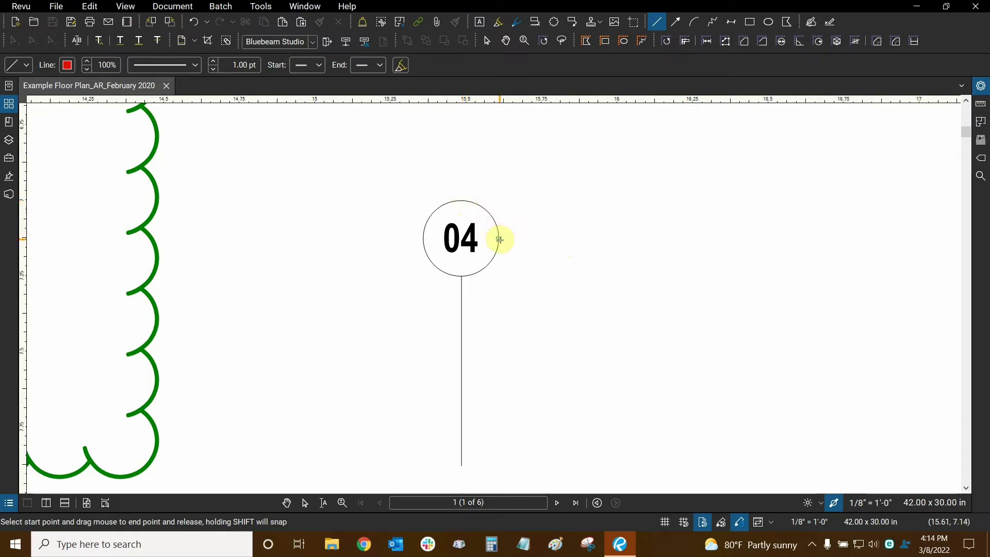
{"action": "scroll", "coordinate": [461, 273], "scroll_direction": "down", "scroll_amount": 2}
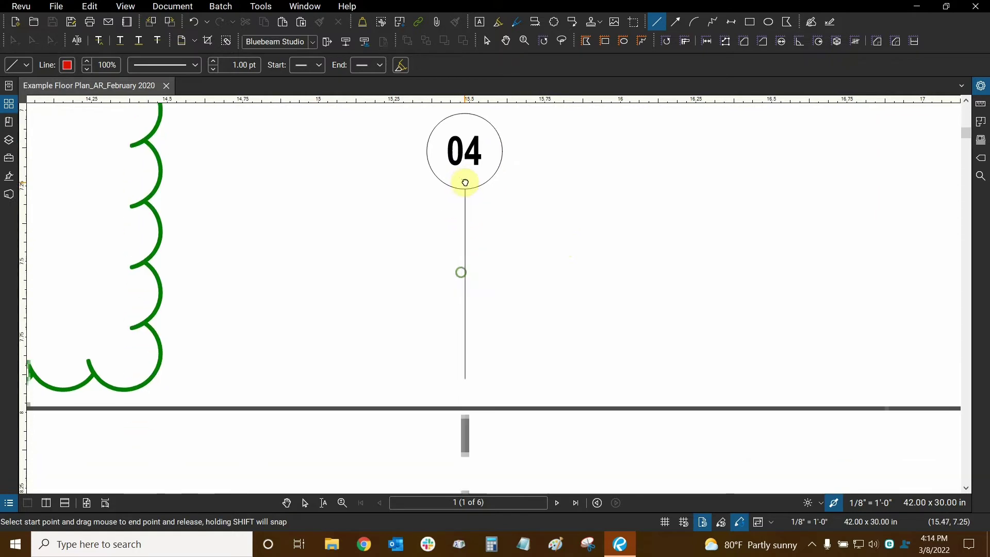
{"action": "scroll", "coordinate": [469, 249], "scroll_direction": "down", "scroll_amount": 1}
{"action": "scroll", "coordinate": [475, 288], "scroll_direction": "down", "scroll_amount": 3}
{"action": "scroll", "coordinate": [474, 337], "scroll_direction": "up", "scroll_amount": 1}
{"action": "scroll", "coordinate": [466, 319], "scroll_direction": "up", "scroll_amount": 1}
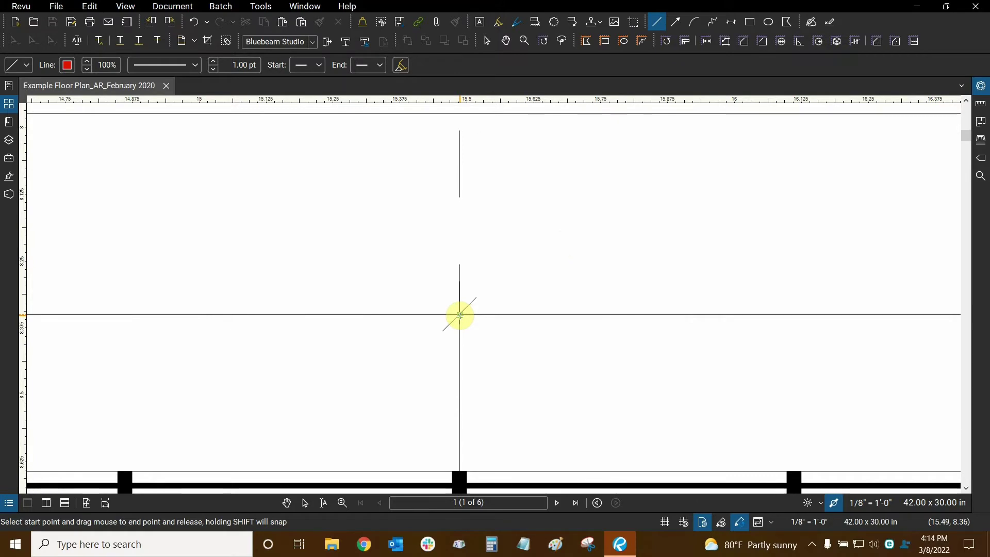
{"action": "scroll", "coordinate": [492, 390], "scroll_direction": "down", "scroll_amount": 2}
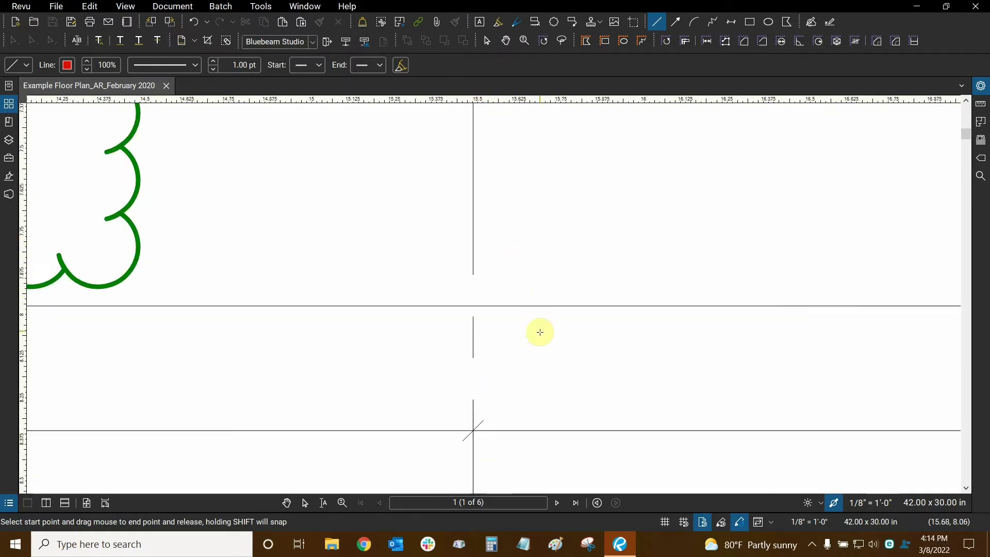
{"action": "scroll", "coordinate": [510, 351], "scroll_direction": "up", "scroll_amount": 1}
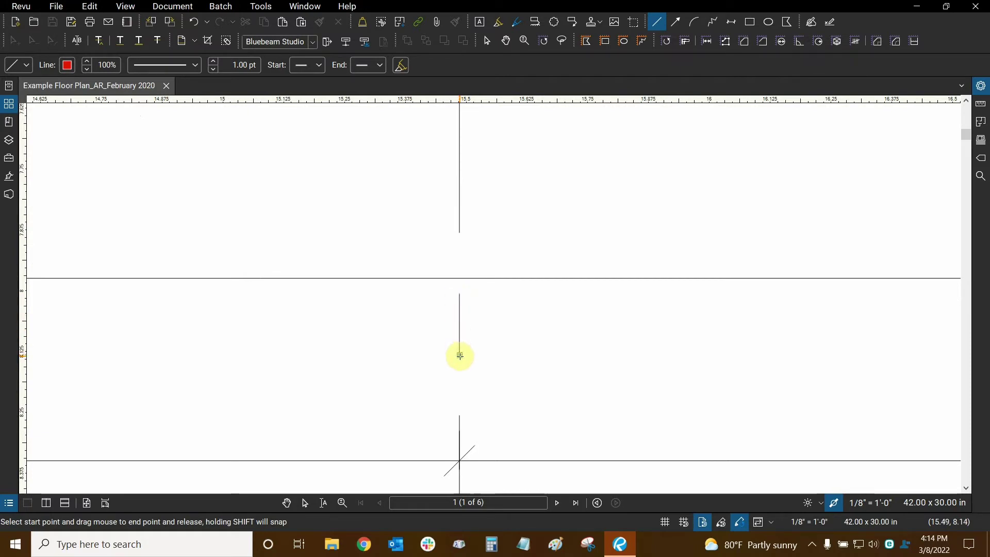
{"action": "scroll", "coordinate": [512, 186], "scroll_direction": "down", "scroll_amount": 2}
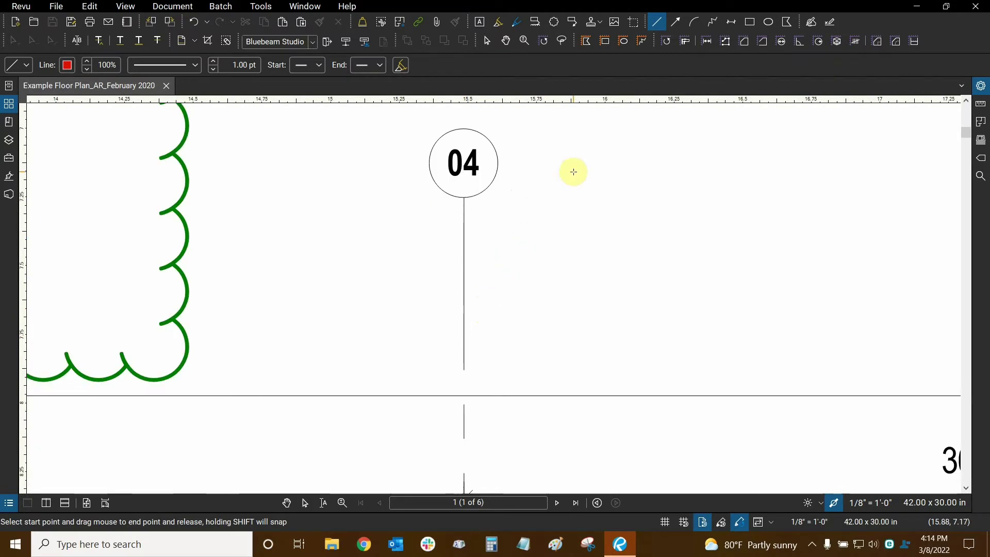
{"action": "scroll", "coordinate": [541, 258], "scroll_direction": "down", "scroll_amount": 2}
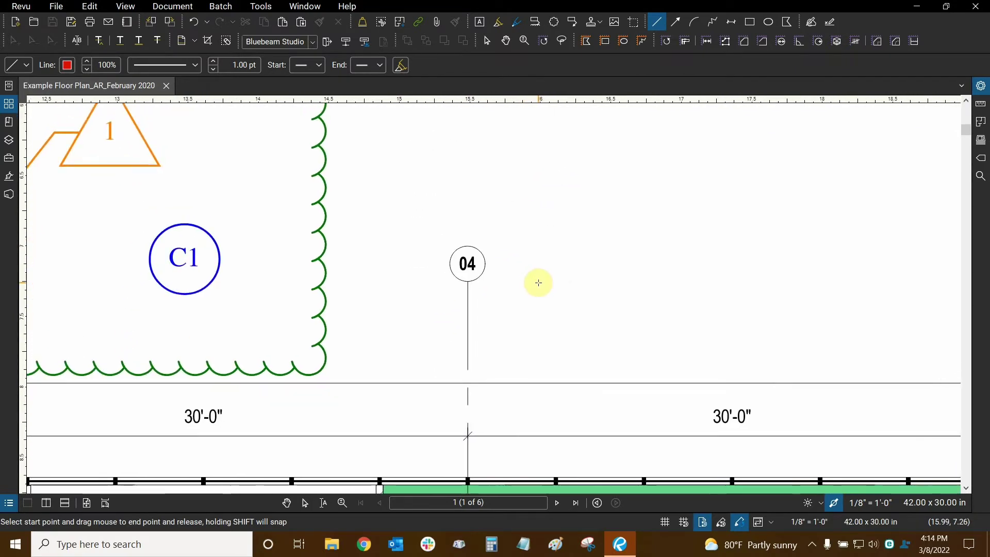
{"action": "scroll", "coordinate": [476, 297], "scroll_direction": "up", "scroll_amount": 2}
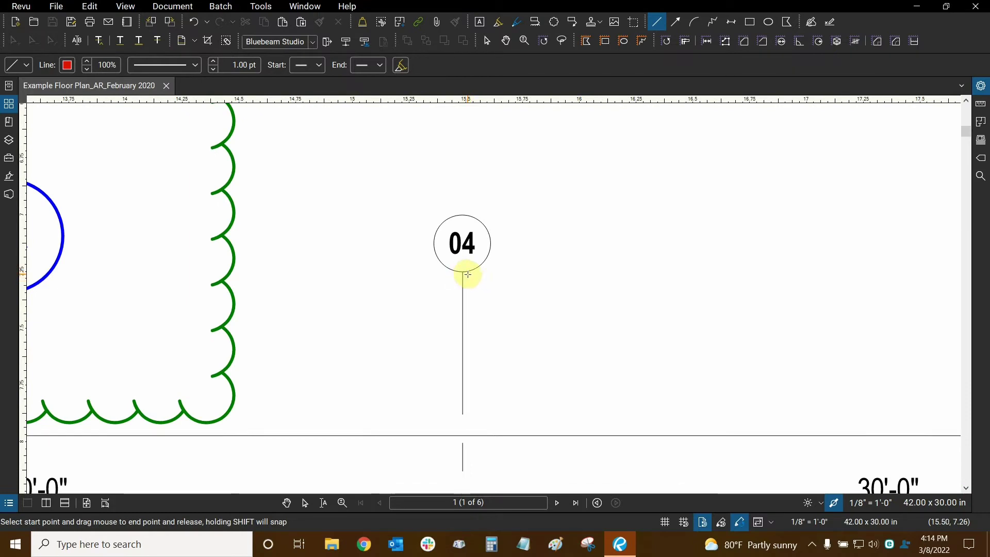
{"action": "scroll", "coordinate": [468, 275], "scroll_direction": "down", "scroll_amount": 2}
{"action": "scroll", "coordinate": [469, 276], "scroll_direction": "down", "scroll_amount": 2}
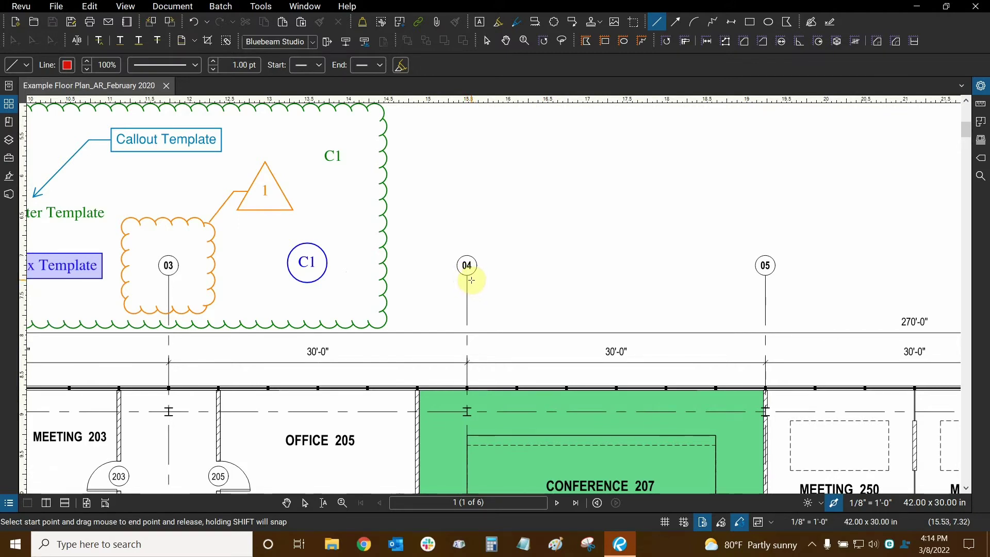
{"action": "scroll", "coordinate": [470, 280], "scroll_direction": "down", "scroll_amount": 2}
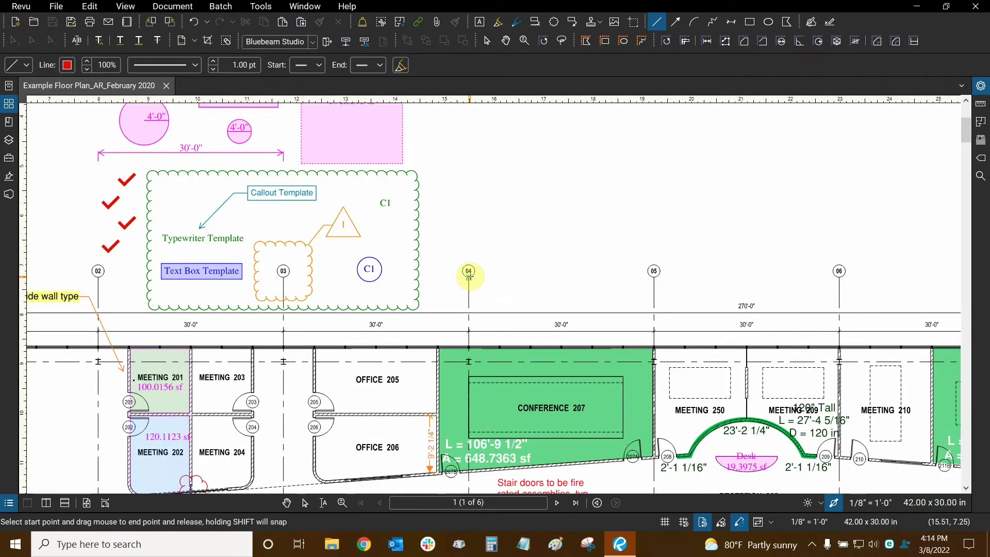
{"action": "scroll", "coordinate": [475, 280], "scroll_direction": "up", "scroll_amount": 2}
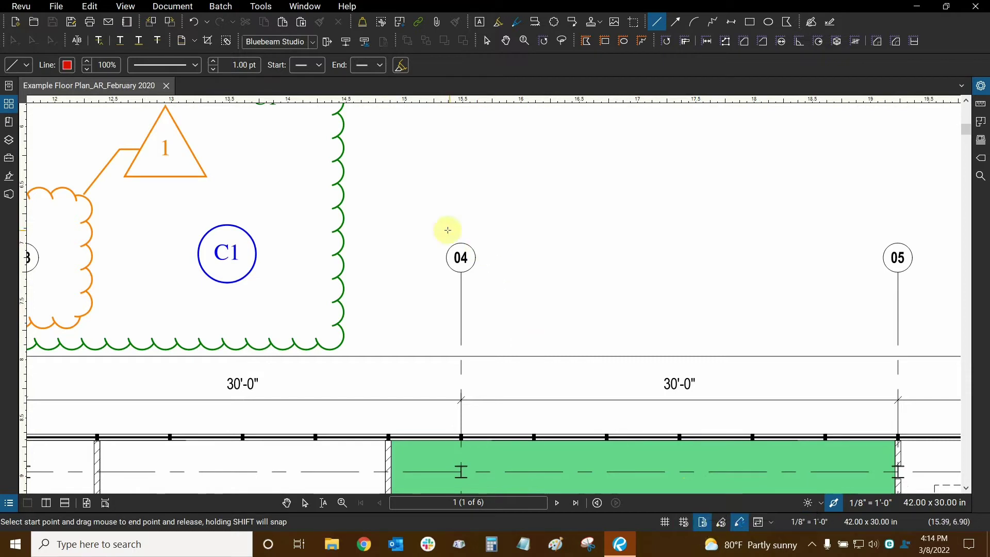
Draw a red line from the first Concrete Area rectangle's corner to the second rectangle
{"action": "scroll", "coordinate": [443, 253], "scroll_direction": "up", "scroll_amount": 2}
{"action": "key", "text": "Escape"}
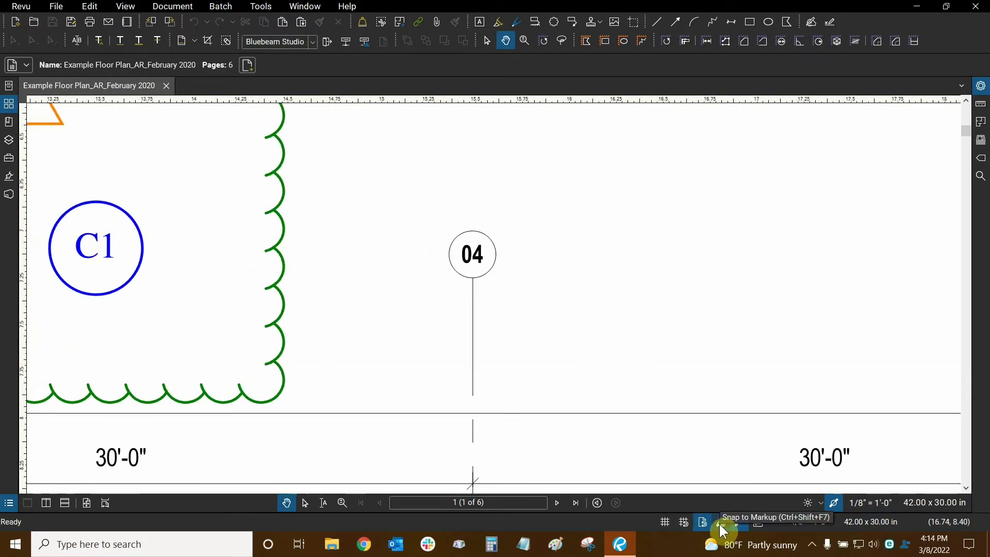
{"action": "scroll", "coordinate": [448, 216], "scroll_direction": "down", "scroll_amount": 3}
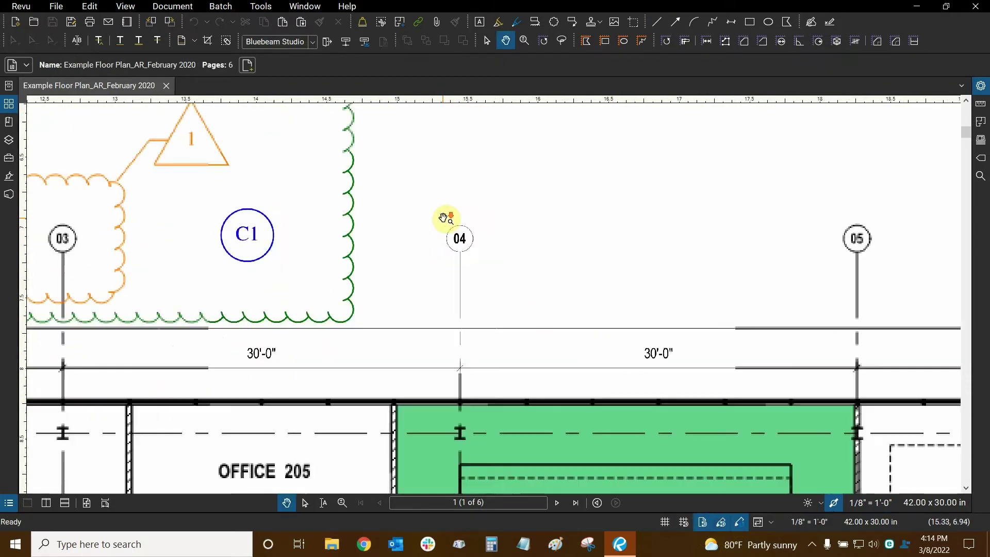
{"action": "scroll", "coordinate": [420, 188], "scroll_direction": "down", "scroll_amount": 3}
{"action": "scroll", "coordinate": [528, 323], "scroll_direction": "up", "scroll_amount": 1}
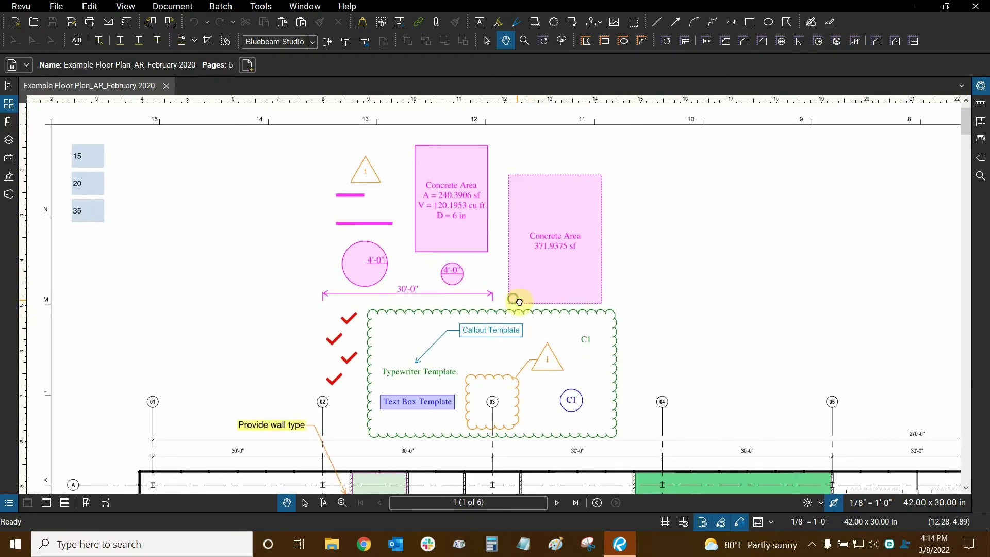
{"action": "left_click", "coordinate": [653, 30]}
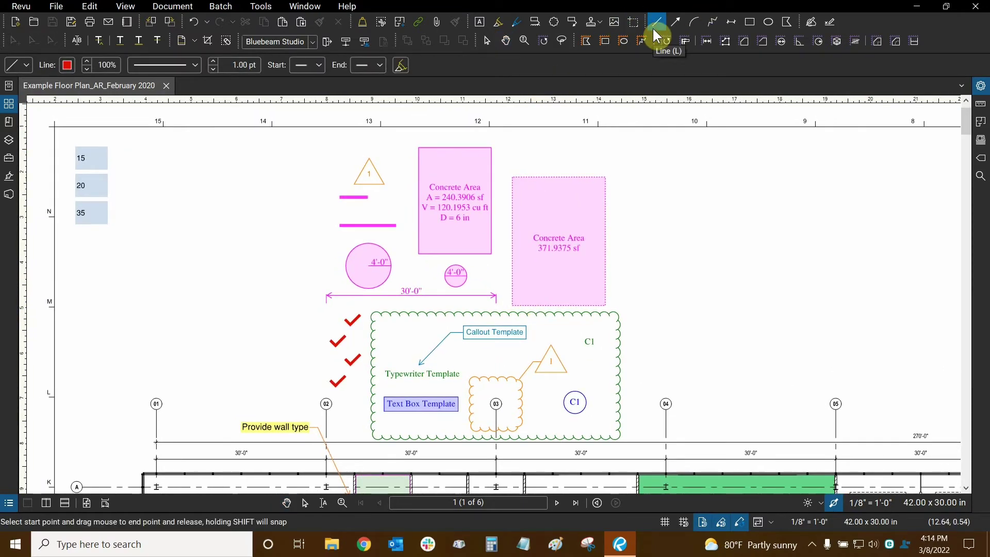
{"action": "scroll", "coordinate": [504, 148], "scroll_direction": "up", "scroll_amount": 1}
{"action": "scroll", "coordinate": [507, 128], "scroll_direction": "up", "scroll_amount": 2}
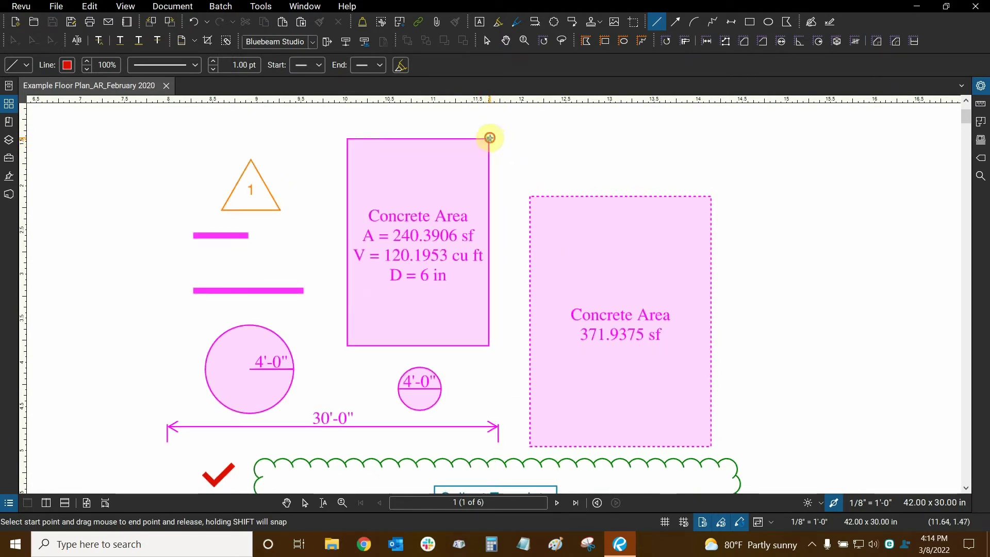
{"action": "left_click_drag", "start_coordinate": [490, 138], "coordinate": [621, 196]}
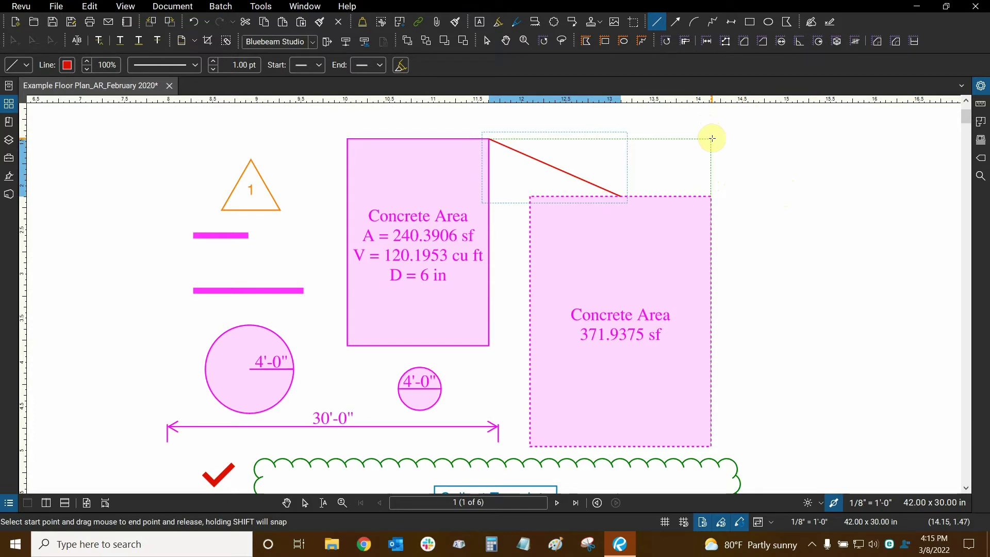
Draw a test diagonal line across the concrete areas, then delete it
{"action": "mouse_move", "coordinate": [711, 138]}
{"action": "left_mouse_down"}
{"action": "mouse_move", "coordinate": [499, 347]}
{"action": "mouse_move", "coordinate": [513, 344]}
{"action": "left_mouse_up"}
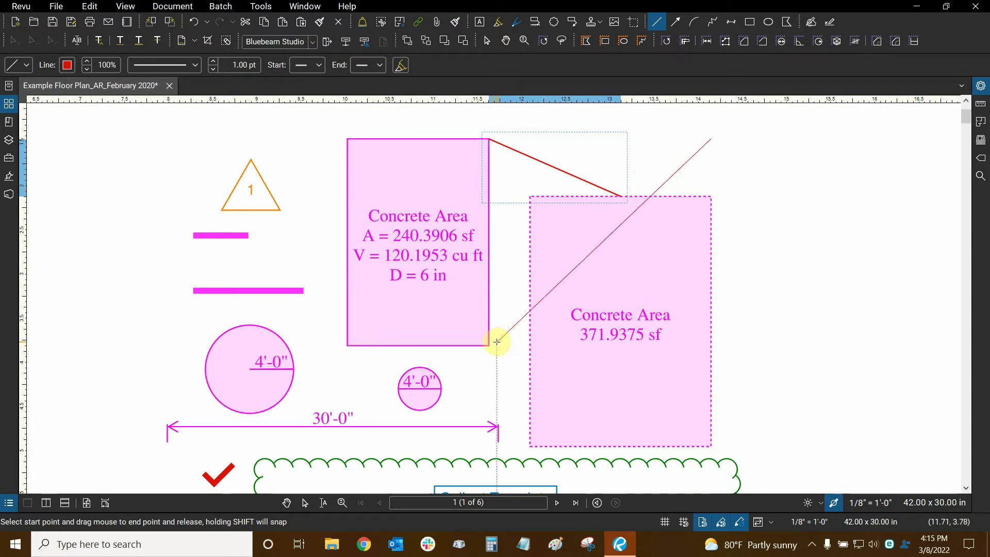
{"action": "mouse_move", "coordinate": [512, 344]}
{"action": "left_mouse_down"}
{"action": "mouse_move", "coordinate": [500, 343]}
{"action": "mouse_move", "coordinate": [501, 427]}
{"action": "mouse_move", "coordinate": [500, 346]}
{"action": "left_mouse_up"}
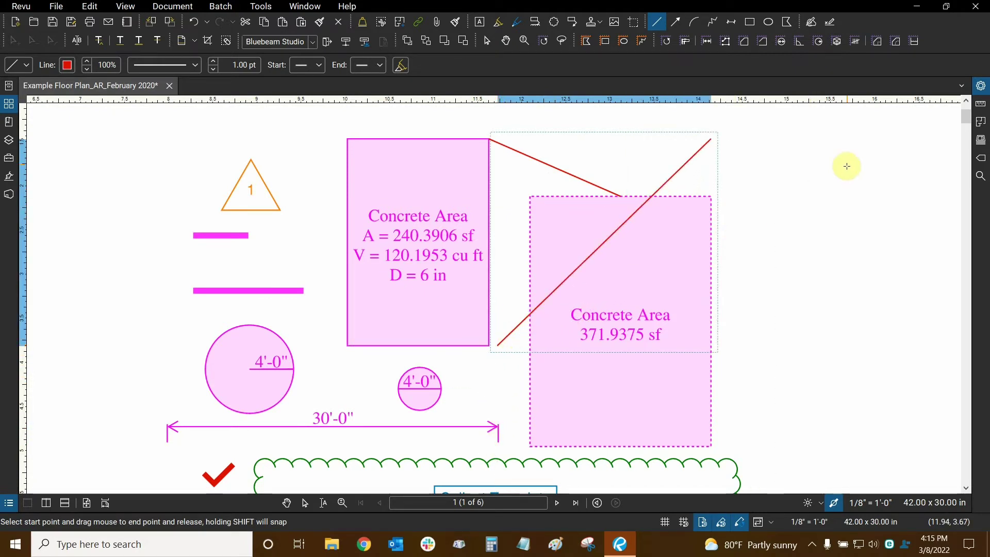
{"action": "key", "text": "Escape"}
{"action": "left_click", "coordinate": [702, 148]}
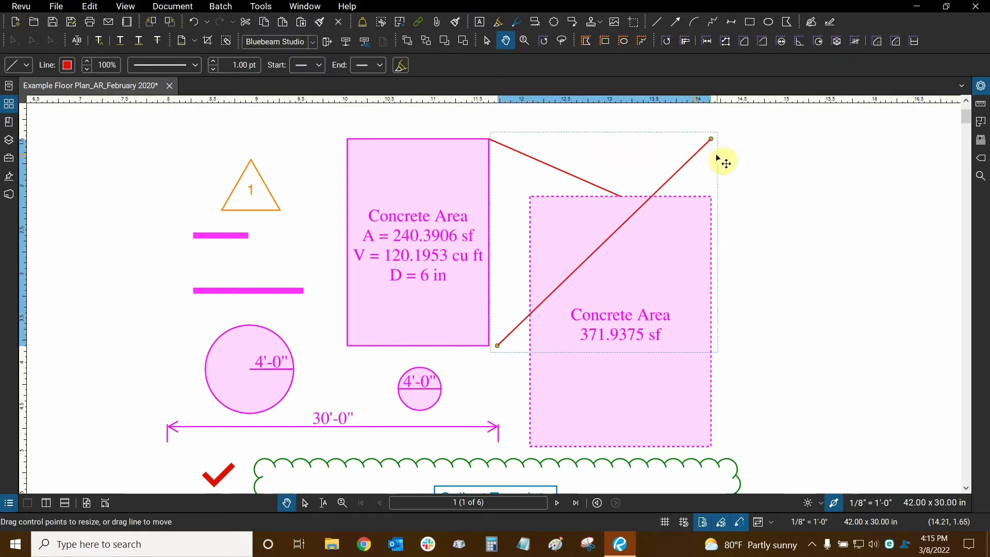
{"action": "key", "text": "Delete"}
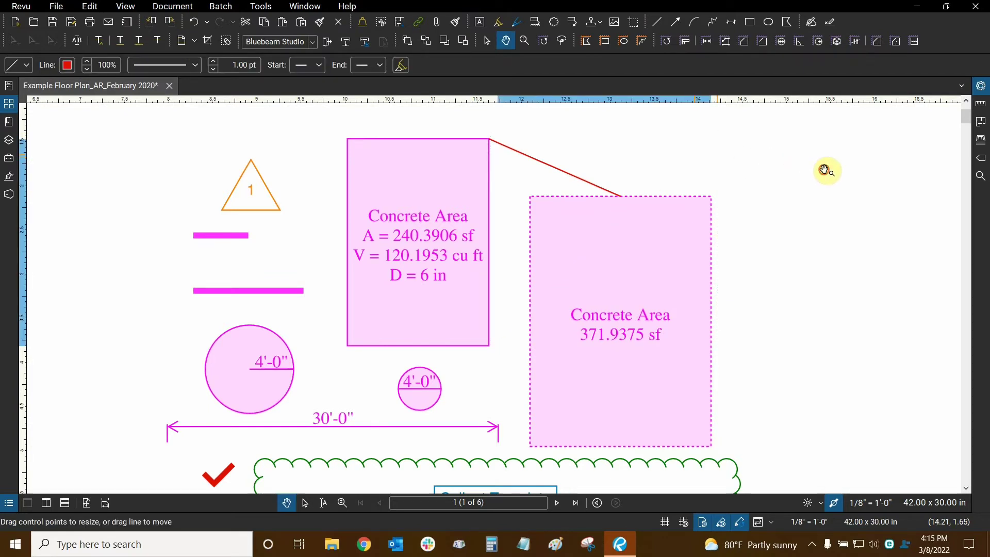
{"action": "scroll", "coordinate": [766, 161], "scroll_direction": "down", "scroll_amount": 1}
{"action": "scroll", "coordinate": [729, 172], "scroll_direction": "down", "scroll_amount": 1}
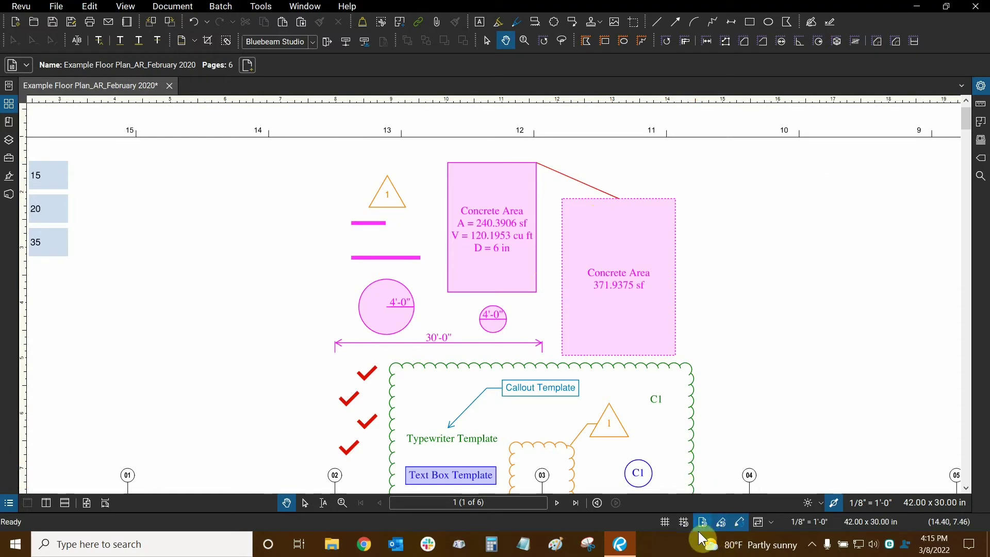
Turn on Reuse Markup Command and delete the red line between the Concrete Area rectangles
{"action": "left_click", "coordinate": [739, 522]}
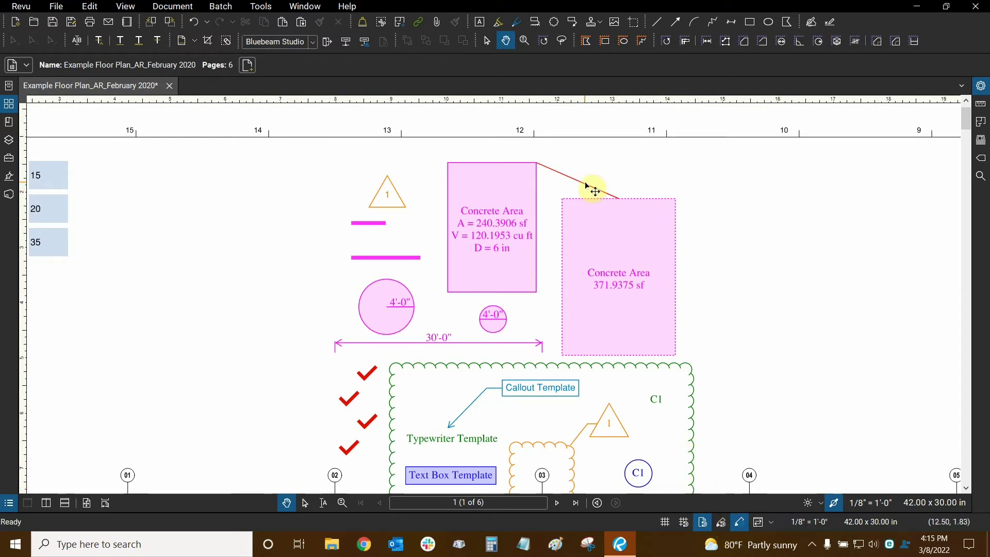
{"action": "left_click", "coordinate": [581, 182]}
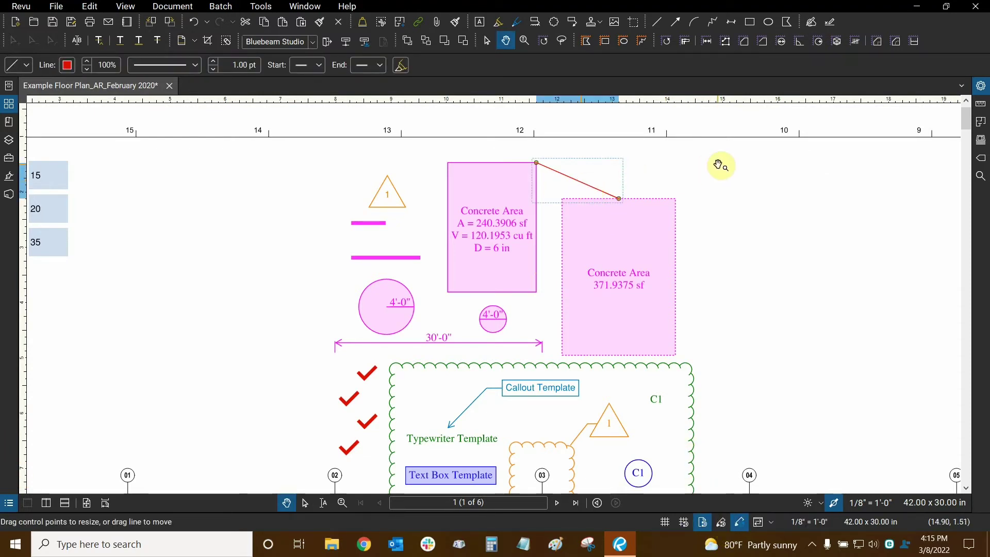
{"action": "key", "text": "Delete"}
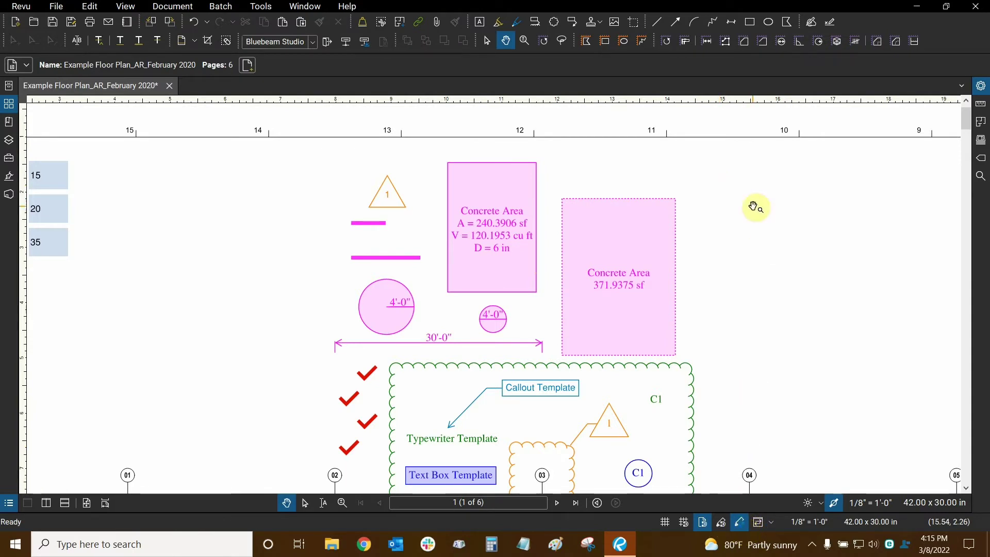
{"action": "scroll", "coordinate": [619, 170], "scroll_direction": "down", "scroll_amount": 5}
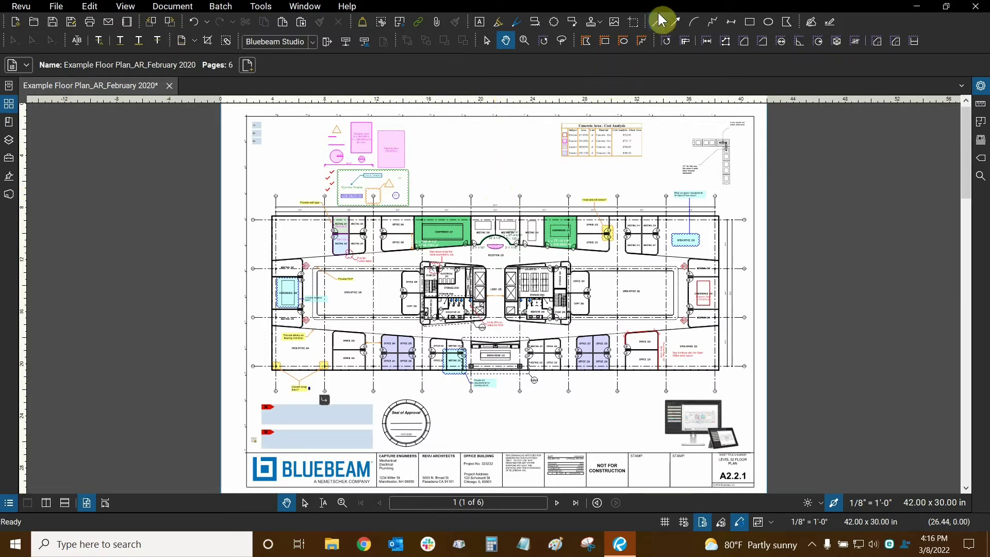
Turn off tool reuse and draw a red line above the plan, checking its properties
{"action": "left_click", "coordinate": [738, 521]}
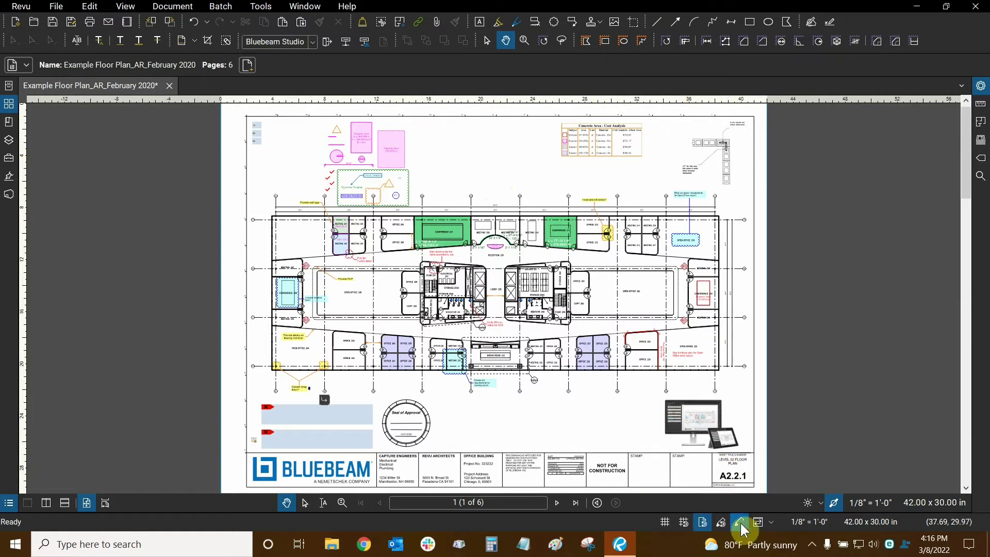
{"action": "left_click", "coordinate": [656, 24]}
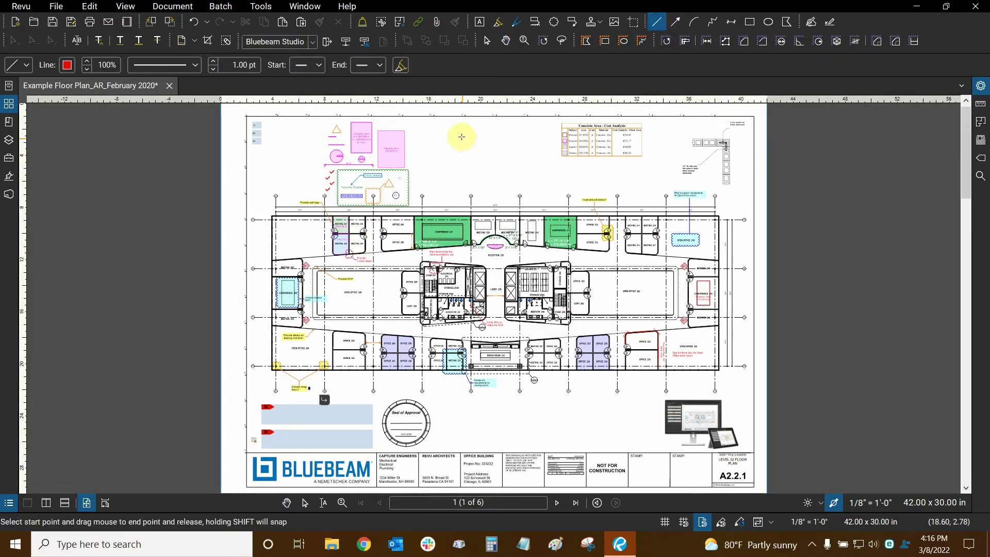
{"action": "scroll", "coordinate": [459, 207], "scroll_direction": "up", "scroll_amount": 1}
{"action": "scroll", "coordinate": [438, 218], "scroll_direction": "up", "scroll_amount": 2}
{"action": "scroll", "coordinate": [438, 218], "scroll_direction": "up", "scroll_amount": 1}
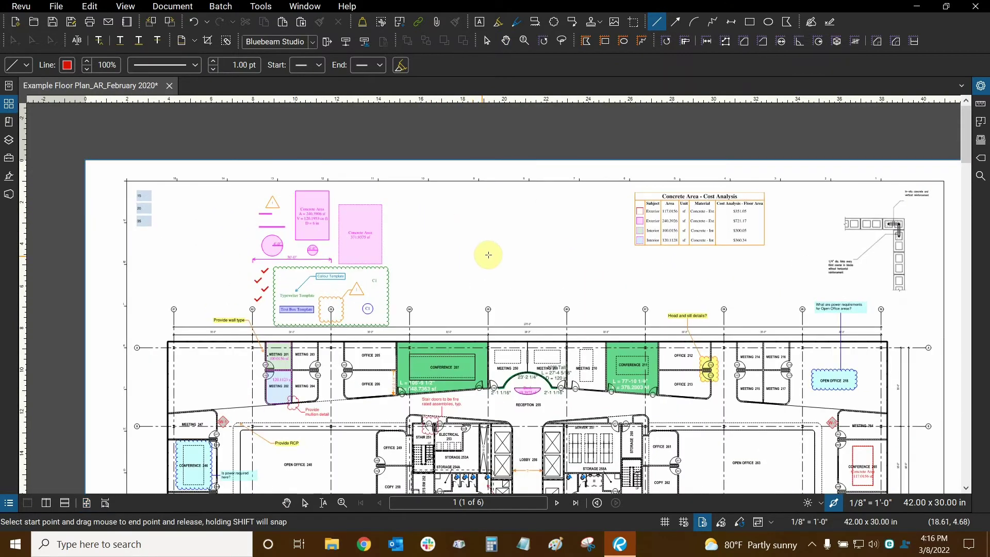
{"action": "left_click_drag", "start_coordinate": [429, 292], "coordinate": [452, 206]}
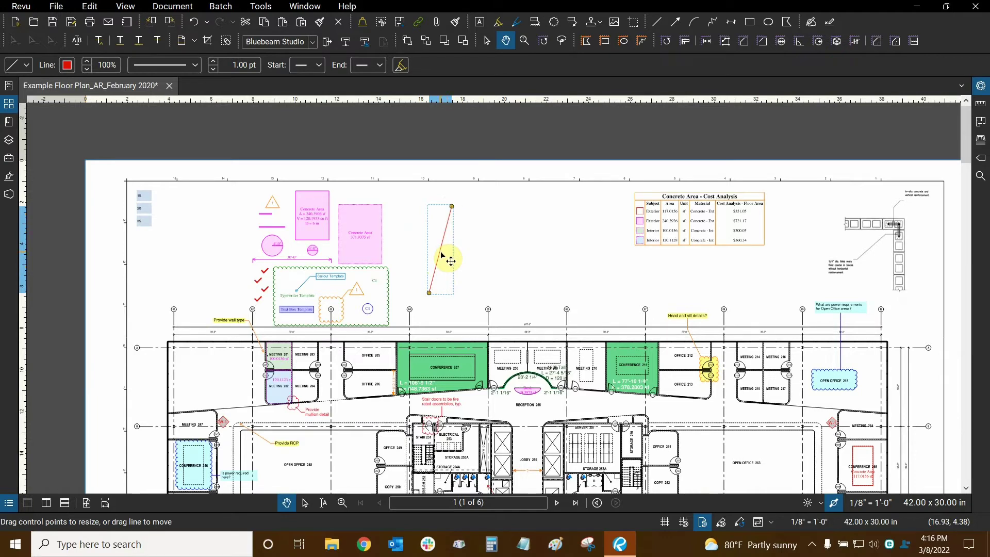
{"action": "left_click", "coordinate": [980, 86]}
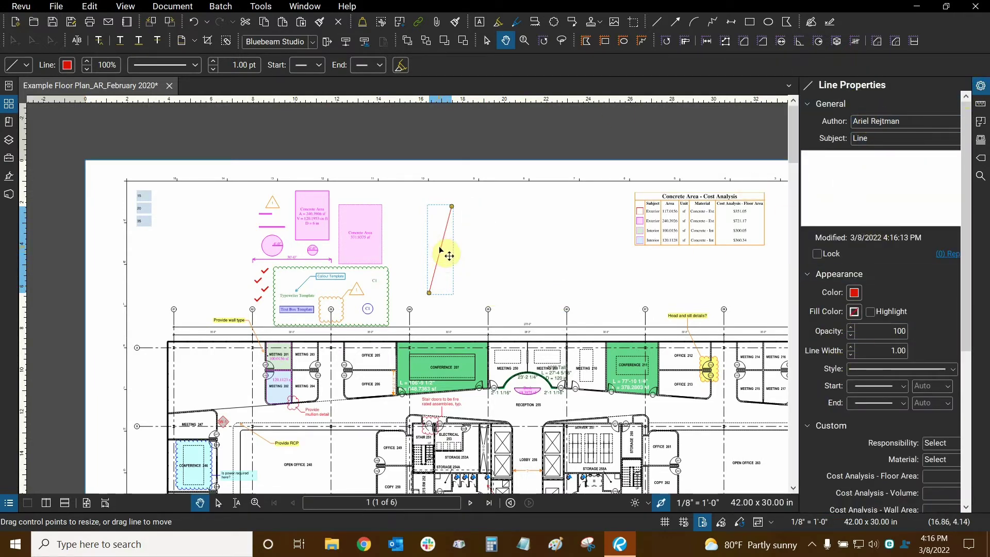
{"action": "left_click", "coordinate": [980, 85]}
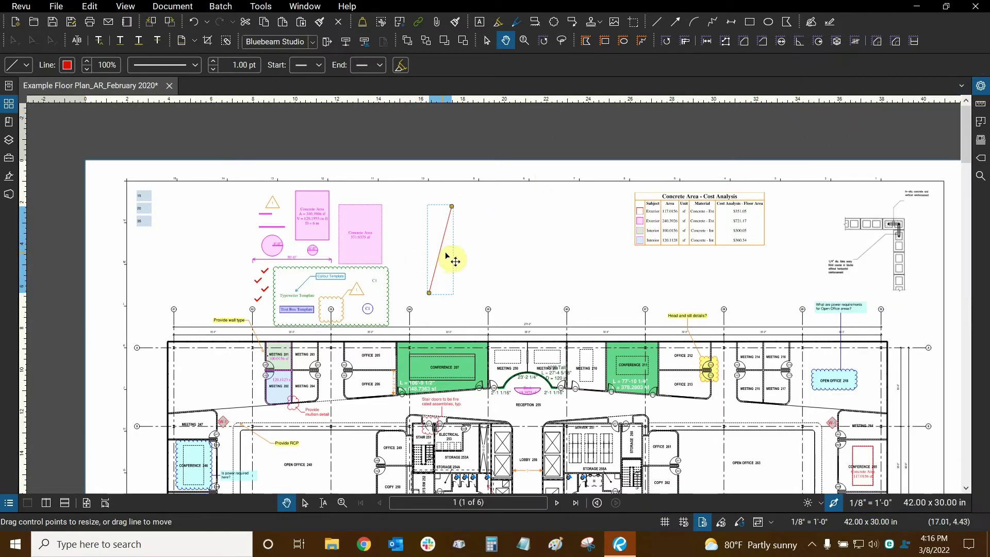
{"action": "left_click", "coordinate": [526, 177]}
Draw three more parallel red diagonal lines, then turn Reuse Markup Tools on
{"action": "left_click", "coordinate": [656, 24]}
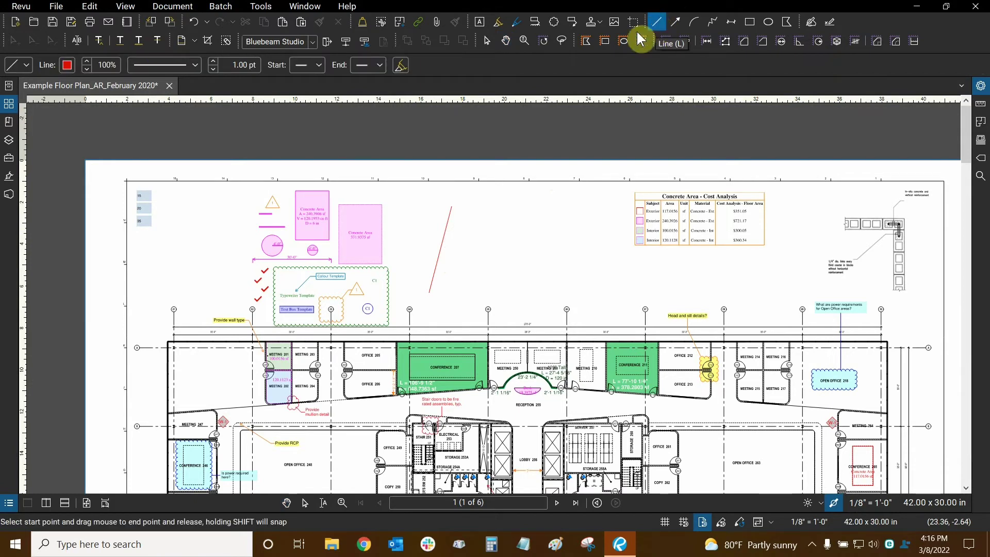
{"action": "left_click_drag", "start_coordinate": [456, 279], "coordinate": [476, 193]}
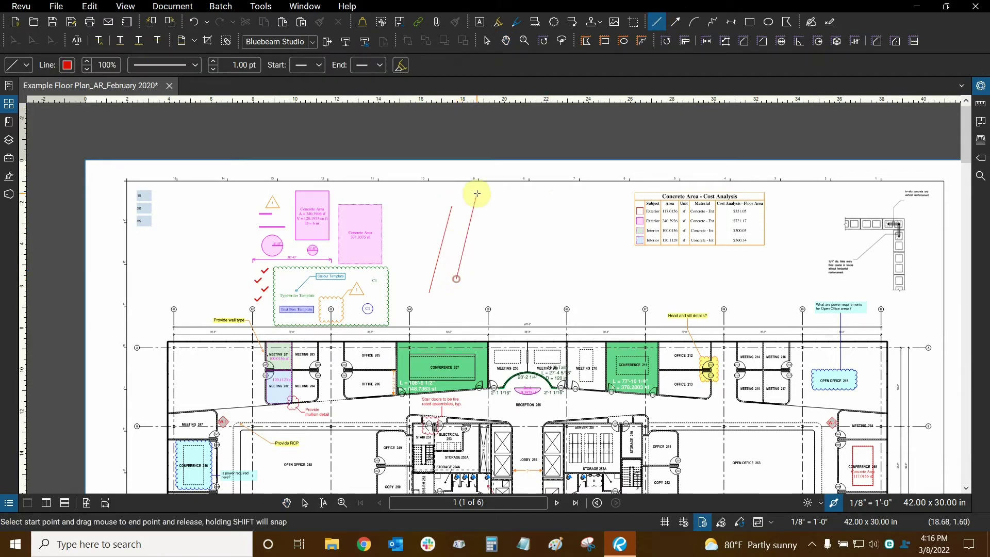
{"action": "left_click", "coordinate": [657, 27]}
{"action": "left_click_drag", "start_coordinate": [489, 271], "coordinate": [508, 192]}
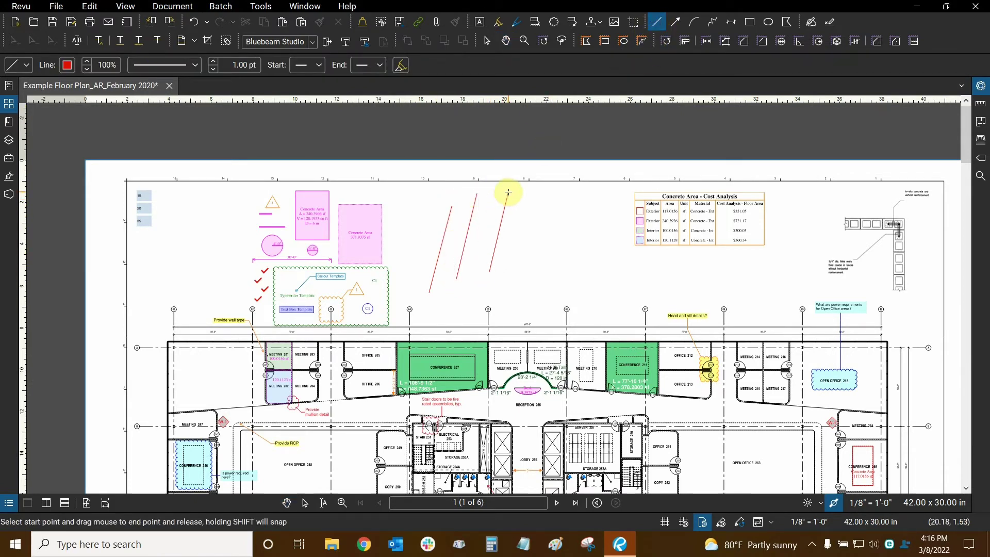
{"action": "left_click", "coordinate": [664, 25]}
{"action": "left_click_drag", "start_coordinate": [501, 290], "coordinate": [532, 202]}
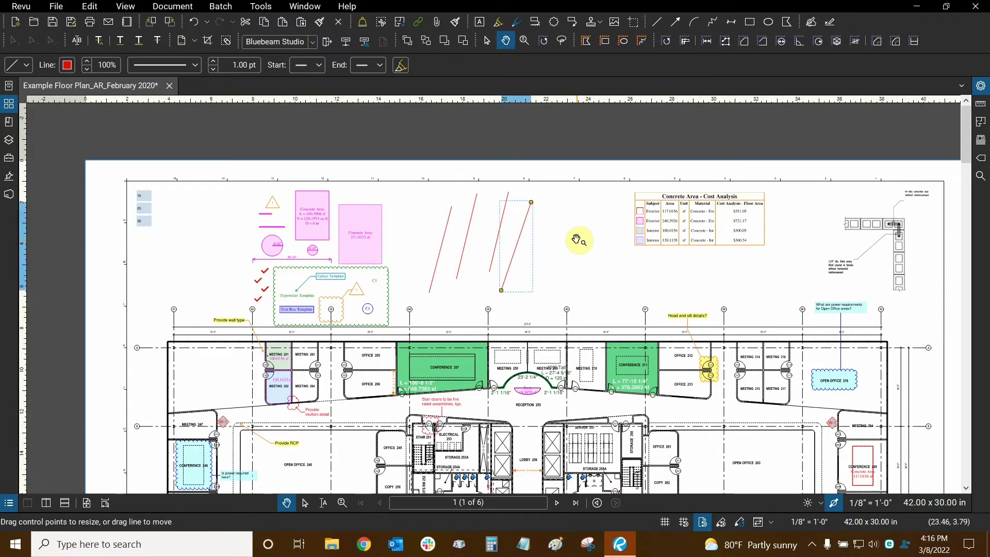
{"action": "left_click_drag", "start_coordinate": [576, 240], "coordinate": [540, 230]}
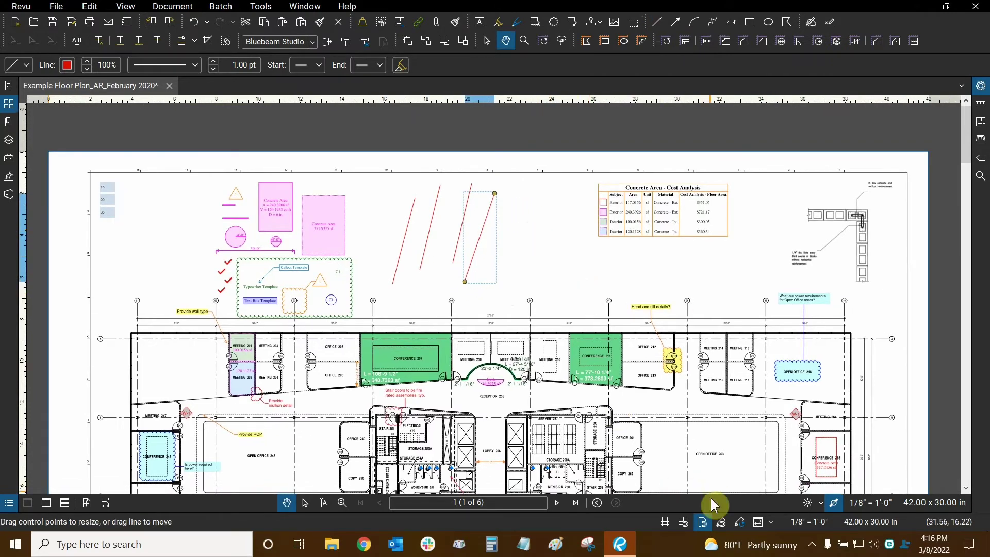
{"action": "left_click", "coordinate": [738, 521]}
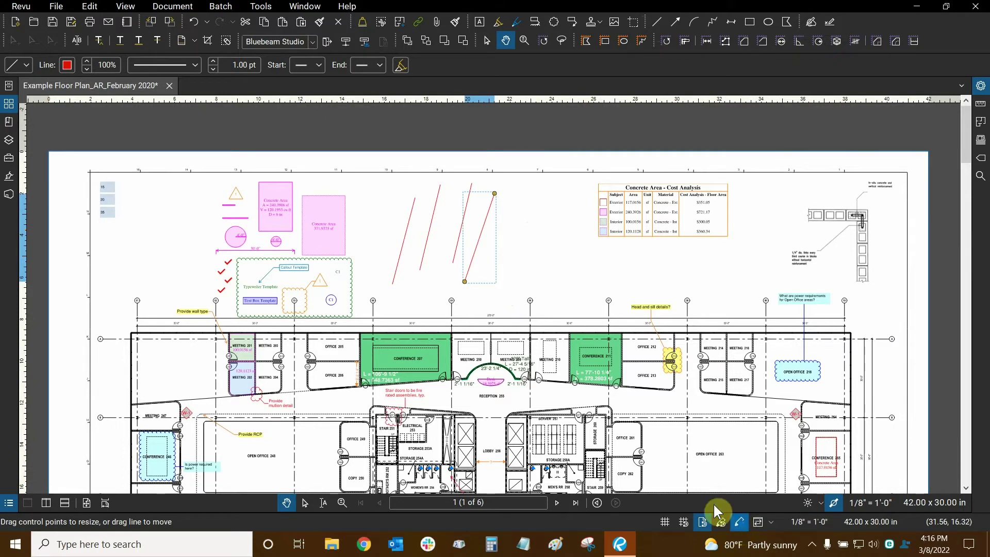
Box-select the four red lines and delete them
{"action": "left_click", "coordinate": [306, 504]}
{"action": "left_click_drag", "start_coordinate": [561, 149], "coordinate": [386, 264]}
{"action": "key", "text": "Delete"}
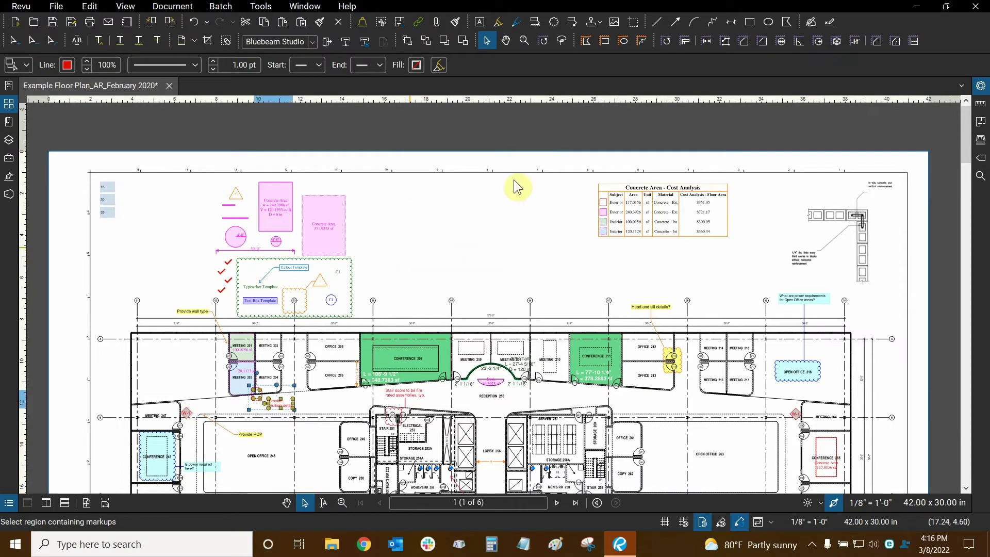
Draw a row of red diagonal lines above the floor plan
{"action": "left_click", "coordinate": [657, 23]}
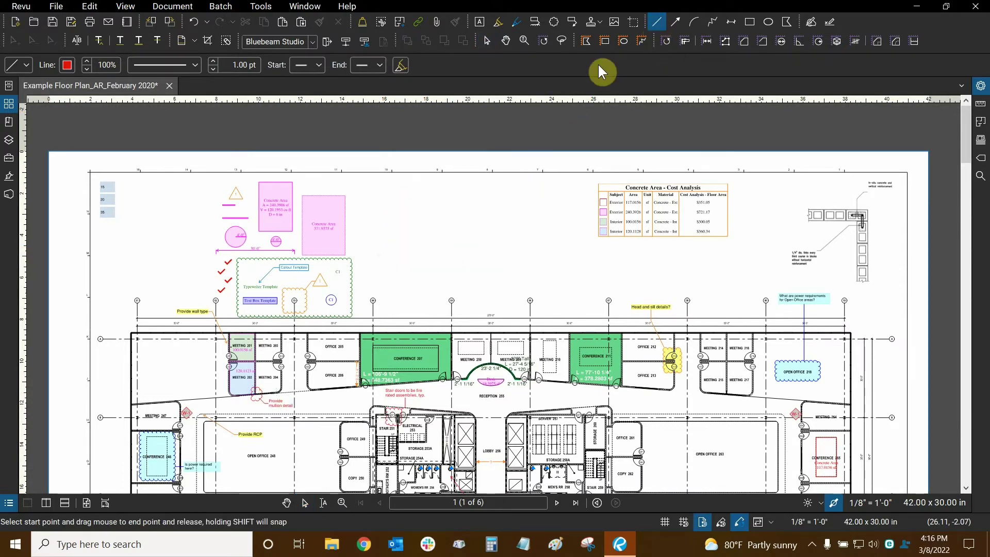
{"action": "mouse_move", "coordinate": [390, 262]}
{"action": "left_mouse_down"}
{"action": "mouse_move", "coordinate": [409, 198]}
{"action": "mouse_move", "coordinate": [437, 202]}
{"action": "left_mouse_up"}
{"action": "left_click_drag", "start_coordinate": [438, 281], "coordinate": [453, 205]}
{"action": "left_click_drag", "start_coordinate": [466, 266], "coordinate": [485, 183]}
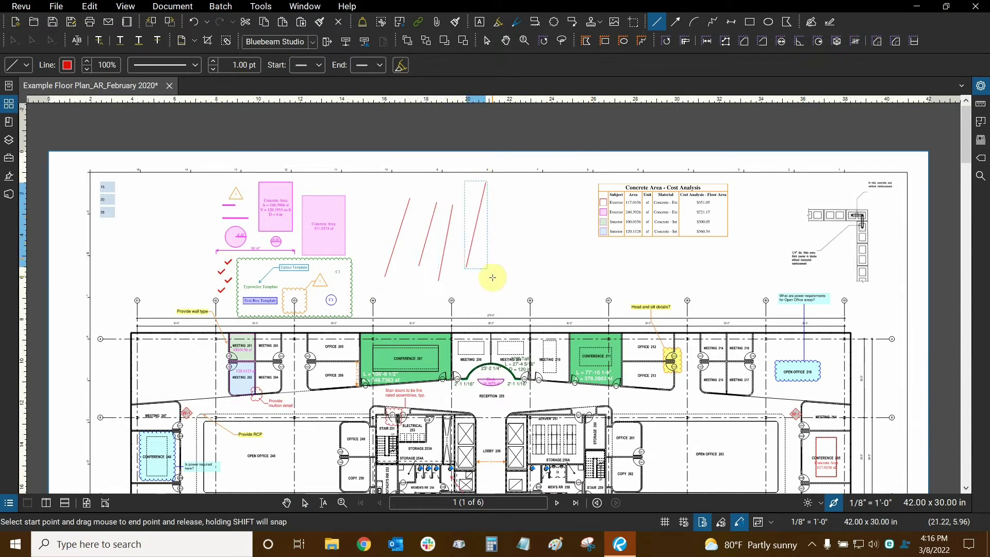
{"action": "left_click_drag", "start_coordinate": [486, 287], "coordinate": [494, 219]}
{"action": "left_click_drag", "start_coordinate": [509, 263], "coordinate": [516, 192]}
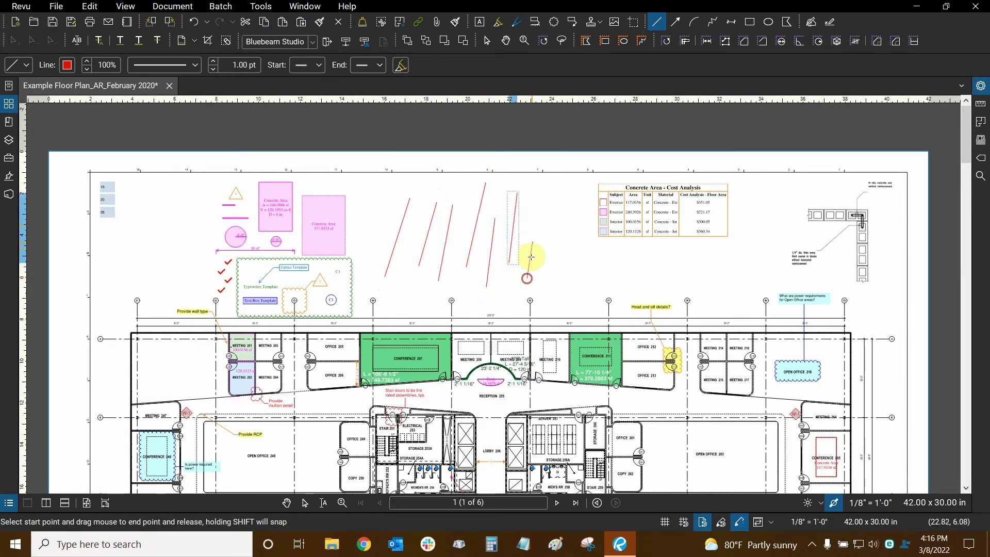
{"action": "left_click_drag", "start_coordinate": [526, 279], "coordinate": [538, 214]}
{"action": "left_click_drag", "start_coordinate": [551, 263], "coordinate": [560, 174]}
{"action": "left_click_drag", "start_coordinate": [564, 293], "coordinate": [572, 225]}
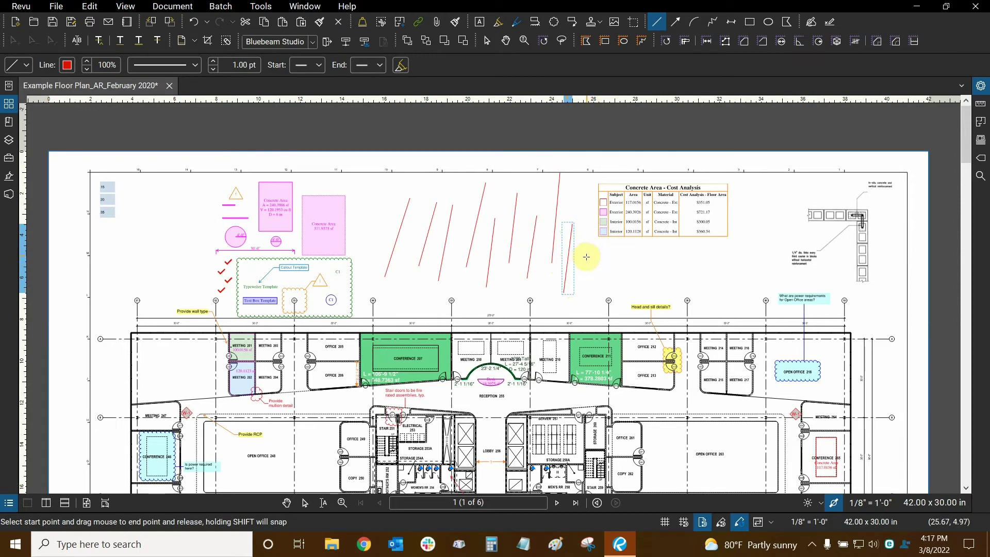
Add a horizontal red line beside the diagonals, toggle snapping, and exit line drawing
{"action": "left_click_drag", "start_coordinate": [584, 263], "coordinate": [659, 264]}
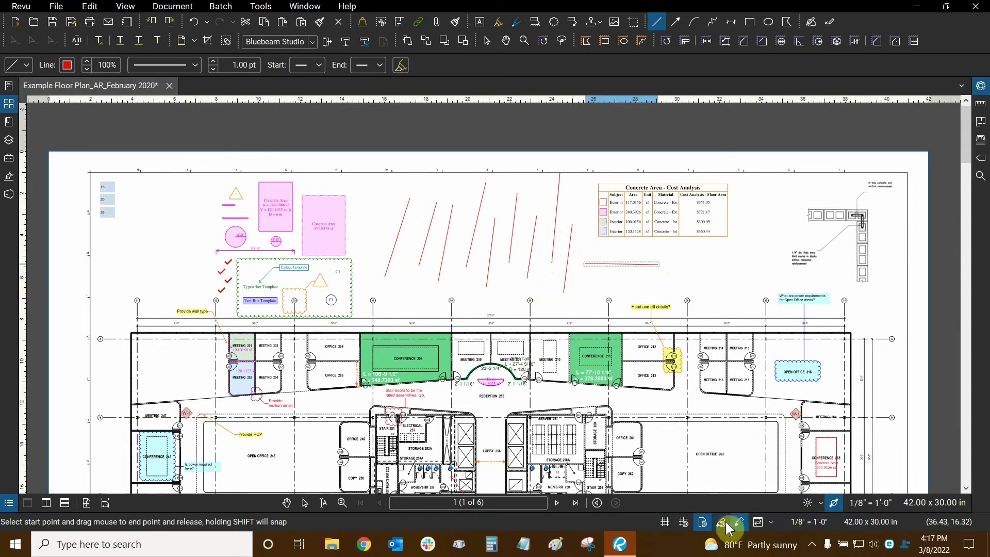
{"action": "left_click", "coordinate": [739, 522]}
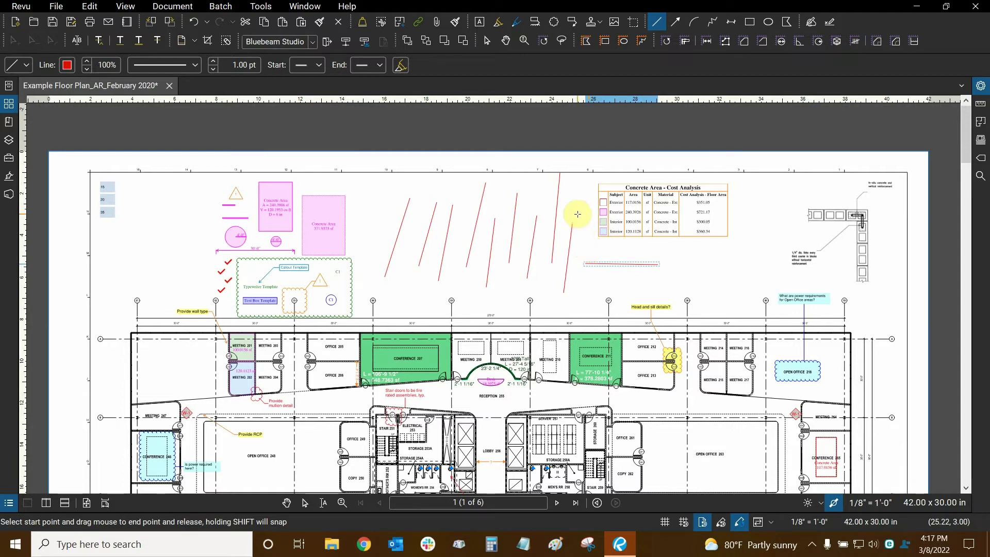
{"action": "key", "text": "Escape"}
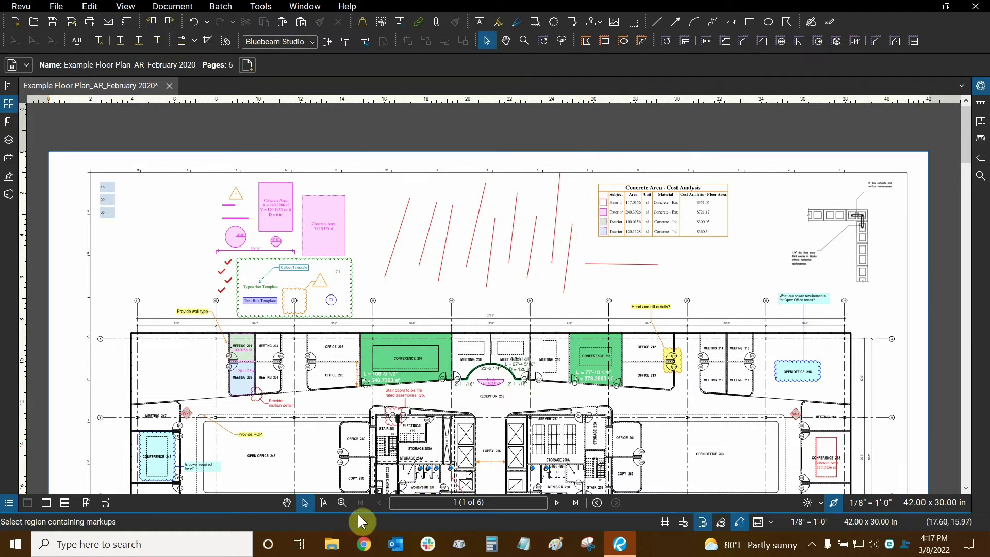
Delete all the red line markups above the floor plan and turn on Reuse Markup Tools
{"action": "left_click", "coordinate": [305, 504]}
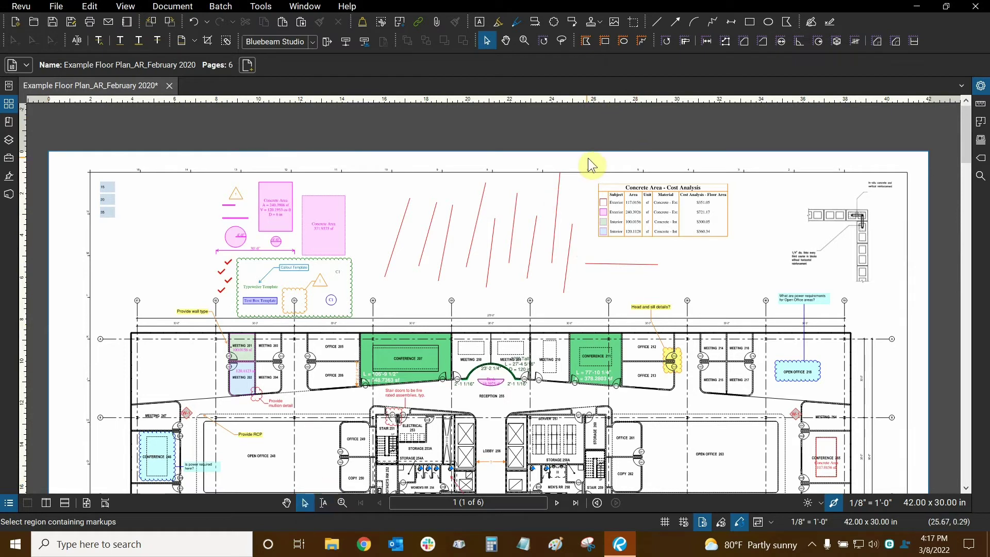
{"action": "left_click_drag", "start_coordinate": [592, 157], "coordinate": [397, 265]}
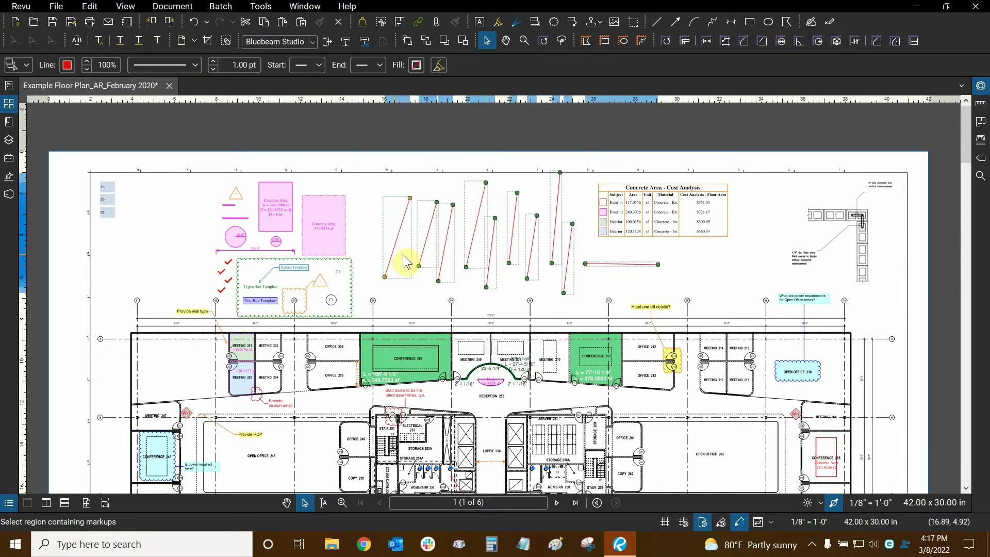
{"action": "key", "text": "Delete"}
{"action": "left_click", "coordinate": [475, 221]}
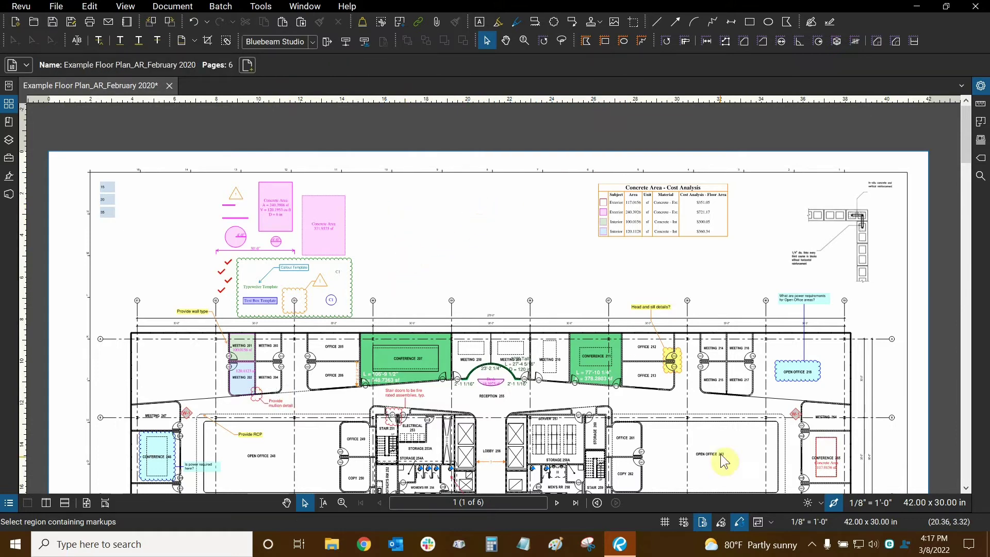
{"action": "left_click", "coordinate": [739, 523]}
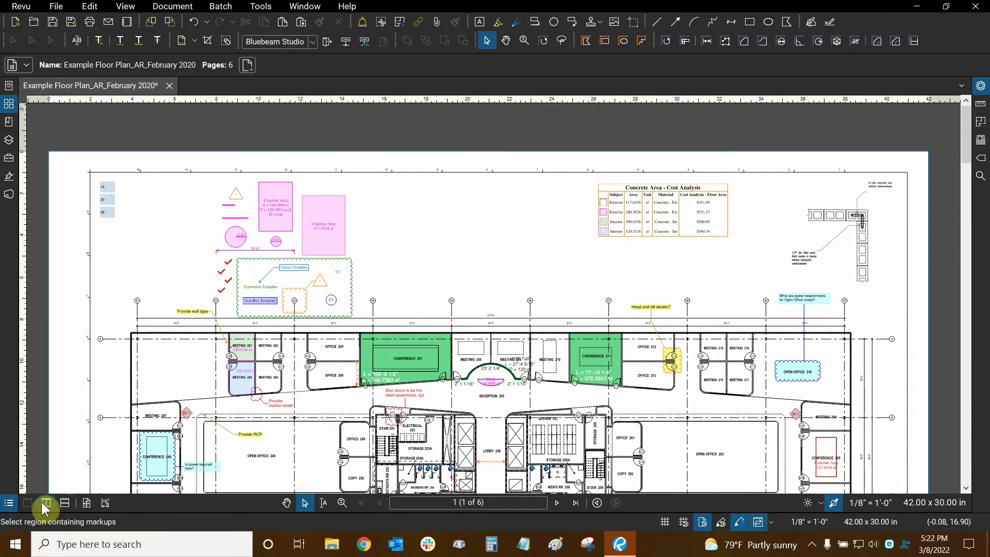
Split the view vertically and zoom the linked panes in on the floor plan
{"action": "left_click", "coordinate": [45, 503]}
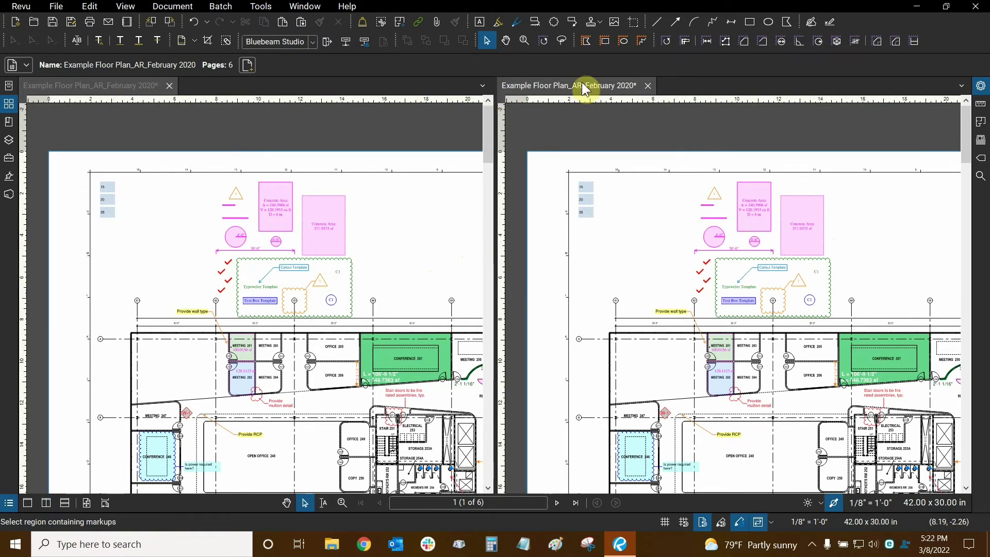
{"action": "left_click", "coordinate": [96, 85]}
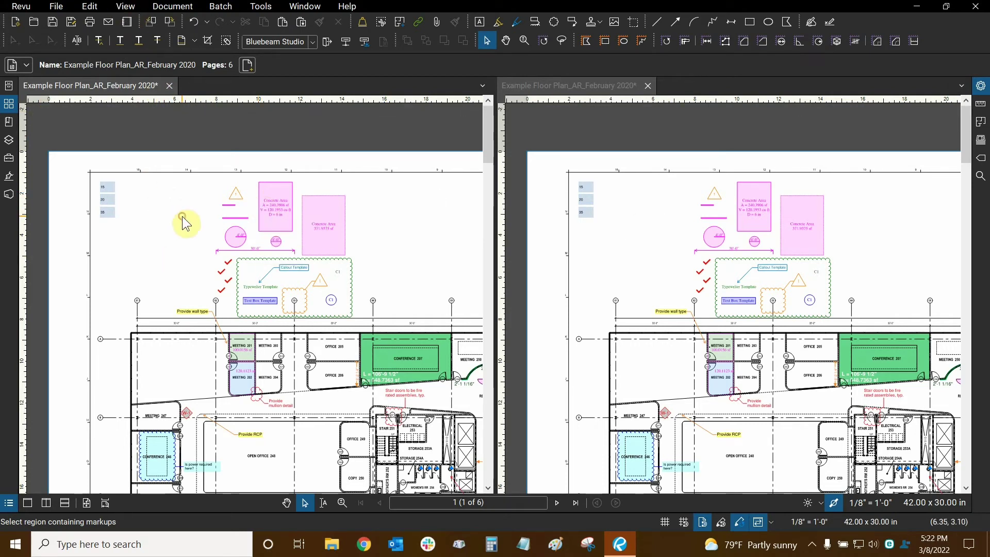
{"action": "left_click_drag", "start_coordinate": [380, 269], "coordinate": [178, 144]}
{"action": "scroll", "coordinate": [294, 230], "scroll_direction": "up", "scroll_amount": 2}
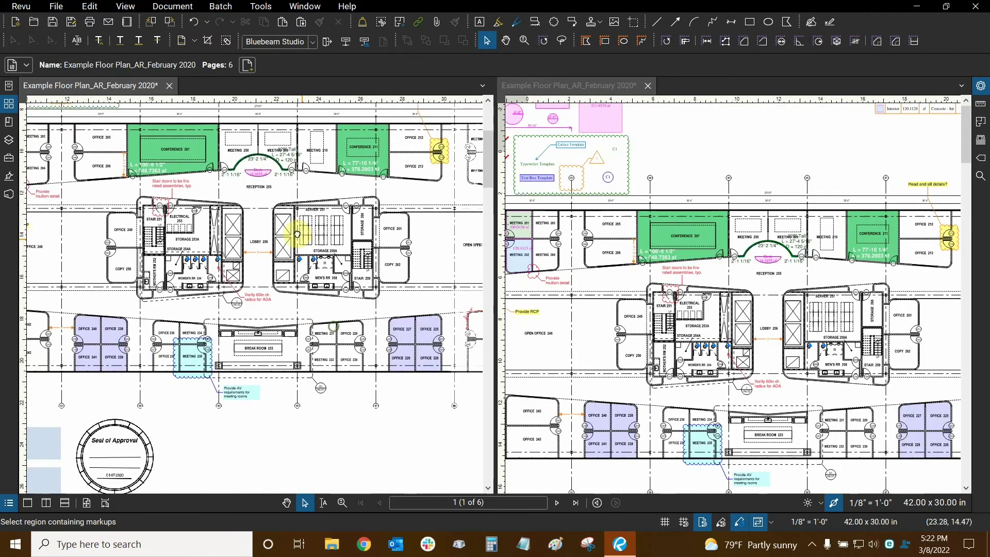
{"action": "scroll", "coordinate": [205, 199], "scroll_direction": "up", "scroll_amount": 2}
{"action": "scroll", "coordinate": [192, 250], "scroll_direction": "up", "scroll_amount": 1}
{"action": "scroll", "coordinate": [264, 214], "scroll_direction": "up", "scroll_amount": 1}
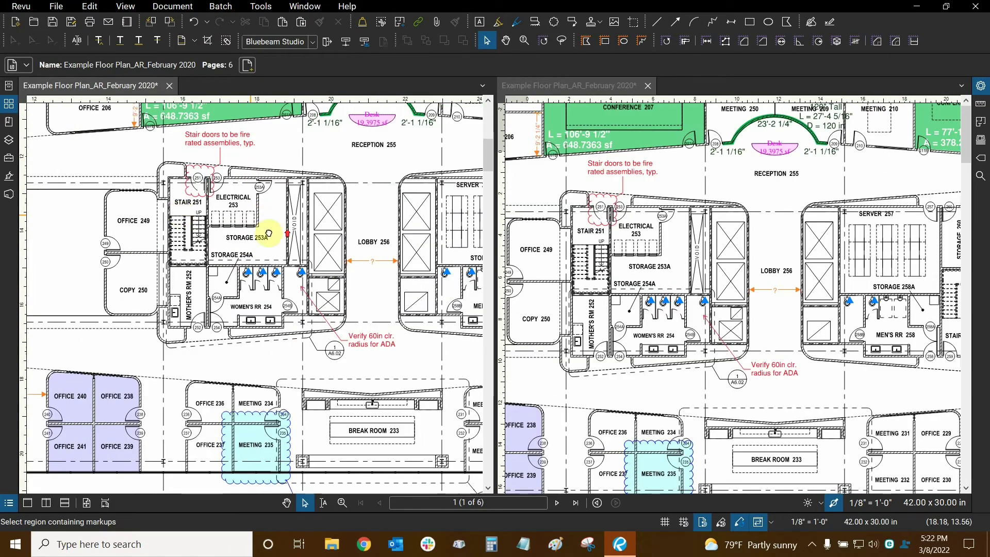
{"action": "scroll", "coordinate": [263, 214], "scroll_direction": "up", "scroll_amount": 1}
{"action": "scroll", "coordinate": [260, 217], "scroll_direction": "up", "scroll_amount": 1}
{"action": "scroll", "coordinate": [256, 220], "scroll_direction": "up", "scroll_amount": 2}
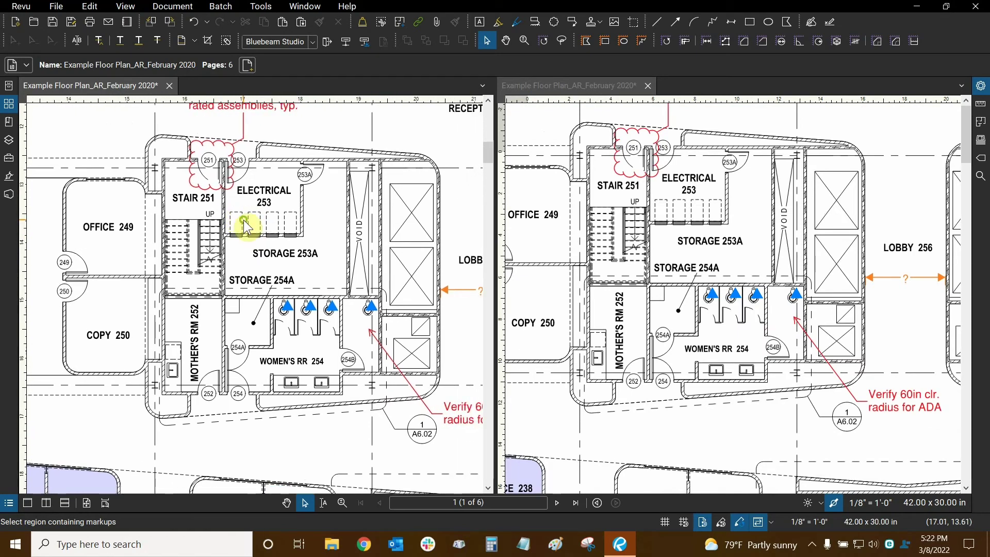
With sync off, frame Lobby 256, Server 257 and Men's RR 258, then resynchronize views
{"action": "left_click", "coordinate": [760, 525]}
{"action": "scroll", "coordinate": [349, 321], "scroll_direction": "down", "scroll_amount": 2}
{"action": "scroll", "coordinate": [288, 268], "scroll_direction": "down", "scroll_amount": 1}
{"action": "mouse_move", "coordinate": [203, 238]}
{"action": "left_mouse_down"}
{"action": "mouse_move", "coordinate": [287, 150]}
{"action": "mouse_move", "coordinate": [194, 150]}
{"action": "mouse_move", "coordinate": [203, 305]}
{"action": "mouse_move", "coordinate": [177, 315]}
{"action": "mouse_move", "coordinate": [450, 188]}
{"action": "left_mouse_up"}
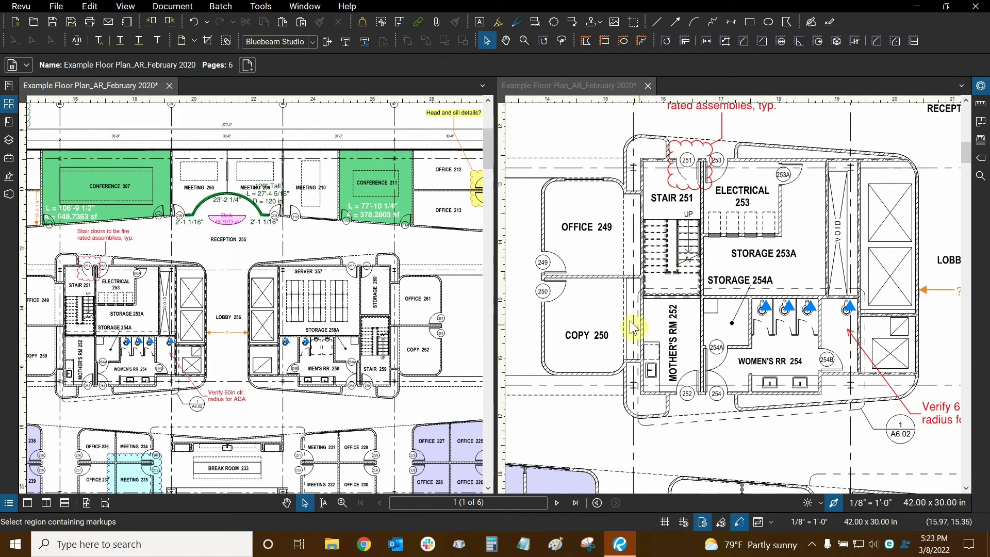
{"action": "left_click_drag", "start_coordinate": [276, 222], "coordinate": [372, 178]}
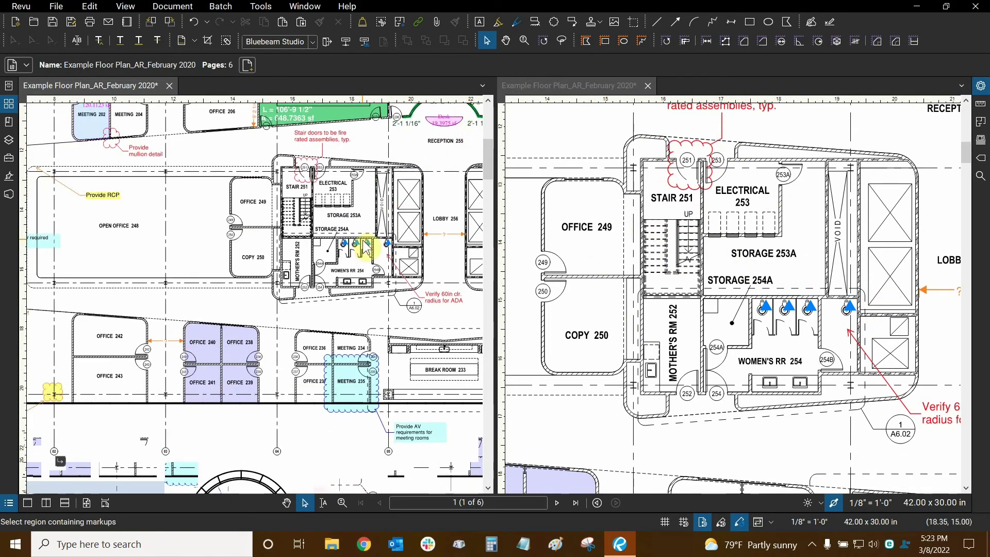
{"action": "scroll", "coordinate": [366, 247], "scroll_direction": "up", "scroll_amount": 3}
{"action": "scroll", "coordinate": [335, 180], "scroll_direction": "right", "scroll_amount": 5}
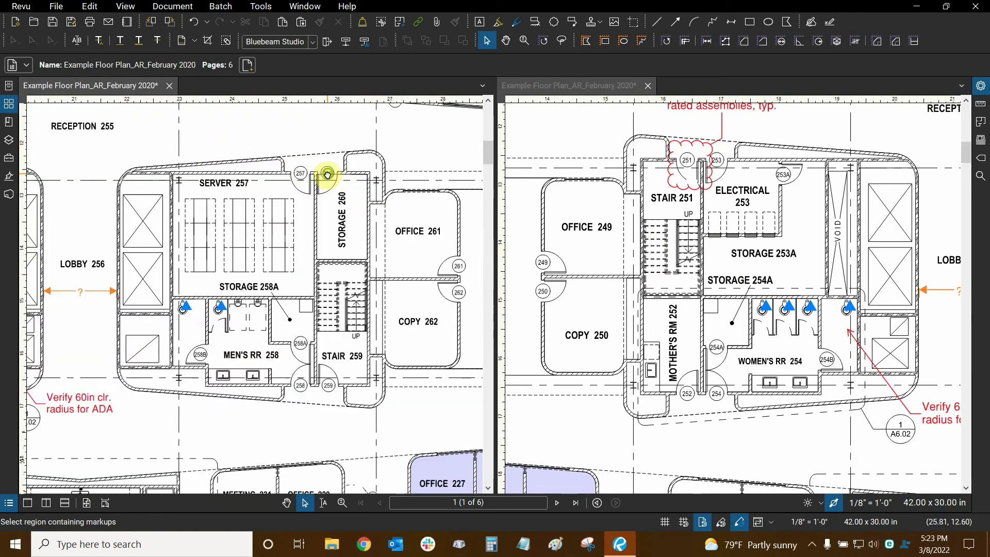
{"action": "left_click_drag", "start_coordinate": [203, 183], "coordinate": [244, 187]}
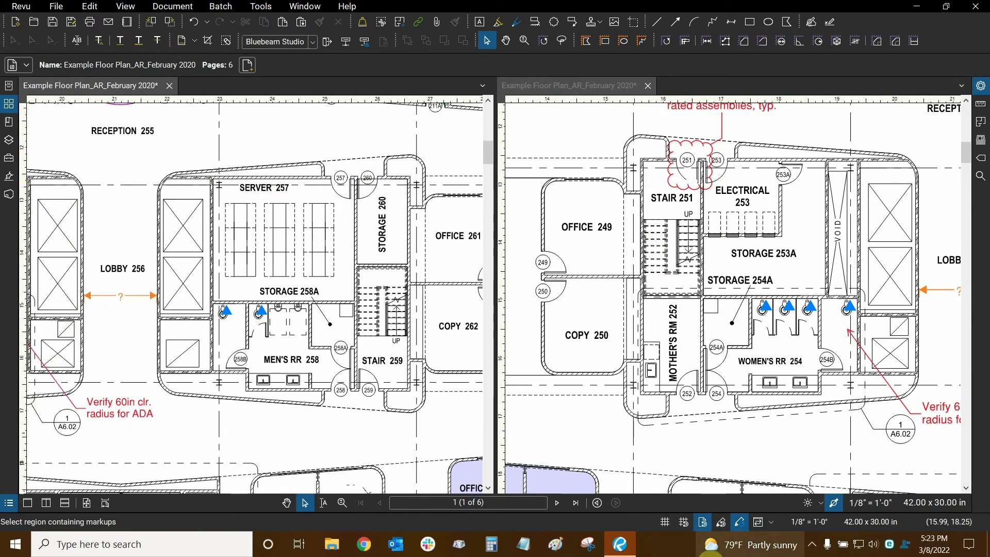
{"action": "left_click", "coordinate": [756, 522]}
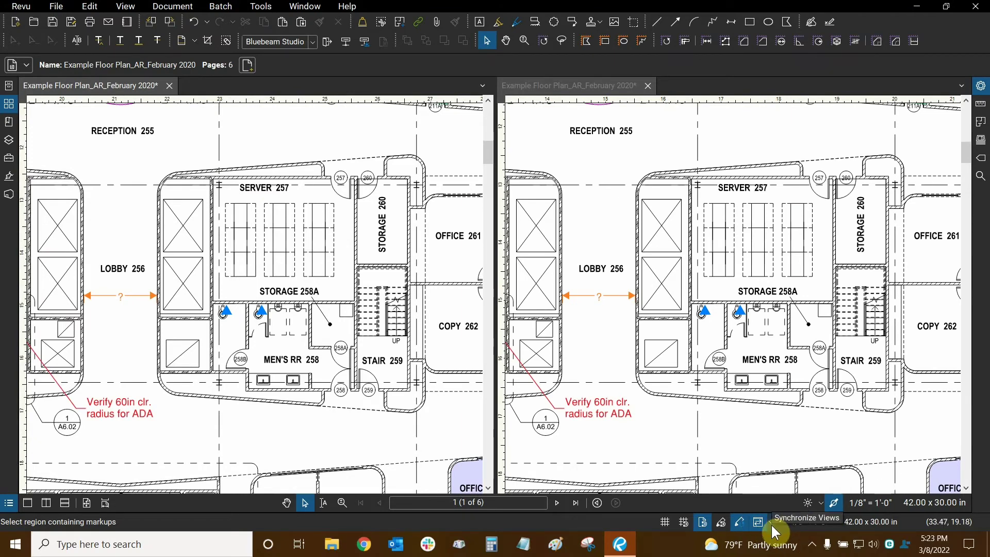
Show page 2 in one pane via the thumbnails, keeping page 1 in the other
{"action": "left_click", "coordinate": [771, 524]}
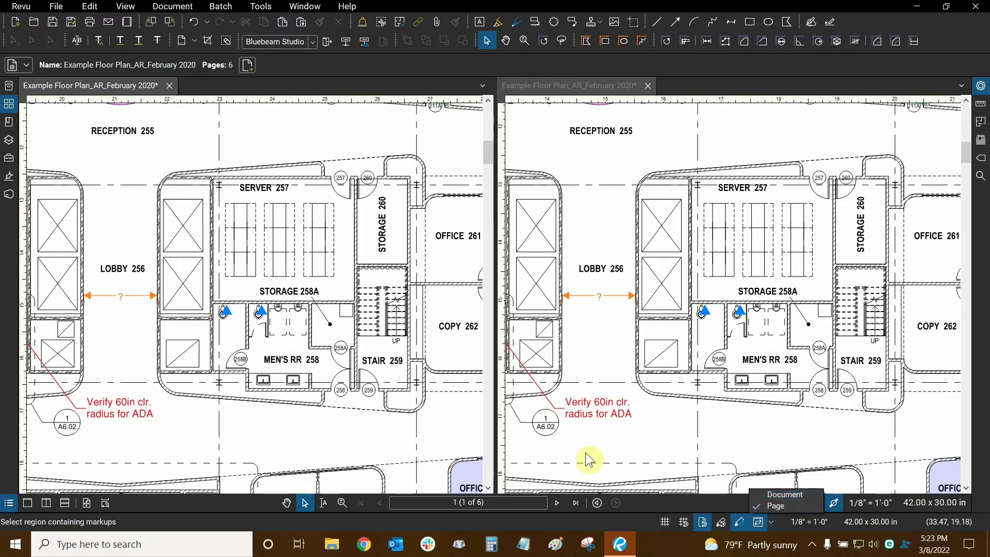
{"action": "left_click", "coordinate": [640, 444]}
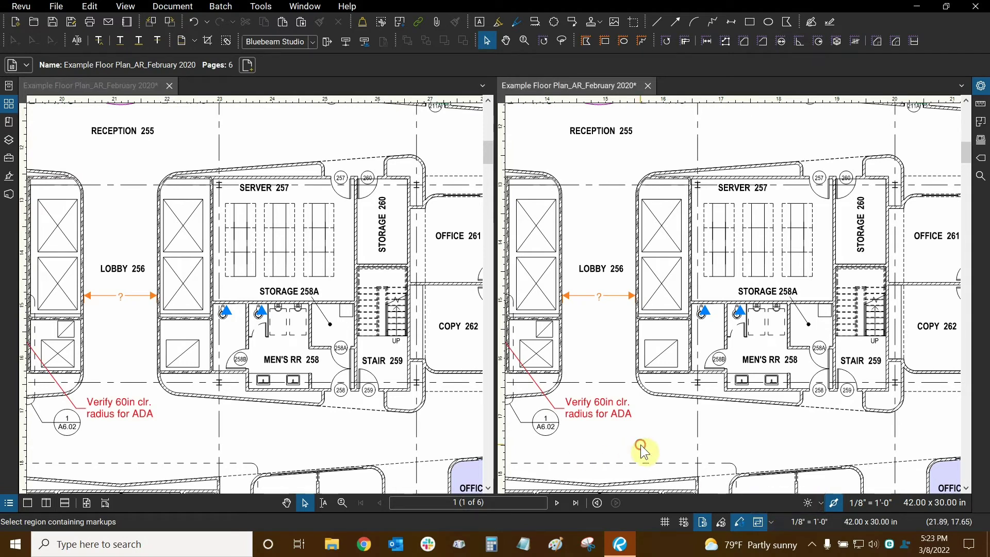
{"action": "left_click", "coordinate": [9, 114]}
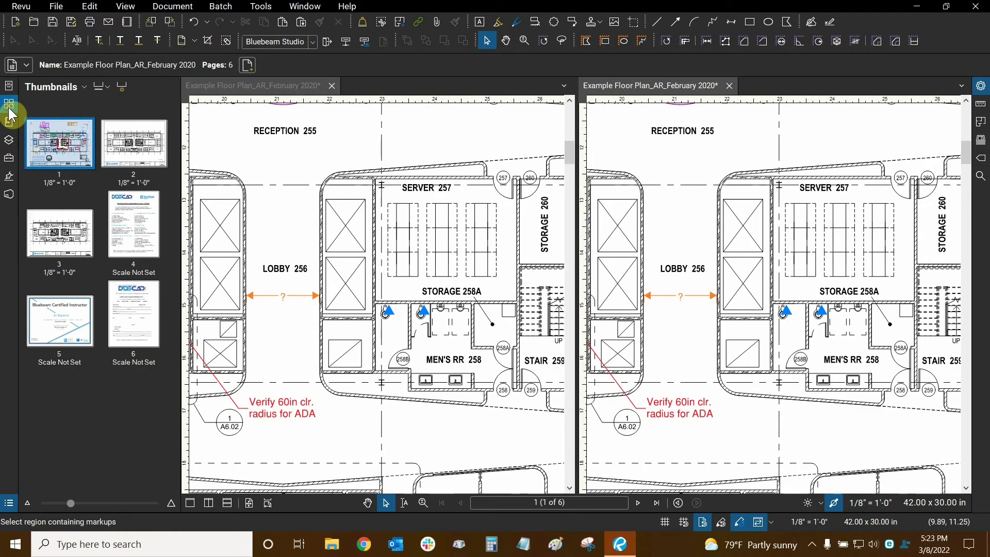
{"action": "left_click", "coordinate": [123, 145]}
{"action": "key", "text": "Left"}
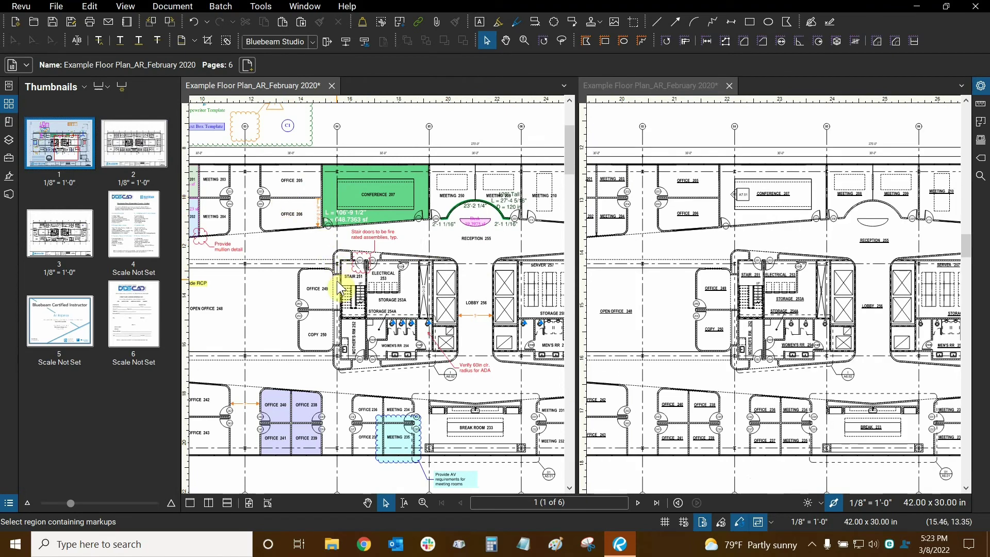
{"action": "left_click_drag", "start_coordinate": [336, 280], "coordinate": [322, 342]}
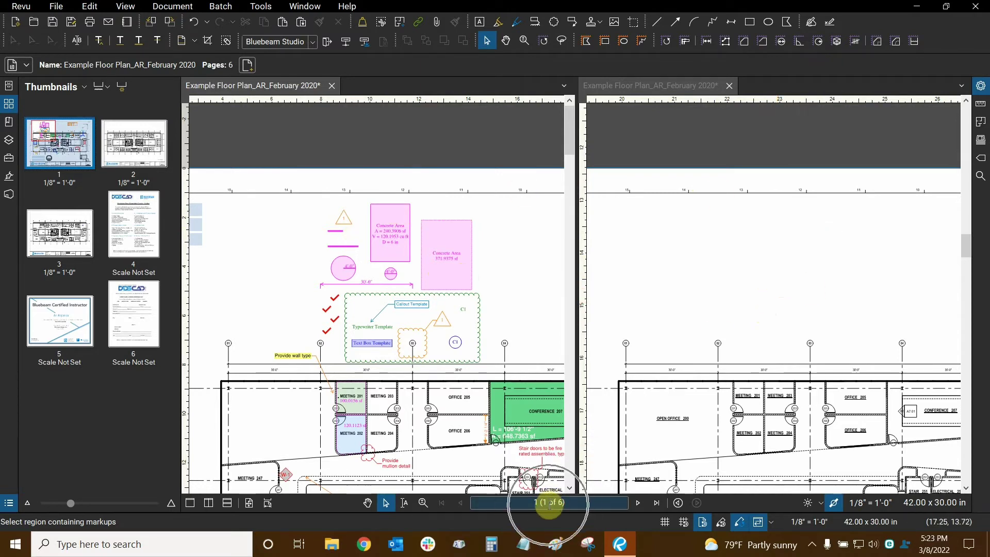
Show page 4's course outline in the right pane and pan both synchronized views together
{"action": "left_click", "coordinate": [766, 212]}
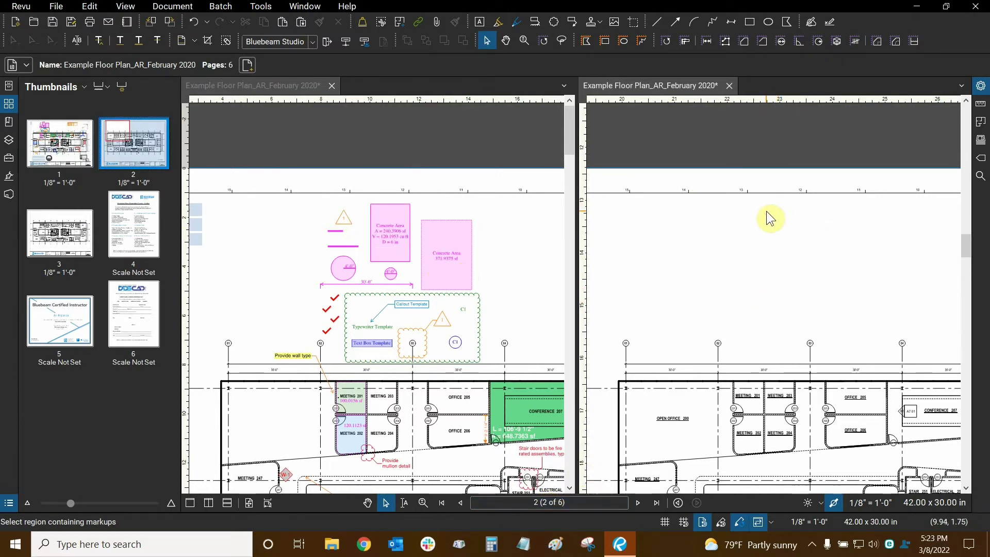
{"action": "left_click", "coordinate": [135, 237]}
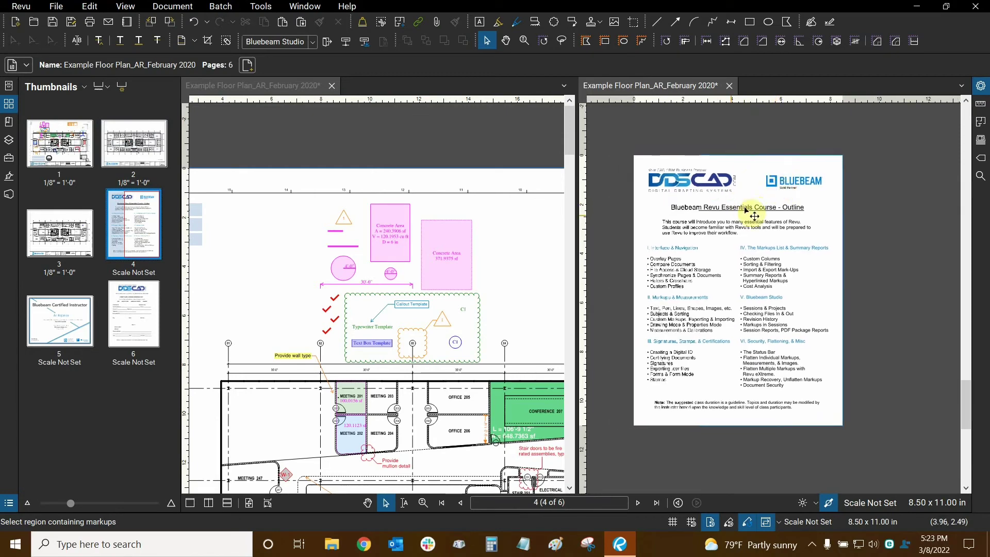
{"action": "left_click_drag", "start_coordinate": [754, 216], "coordinate": [815, 227]}
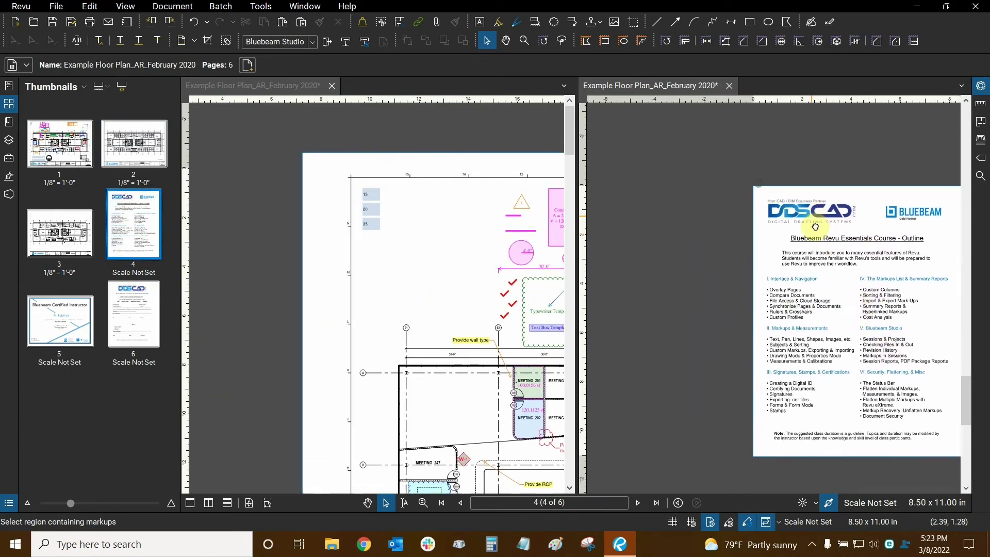
{"action": "mouse_move", "coordinate": [815, 227]}
{"action": "left_mouse_down"}
{"action": "mouse_move", "coordinate": [778, 402]}
{"action": "mouse_move", "coordinate": [762, 220]}
{"action": "left_mouse_up"}
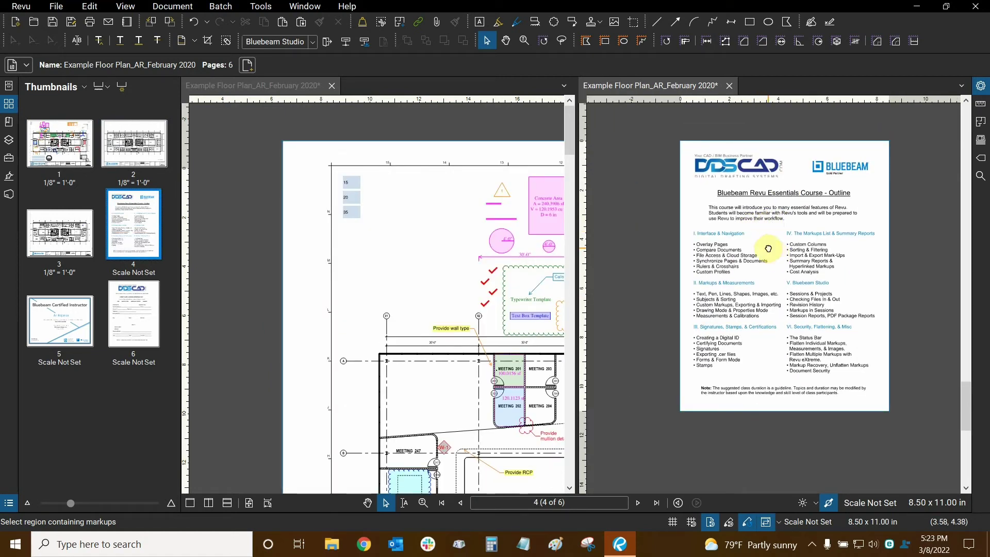
{"action": "scroll", "coordinate": [768, 253], "scroll_direction": "up", "scroll_amount": 2}
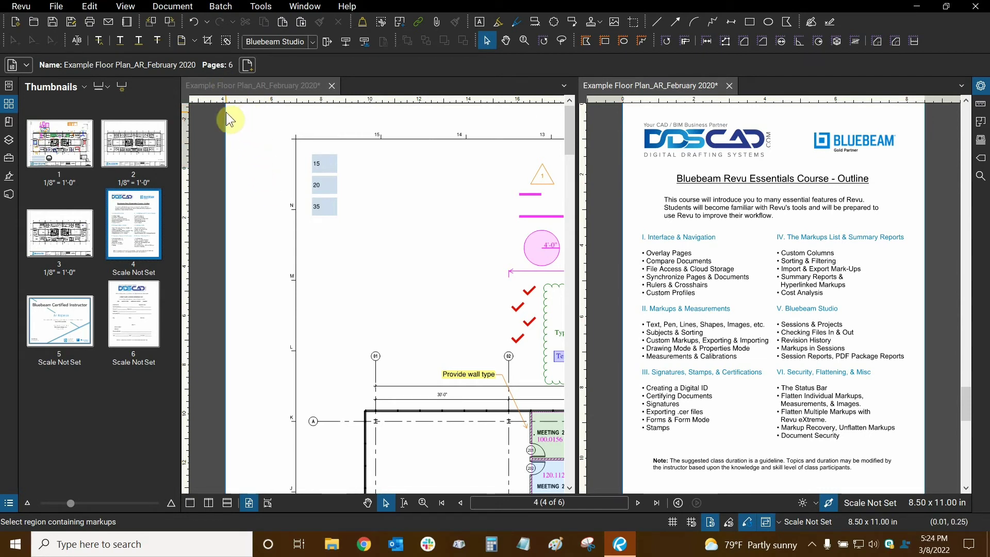
{"action": "left_click", "coordinate": [416, 277]}
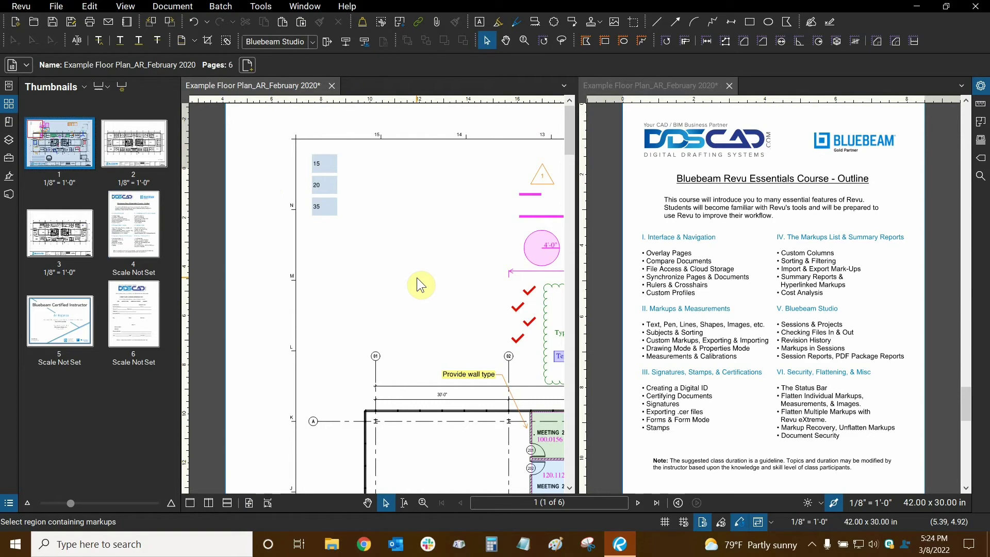
{"action": "key", "text": "ctrl+0"}
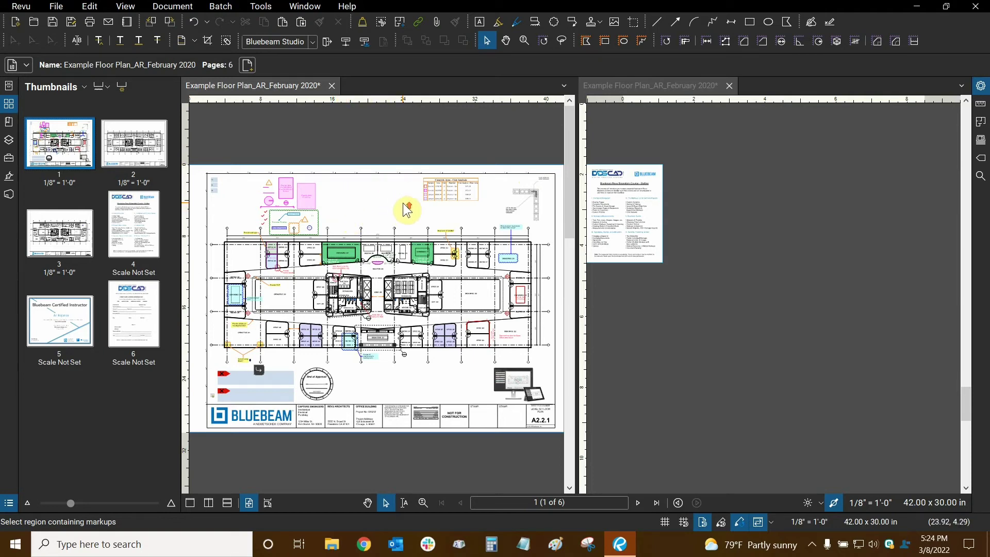
{"action": "scroll", "coordinate": [397, 222], "scroll_direction": "up", "scroll_amount": 2}
{"action": "left_click_drag", "start_coordinate": [425, 287], "coordinate": [371, 182]}
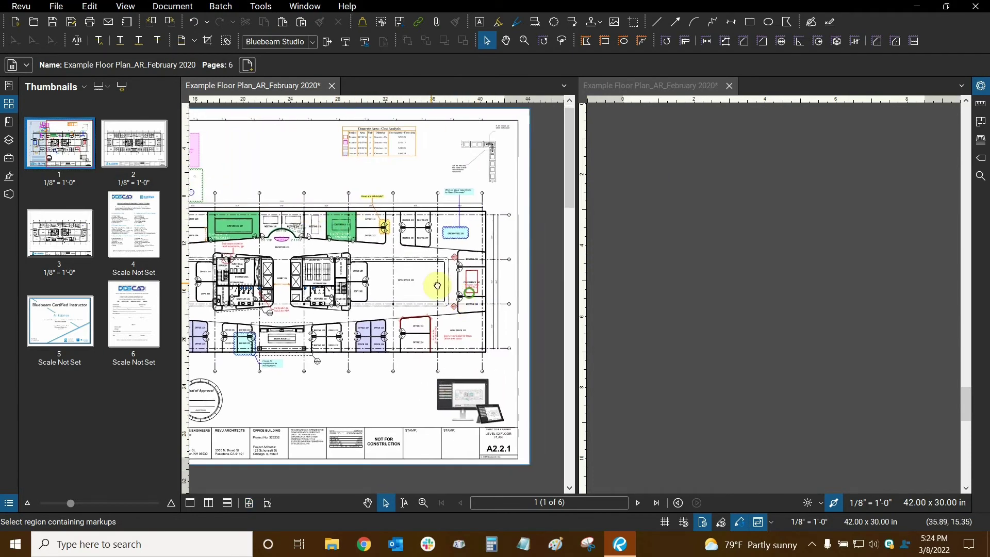
{"action": "scroll", "coordinate": [431, 277], "scroll_direction": "up", "scroll_amount": 1}
{"action": "scroll", "coordinate": [312, 247], "scroll_direction": "up", "scroll_amount": 1}
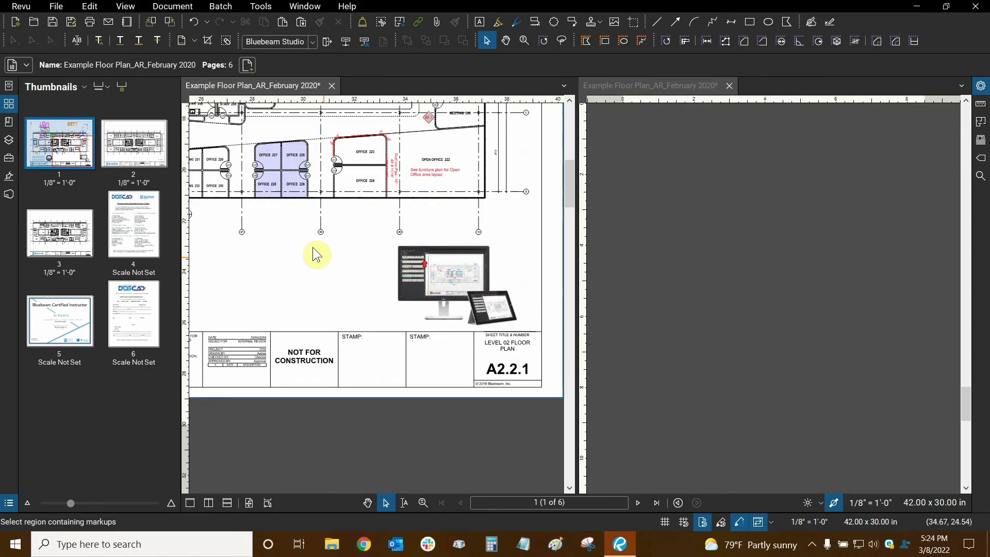
{"action": "scroll", "coordinate": [376, 163], "scroll_direction": "up", "scroll_amount": 1}
{"action": "scroll", "coordinate": [463, 257], "scroll_direction": "up", "scroll_amount": 1}
{"action": "scroll", "coordinate": [458, 252], "scroll_direction": "down", "scroll_amount": 2}
{"action": "scroll", "coordinate": [309, 227], "scroll_direction": "down", "scroll_amount": 1}
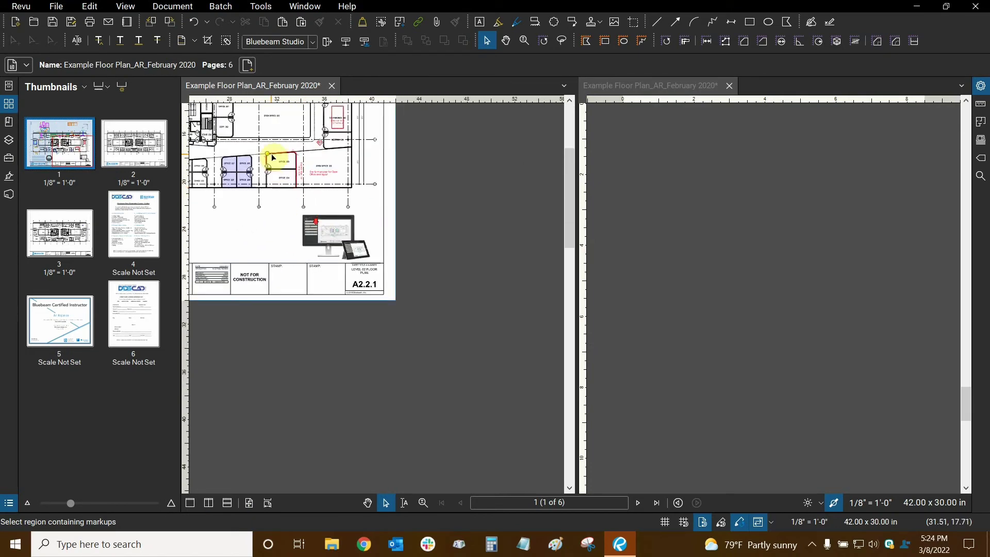
{"action": "scroll", "coordinate": [305, 167], "scroll_direction": "up", "scroll_amount": 1}
{"action": "left_click_drag", "start_coordinate": [306, 166], "coordinate": [366, 236]}
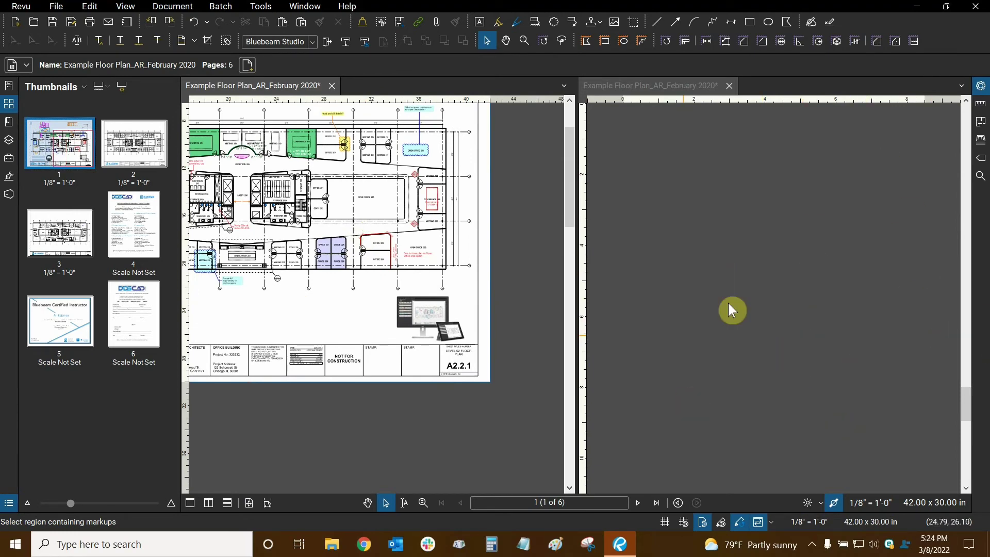
{"action": "scroll", "coordinate": [273, 230], "scroll_direction": "up", "scroll_amount": 1}
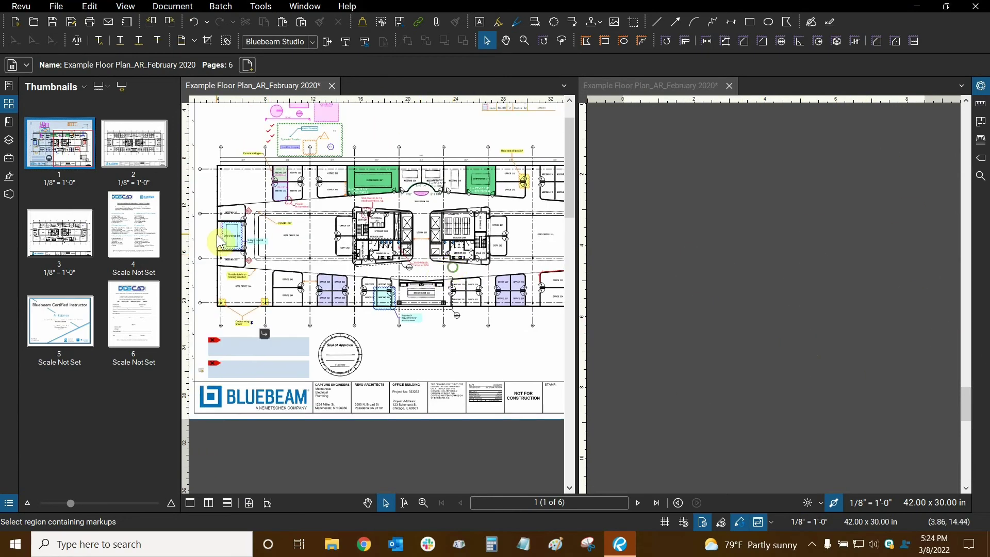
{"action": "left_click_drag", "start_coordinate": [240, 173], "coordinate": [378, 250]}
{"action": "left_click_drag", "start_coordinate": [375, 194], "coordinate": [353, 248]}
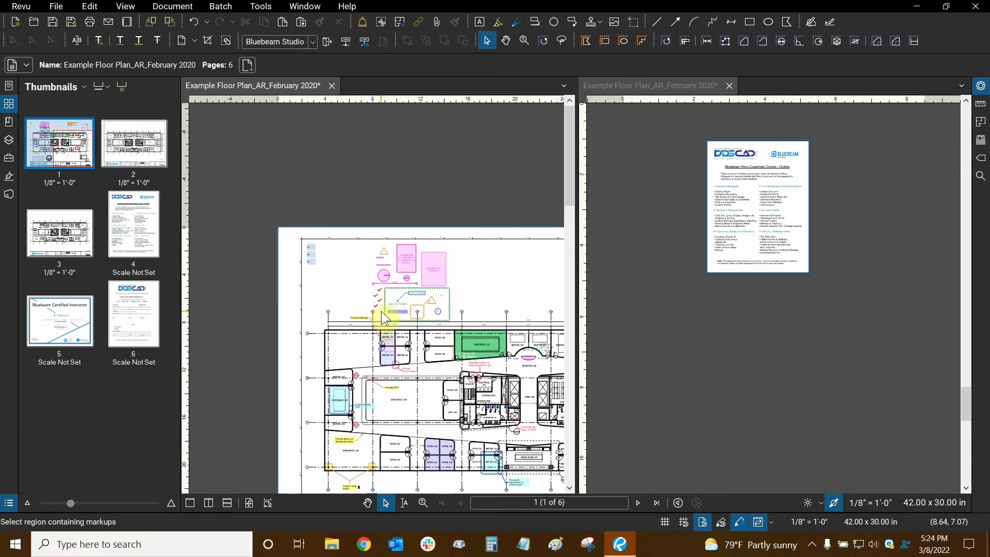
{"action": "left_click_drag", "start_coordinate": [432, 285], "coordinate": [484, 287]}
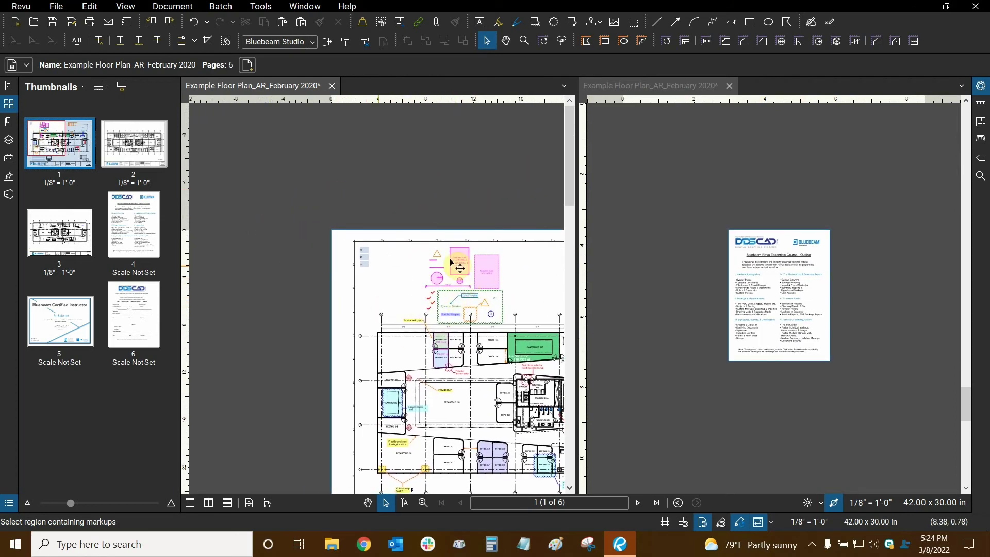
{"action": "left_click_drag", "start_coordinate": [343, 239], "coordinate": [310, 212]}
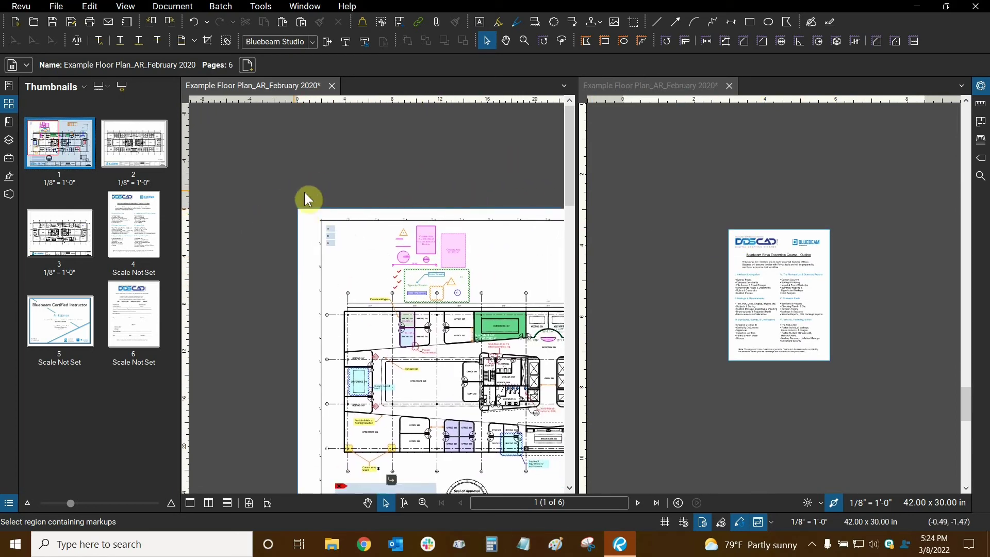
{"action": "mouse_move", "coordinate": [358, 250]}
{"action": "left_mouse_down"}
{"action": "mouse_move", "coordinate": [384, 194]}
{"action": "mouse_move", "coordinate": [332, 250]}
{"action": "left_mouse_up"}
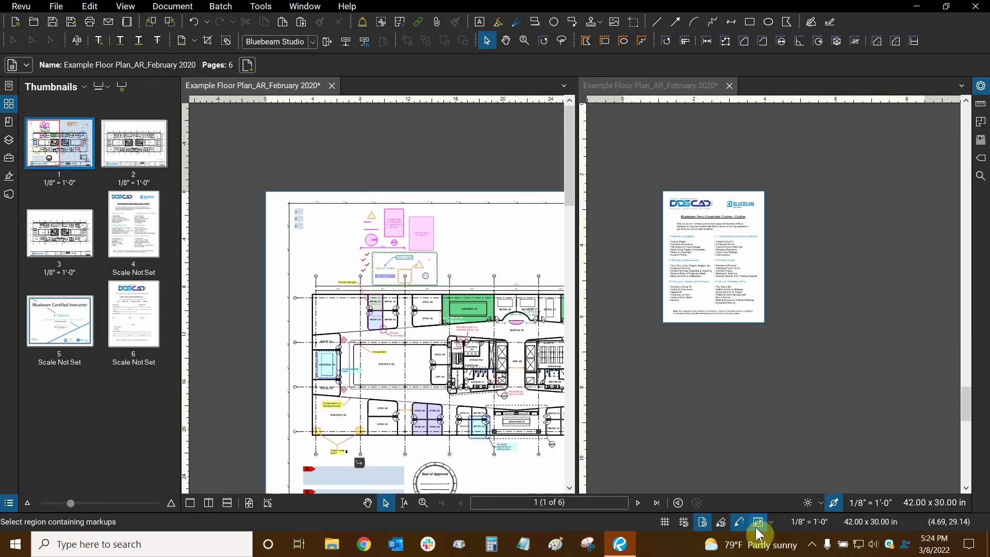
Set view sync to Document and step both views through pages 2, 4, 5 and 6
{"action": "left_click", "coordinate": [770, 524]}
{"action": "left_click", "coordinate": [773, 498]}
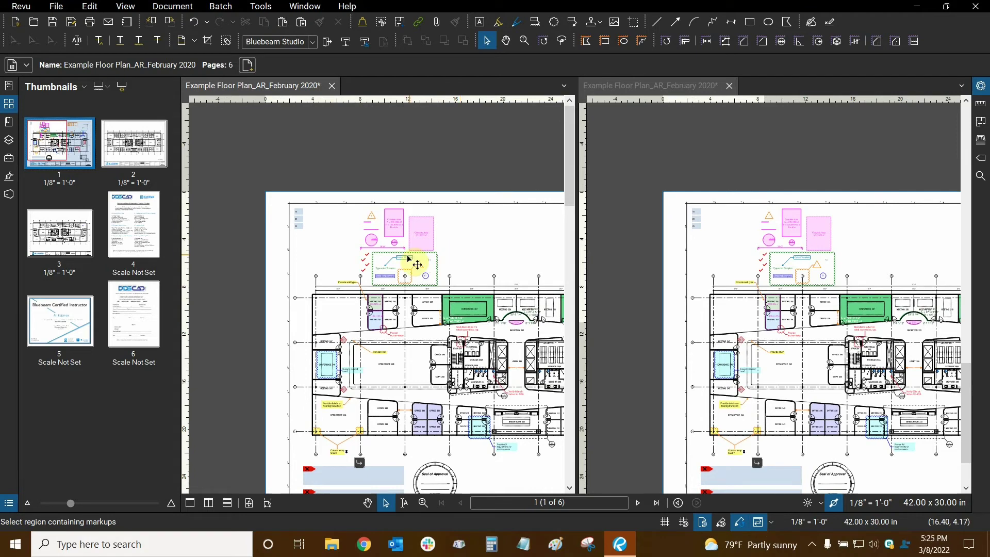
{"action": "left_click_drag", "start_coordinate": [462, 243], "coordinate": [376, 173]}
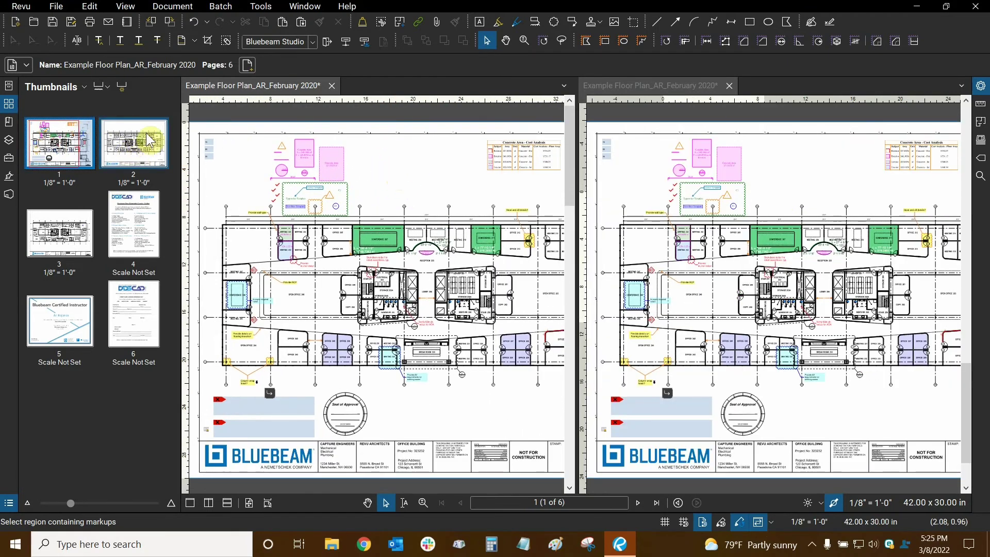
{"action": "left_click", "coordinate": [137, 138]}
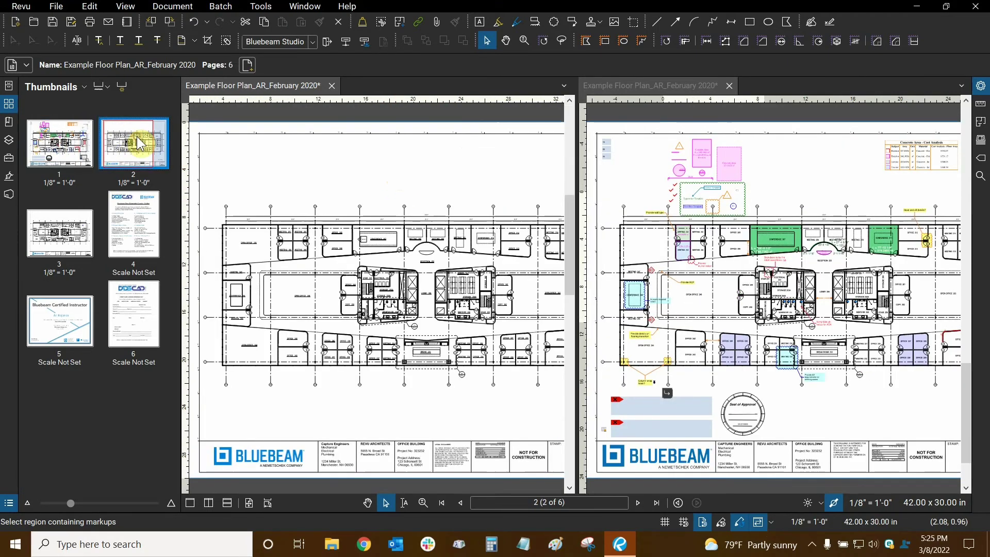
{"action": "left_click", "coordinate": [130, 230]}
{"action": "left_click", "coordinate": [48, 336]}
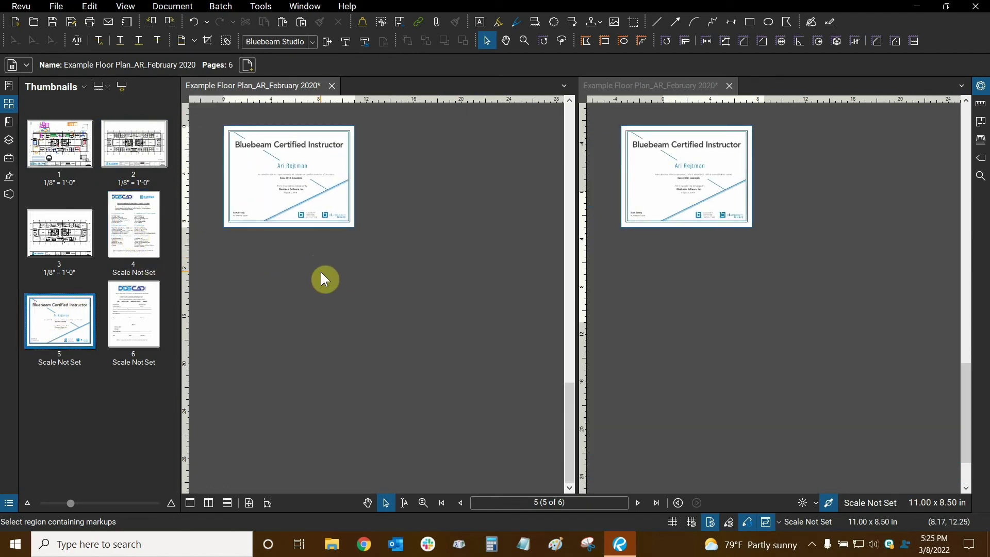
{"action": "left_click", "coordinate": [131, 318]}
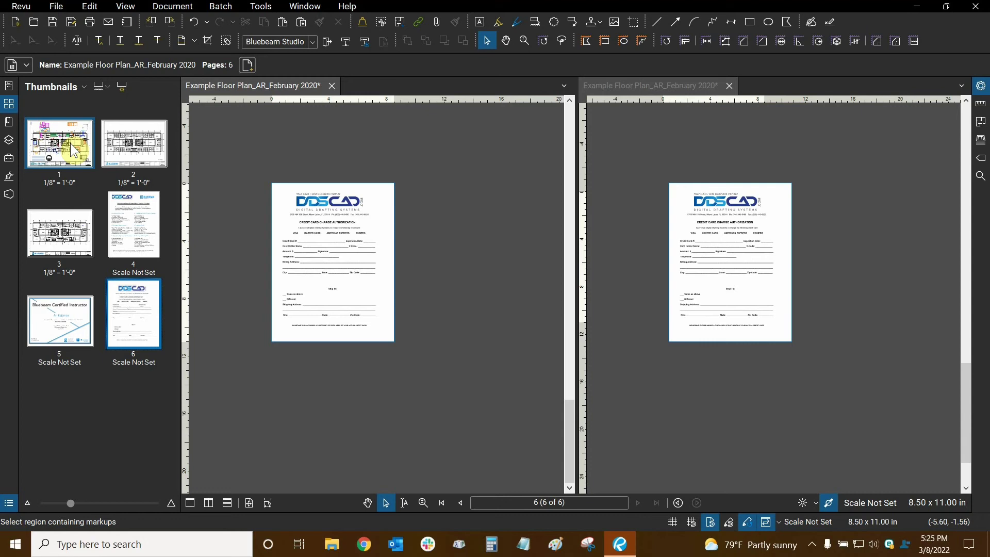
Switch sync back to Page and fit page 1's whole floor plan in the left view
{"action": "scroll", "coordinate": [290, 153], "scroll_direction": "up", "scroll_amount": 2}
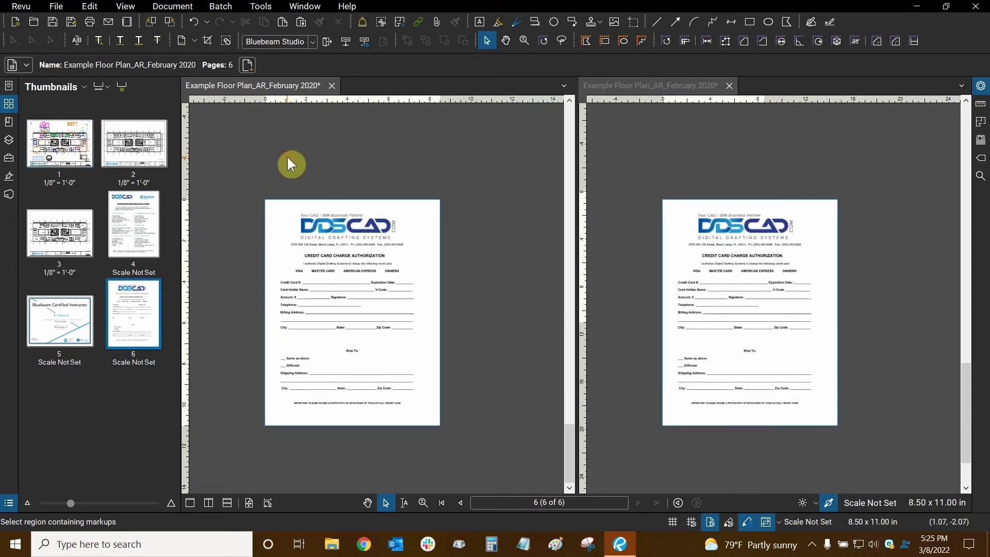
{"action": "left_click", "coordinate": [778, 521]}
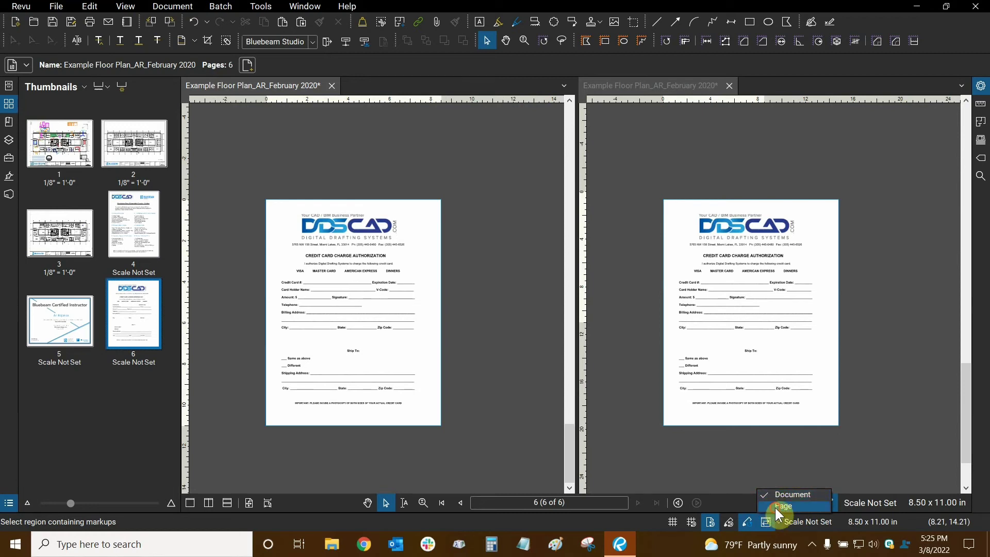
{"action": "left_click", "coordinate": [778, 506]}
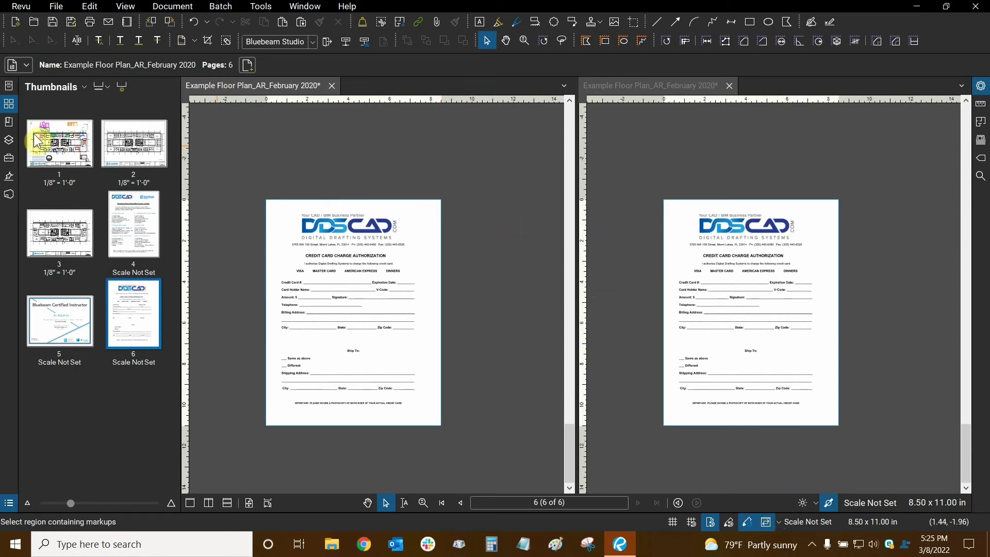
{"action": "left_click", "coordinate": [57, 135]}
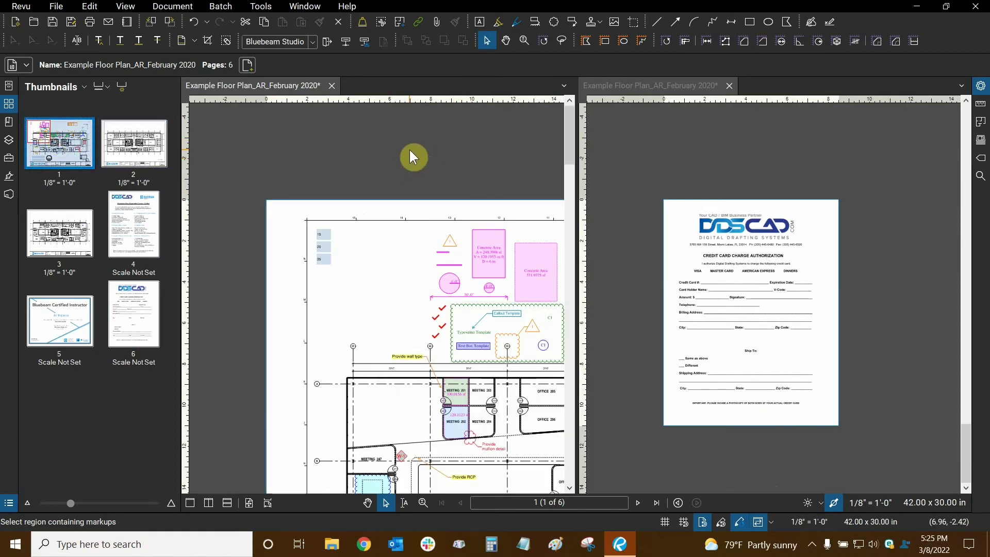
{"action": "key", "text": "ctrl+0"}
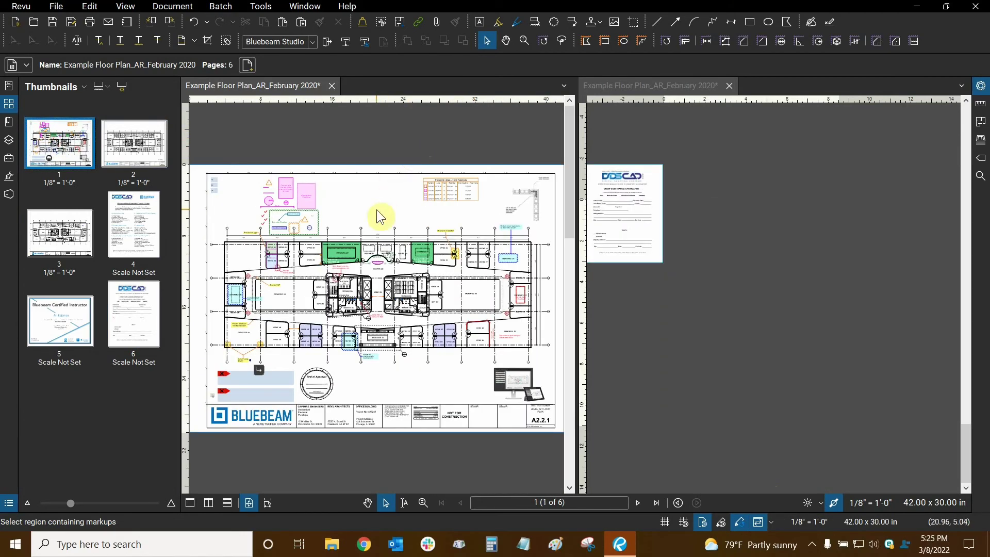
Close the right split view, hide thumbnails, and arm the Text Box tool with reuse on
{"action": "left_click", "coordinate": [729, 86]}
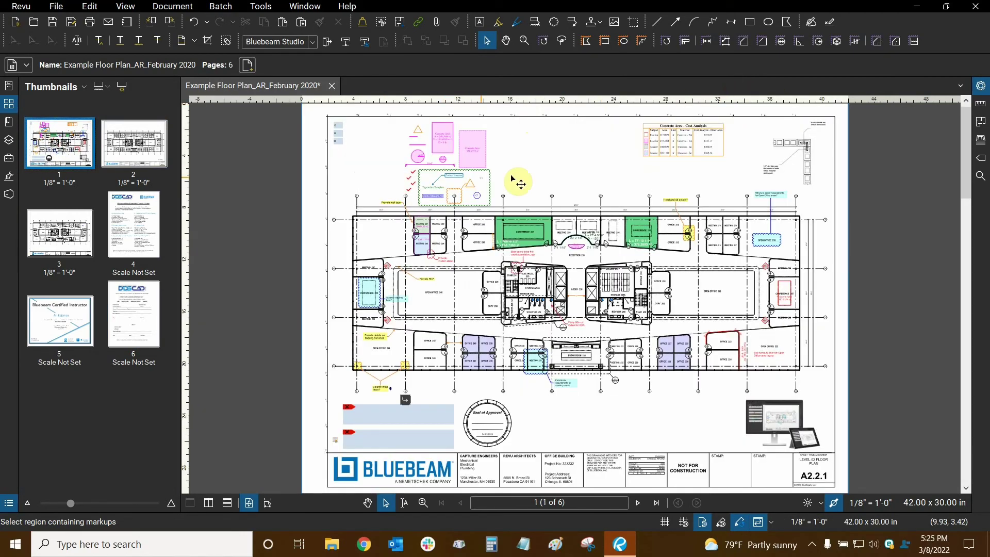
{"action": "left_click", "coordinate": [10, 109]}
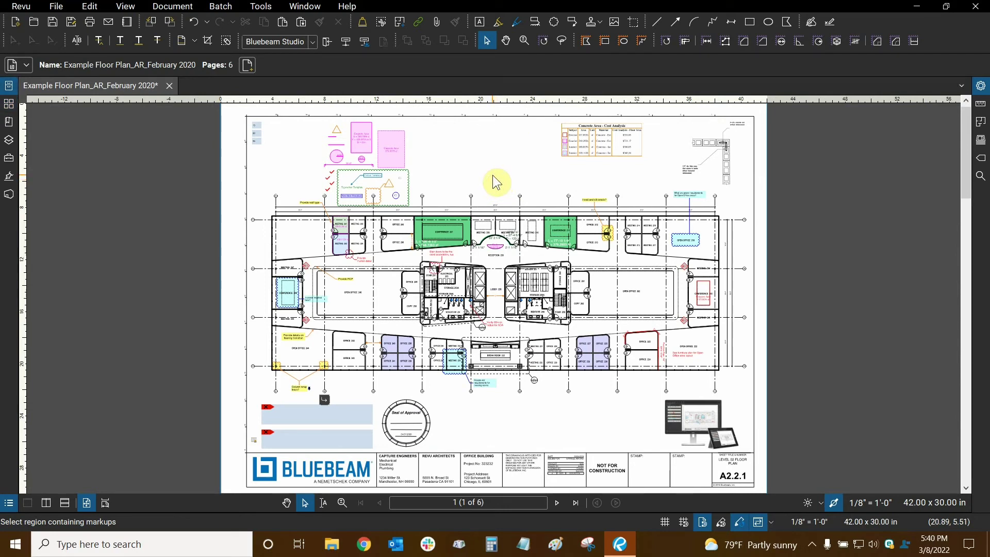
{"action": "left_click", "coordinate": [739, 523]}
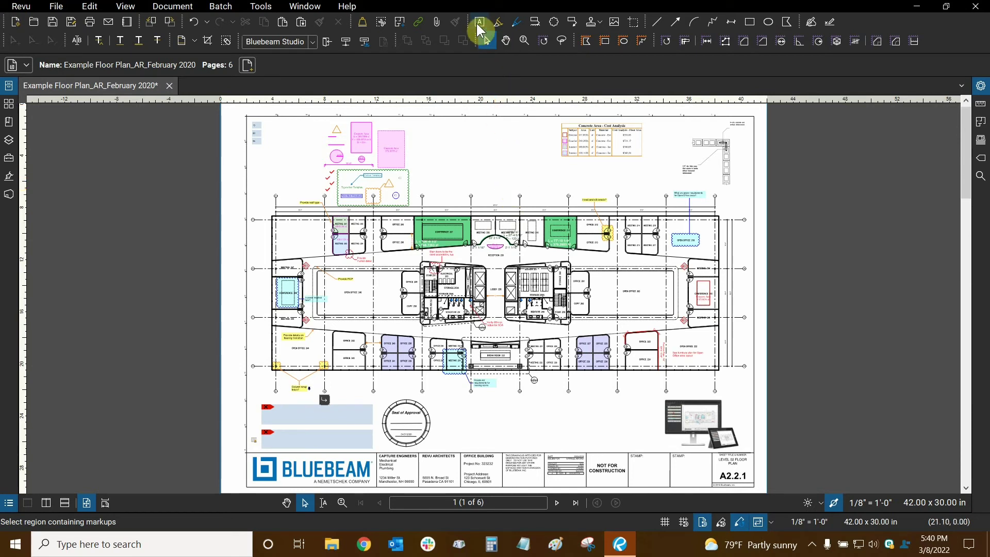
{"action": "left_click", "coordinate": [480, 23]}
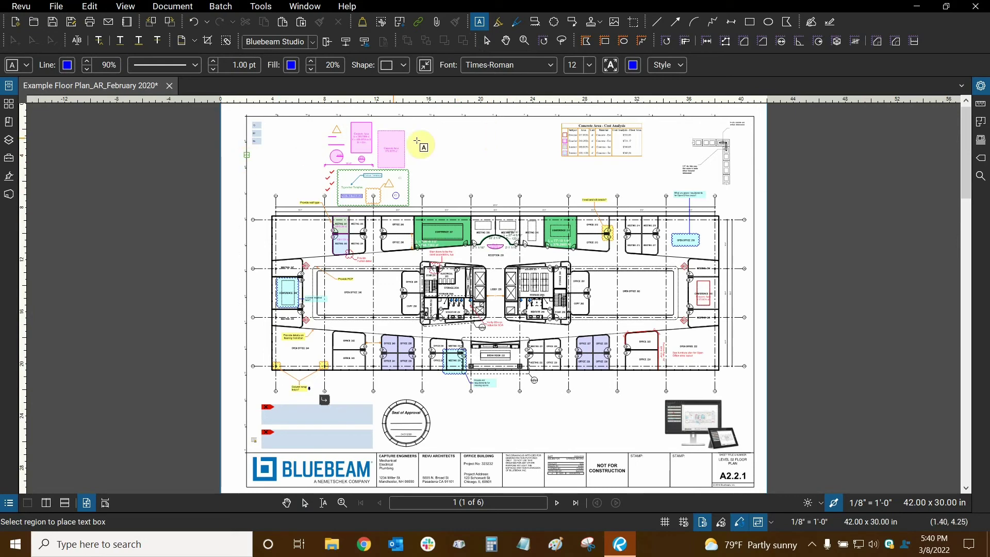
Draw a text box above the plan, left of the cost table, containing 'begin typing data'
{"action": "scroll", "coordinate": [464, 210], "scroll_direction": "up", "scroll_amount": 2}
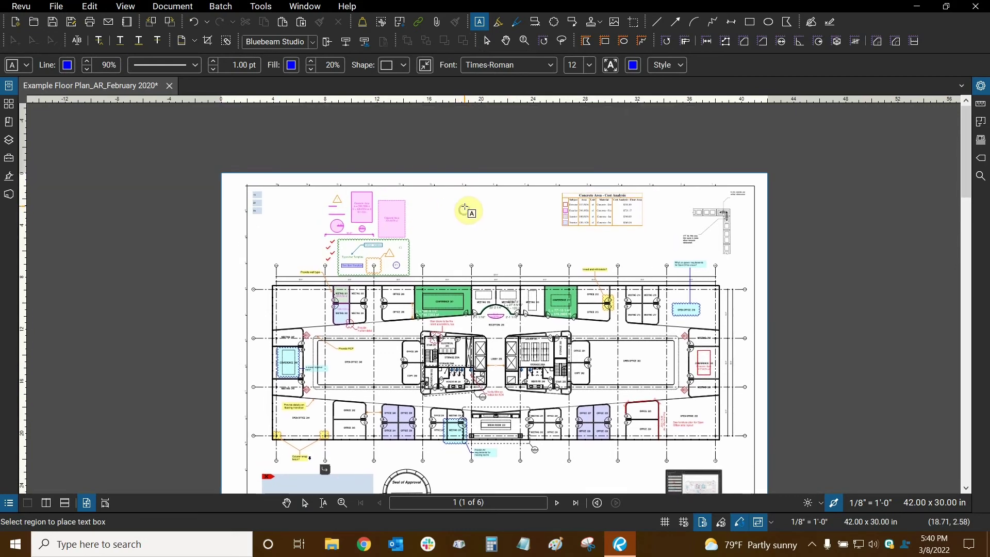
{"action": "scroll", "coordinate": [469, 200], "scroll_direction": "up", "scroll_amount": 3}
{"action": "scroll", "coordinate": [468, 200], "scroll_direction": "up", "scroll_amount": 1}
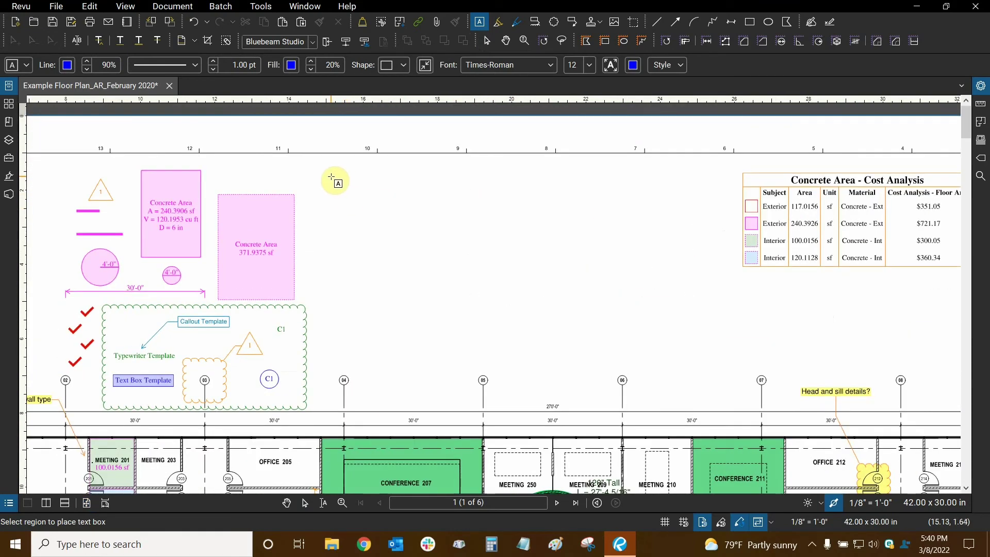
{"action": "mouse_move", "coordinate": [326, 169]}
{"action": "left_mouse_down"}
{"action": "mouse_move", "coordinate": [620, 298]}
{"action": "mouse_move", "coordinate": [721, 362]}
{"action": "left_mouse_up"}
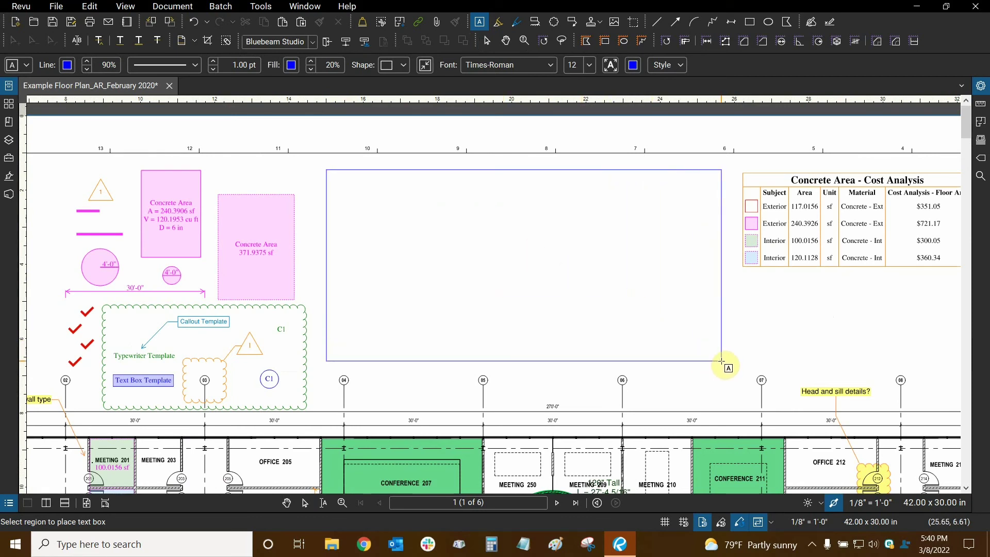
{"action": "left_click_drag", "start_coordinate": [721, 362], "coordinate": [718, 359]}
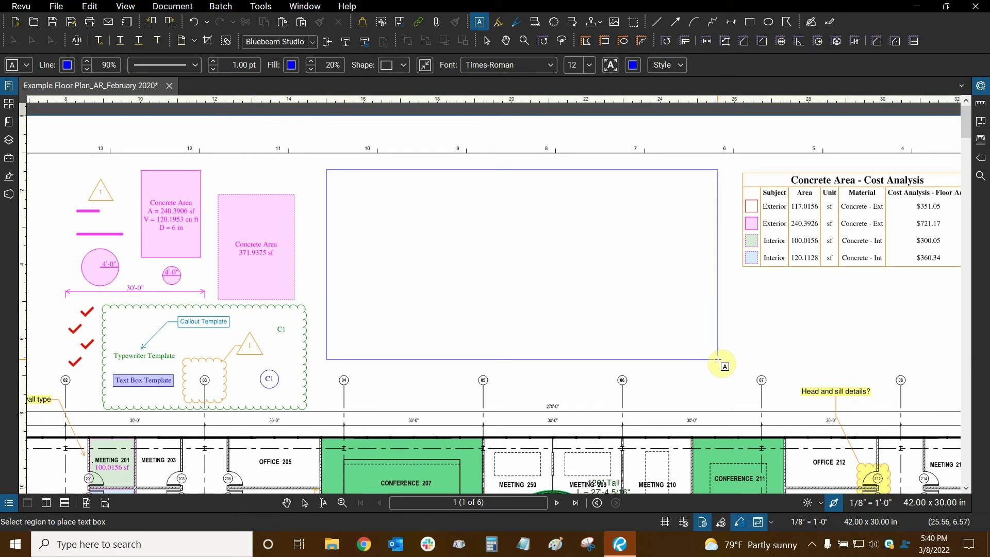
{"action": "left_click_drag", "start_coordinate": [718, 359], "coordinate": [717, 359]}
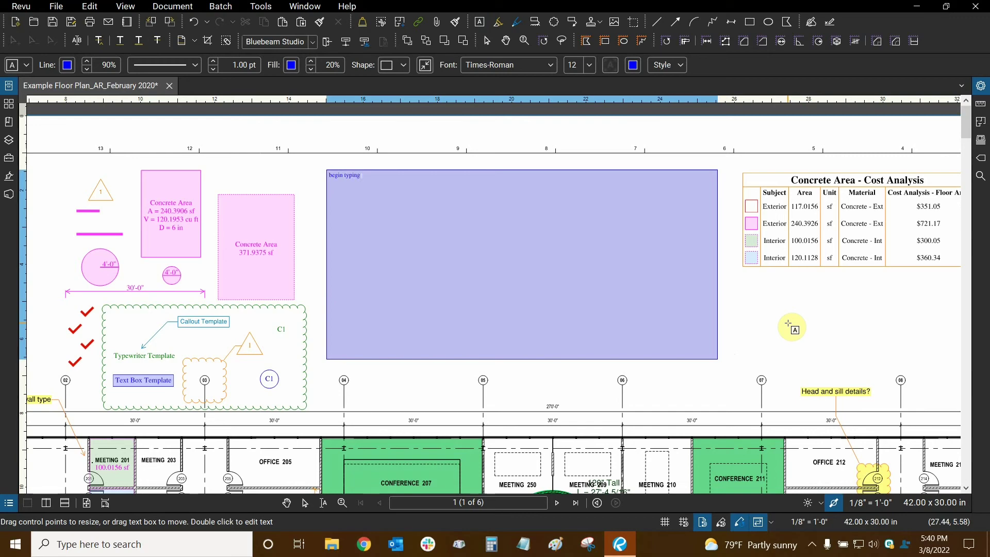
{"action": "scroll", "coordinate": [496, 201], "scroll_direction": "up", "scroll_amount": 1}
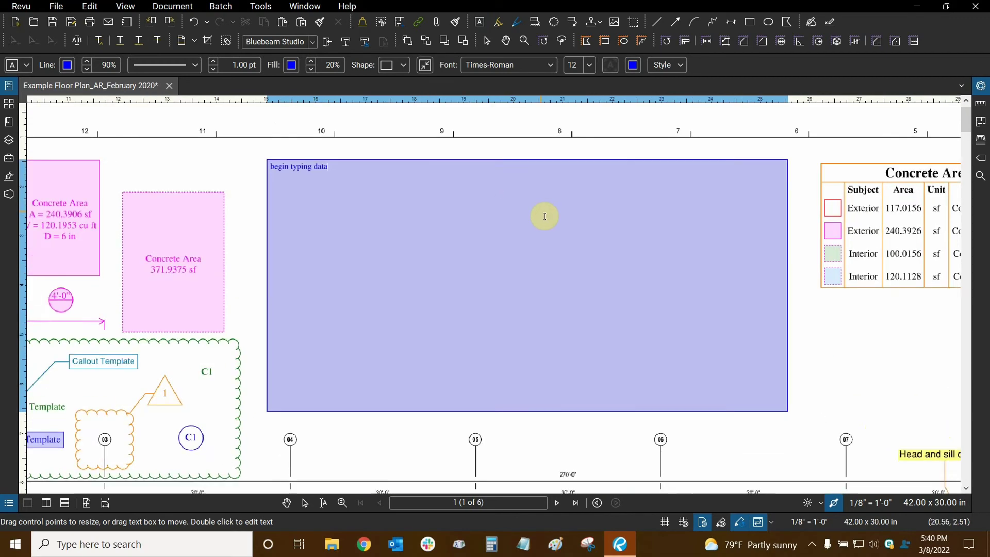
{"action": "scroll", "coordinate": [541, 215], "scroll_direction": "down", "scroll_amount": 1}
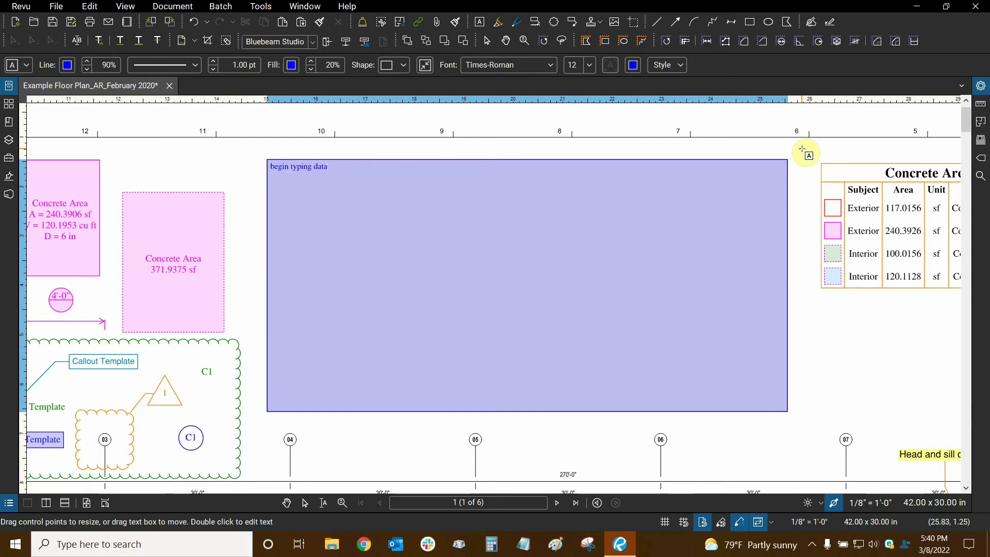
{"action": "key", "text": "Escape"}
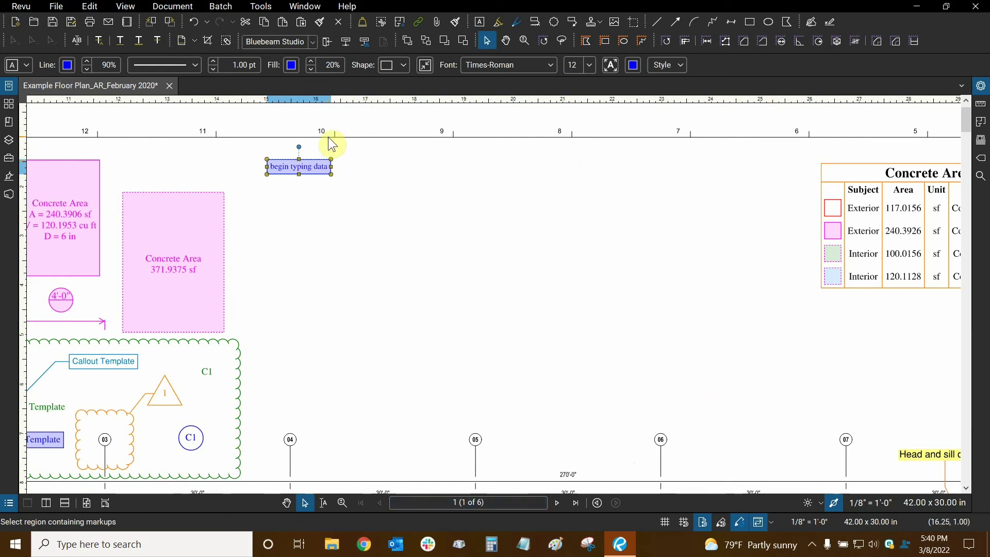
{"action": "scroll", "coordinate": [278, 170], "scroll_direction": "up", "scroll_amount": 3}
{"action": "scroll", "coordinate": [295, 209], "scroll_direction": "up", "scroll_amount": 2}
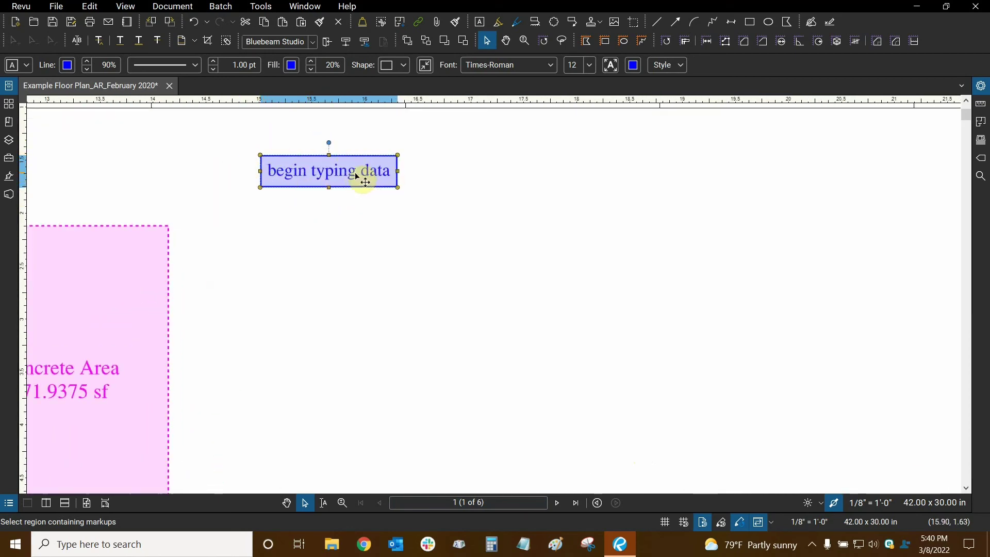
{"action": "scroll", "coordinate": [361, 175], "scroll_direction": "down", "scroll_amount": 2}
{"action": "scroll", "coordinate": [360, 175], "scroll_direction": "down", "scroll_amount": 2}
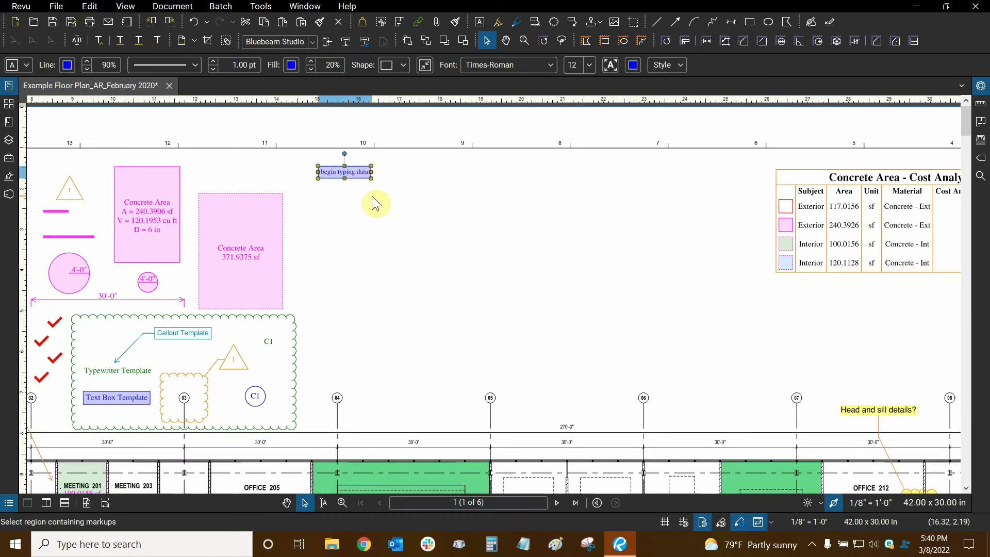
Enlarge the 'begin typing data' box and set its Fill Color to None and Line Width 0
{"action": "mouse_move", "coordinate": [371, 178]}
{"action": "left_mouse_down"}
{"action": "mouse_move", "coordinate": [630, 317]}
{"action": "mouse_move", "coordinate": [670, 326]}
{"action": "left_mouse_up"}
{"action": "left_click", "coordinate": [980, 86]}
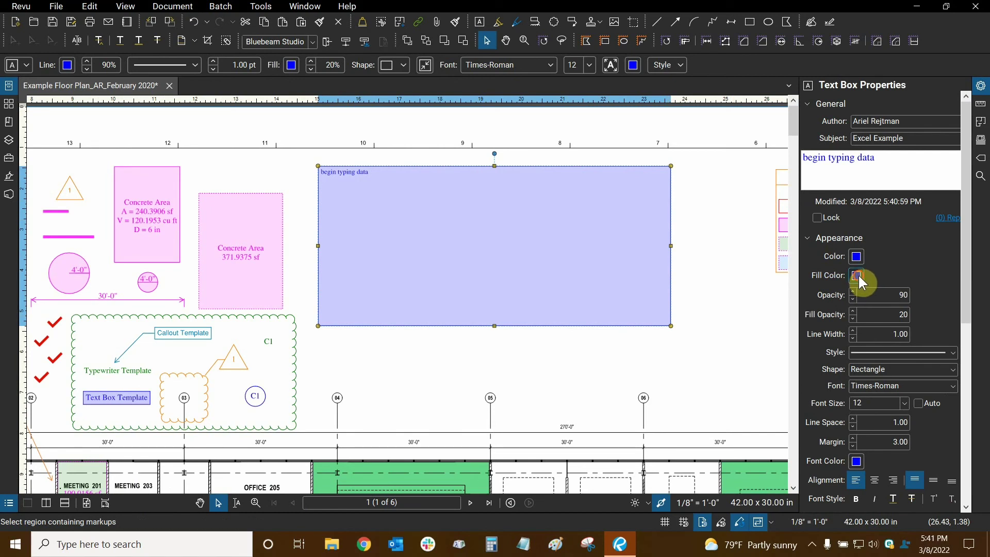
{"action": "left_click", "coordinate": [858, 277]}
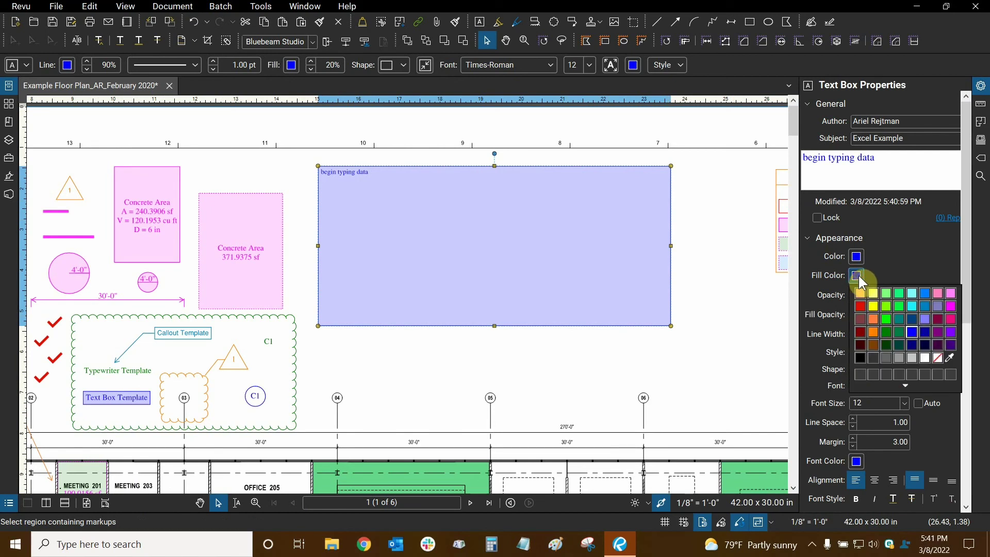
{"action": "left_click", "coordinate": [938, 358]}
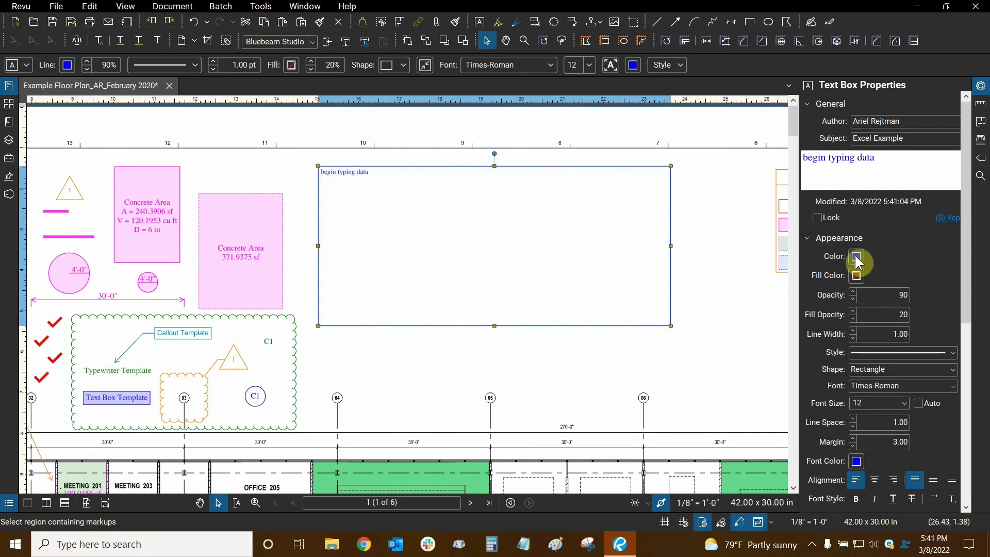
{"action": "left_click", "coordinate": [851, 338]}
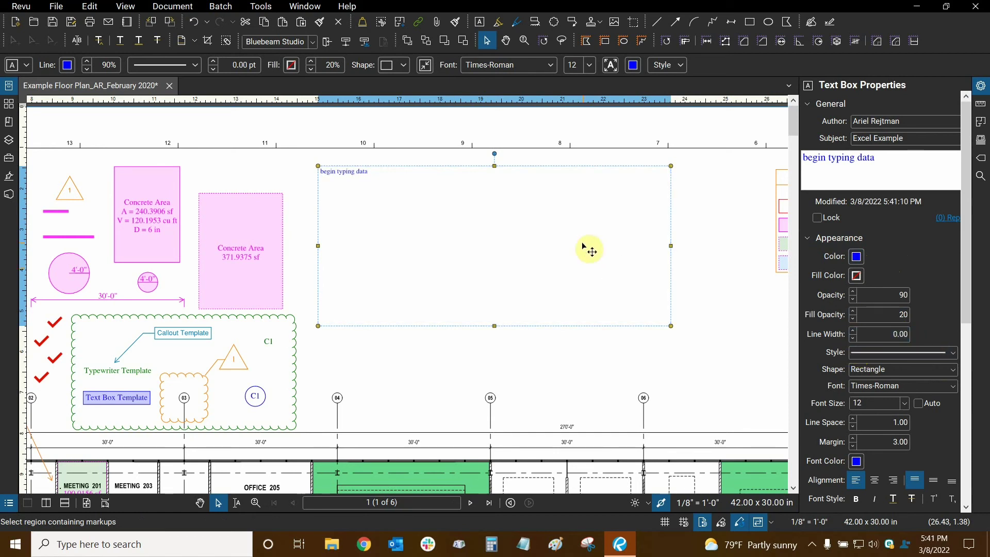
{"action": "left_click", "coordinate": [727, 268]}
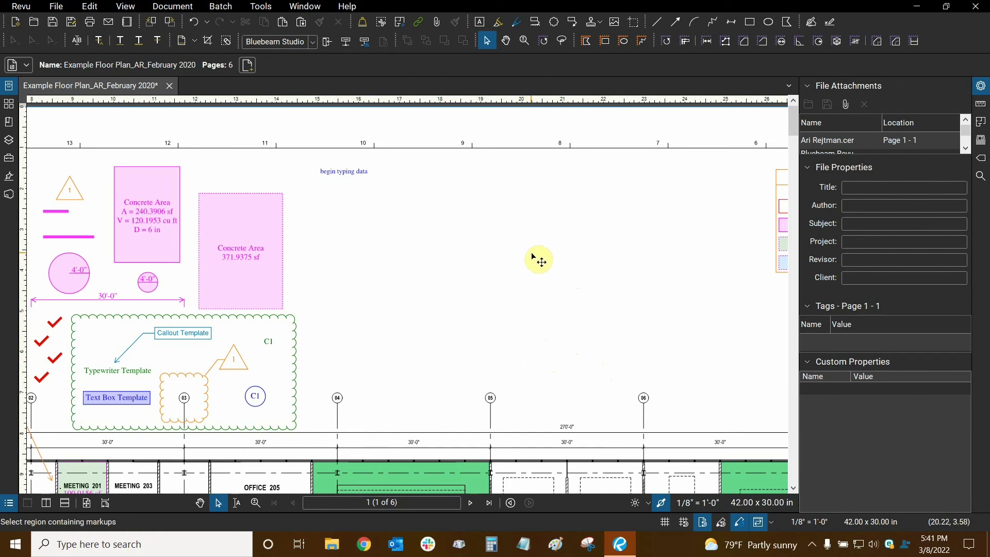
{"action": "left_click", "coordinate": [515, 254]}
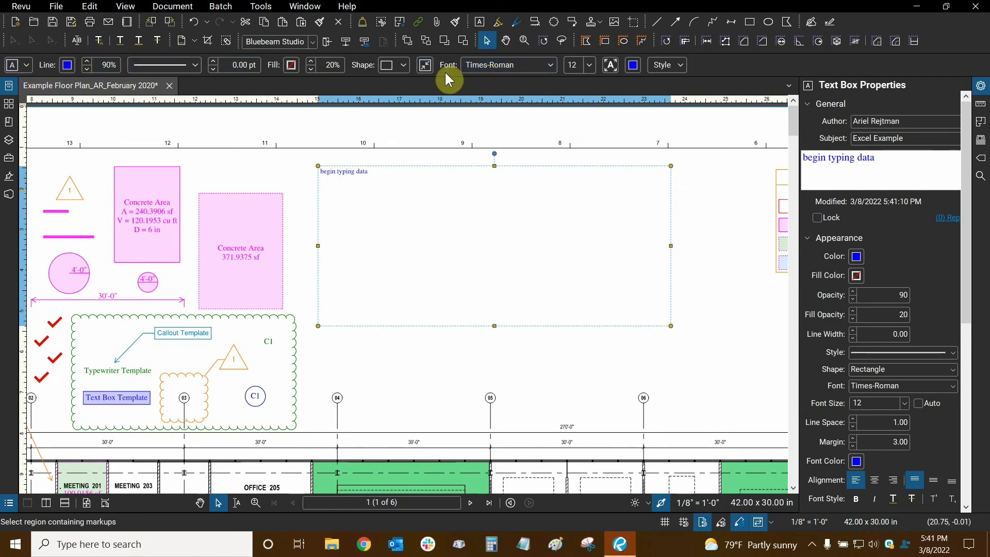
{"action": "key", "text": "Escape"}
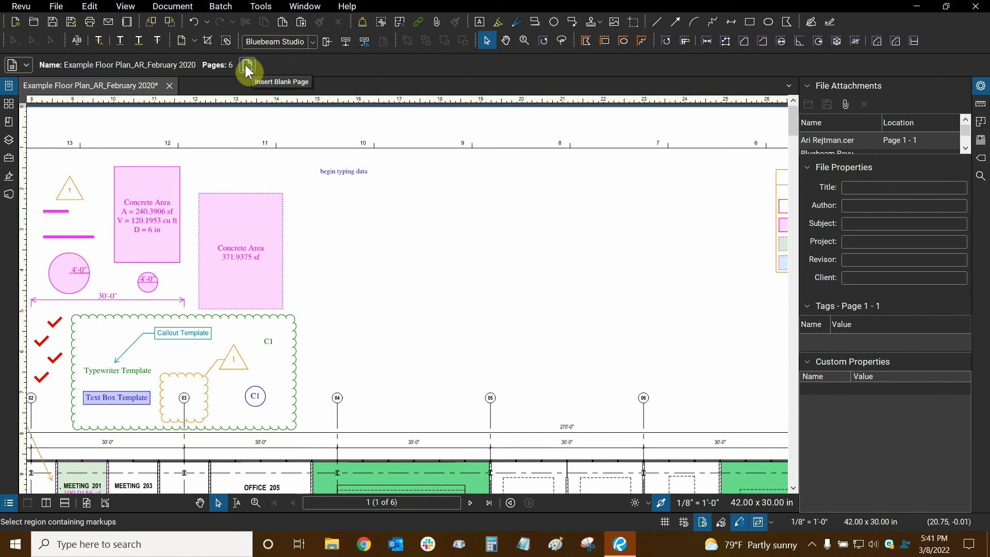
Apply Autosize Text Box to the 'begin typing data' box, then deselect it
{"action": "left_click", "coordinate": [347, 178]}
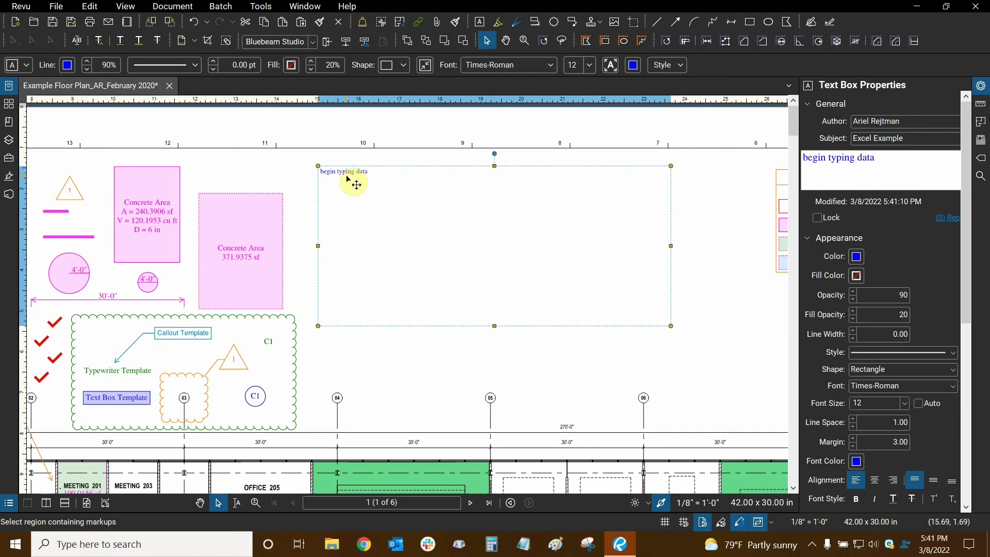
{"action": "left_click", "coordinate": [425, 67]}
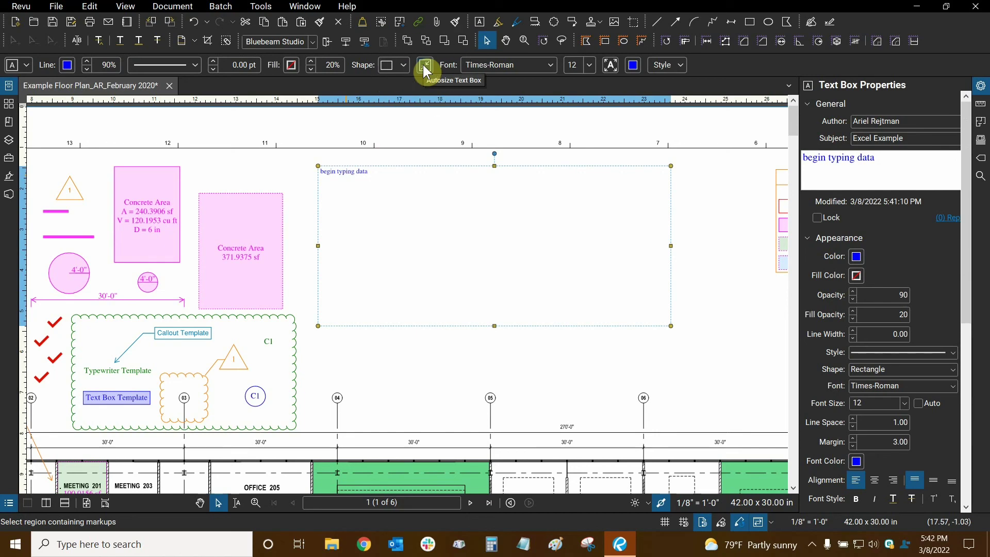
{"action": "left_click", "coordinate": [425, 67]}
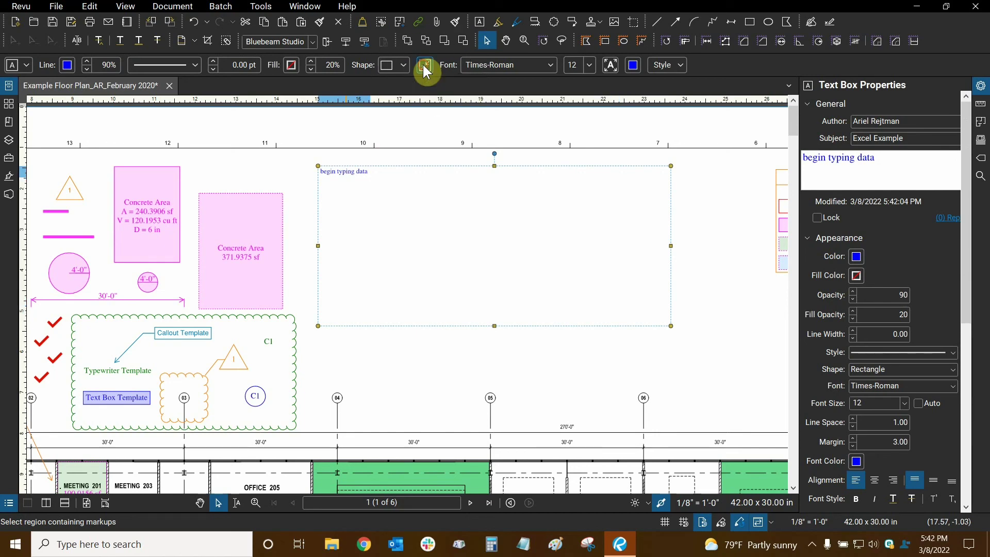
{"action": "scroll", "coordinate": [354, 181], "scroll_direction": "up", "scroll_amount": 2}
{"action": "scroll", "coordinate": [263, 175], "scroll_direction": "up", "scroll_amount": 1}
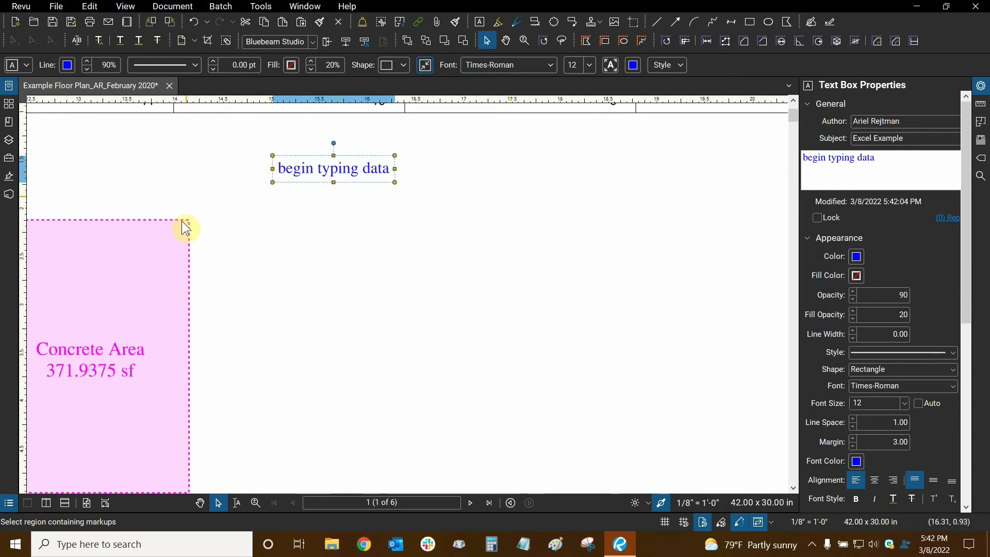
{"action": "scroll", "coordinate": [373, 152], "scroll_direction": "down", "scroll_amount": 3}
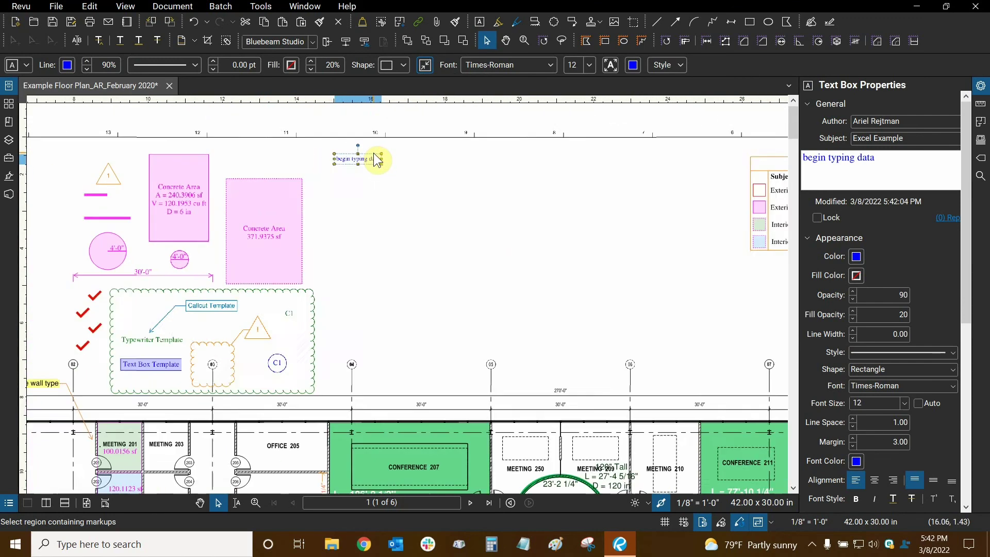
{"action": "left_click", "coordinate": [477, 204]}
Delete the 'begin typing data' text box and fit the whole sheet with Ctrl+0
{"action": "left_click_drag", "start_coordinate": [540, 210], "coordinate": [513, 223]}
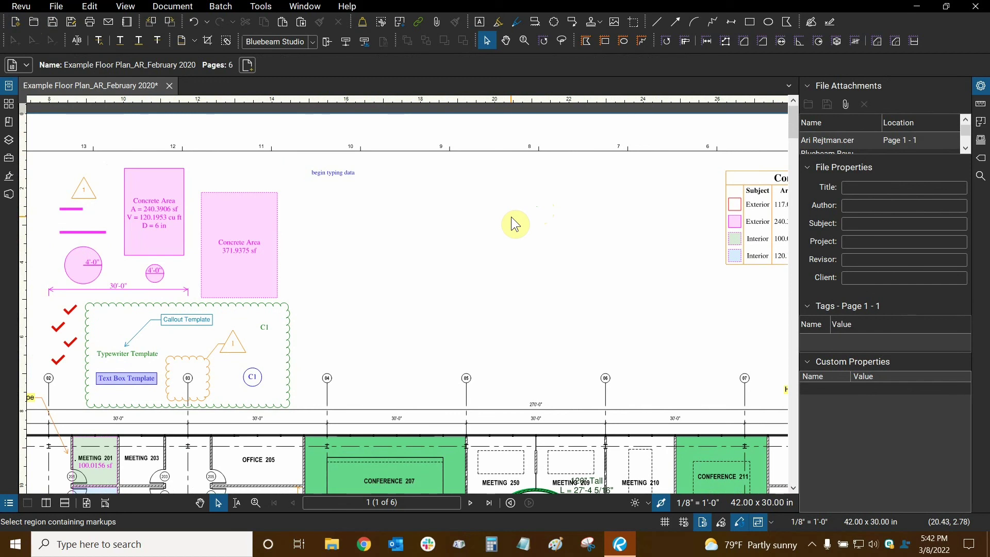
{"action": "left_click", "coordinate": [333, 172]}
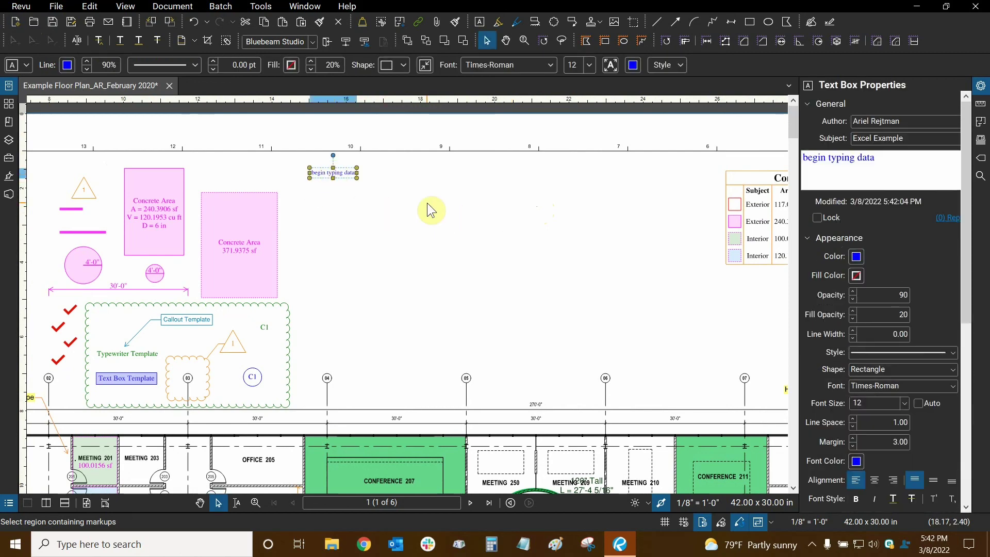
{"action": "key", "text": "Delete"}
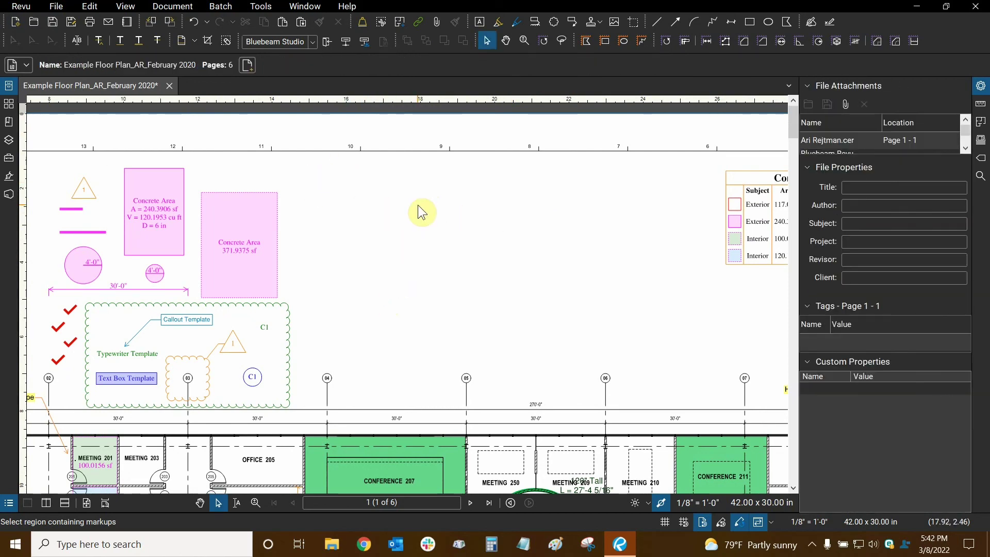
{"action": "key", "text": "ctrl+0"}
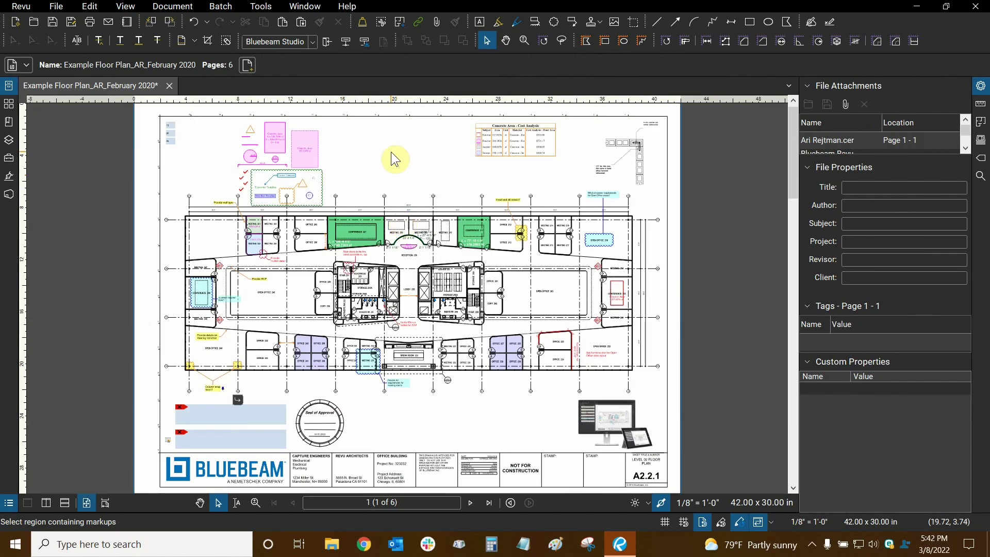